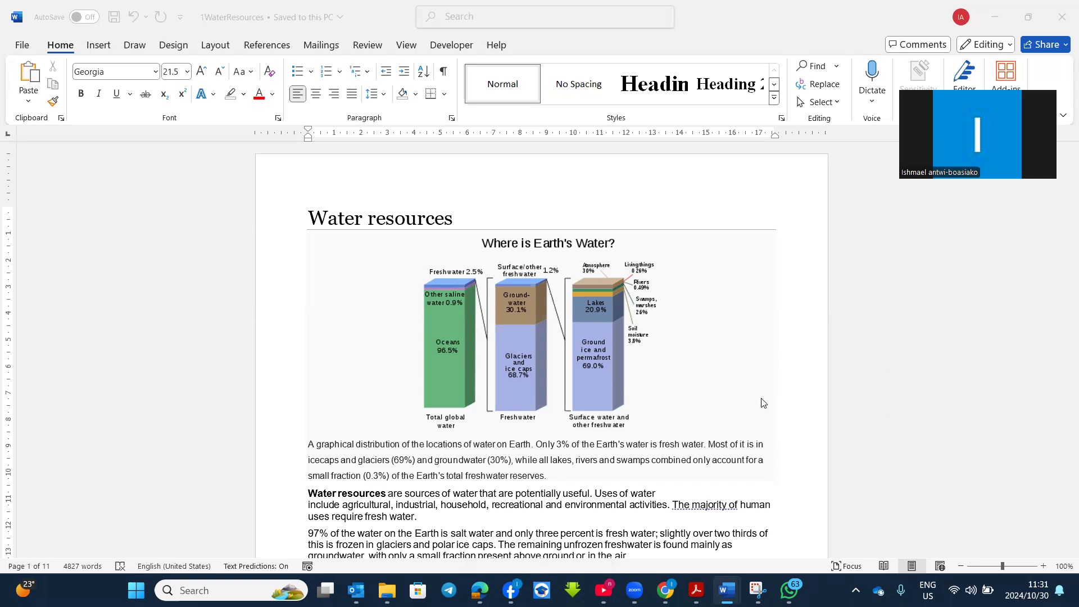
Step: Look through the introduction on the first page and the contents list on the second page
key("XF86AudioRaiseVolume")
scroll(763, 403, "down", 5)
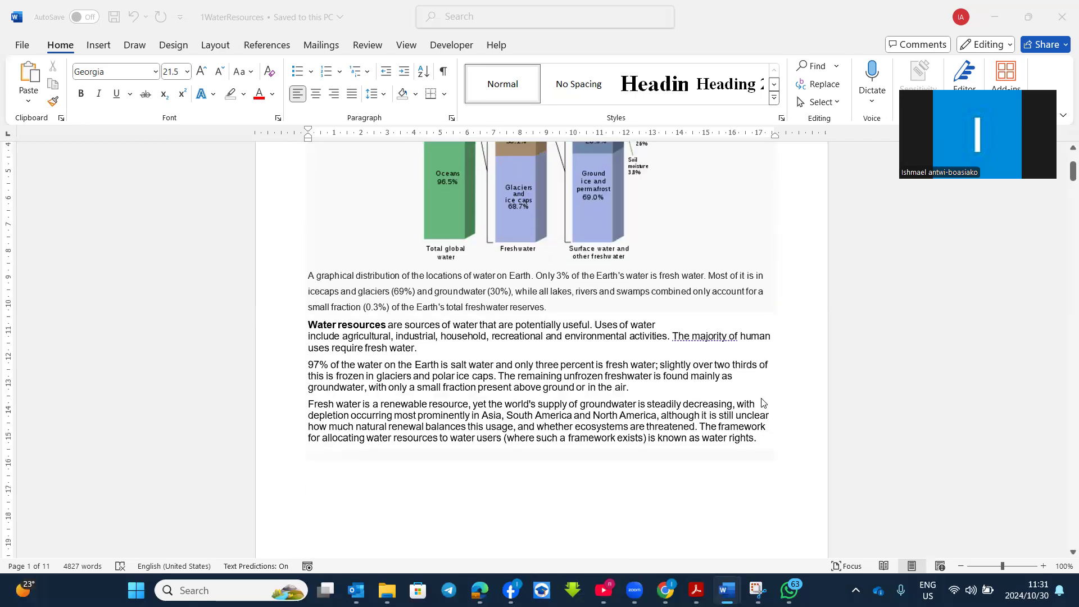
scroll(541, 470, "down", 4)
scroll(542, 469, "up", 9)
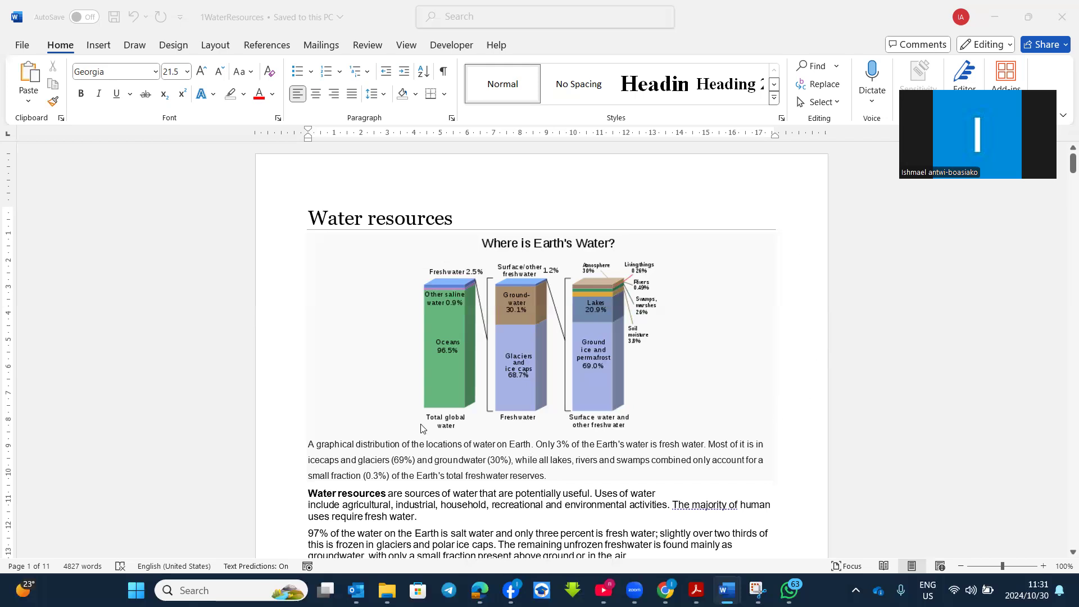
scroll(533, 460, "down", 5)
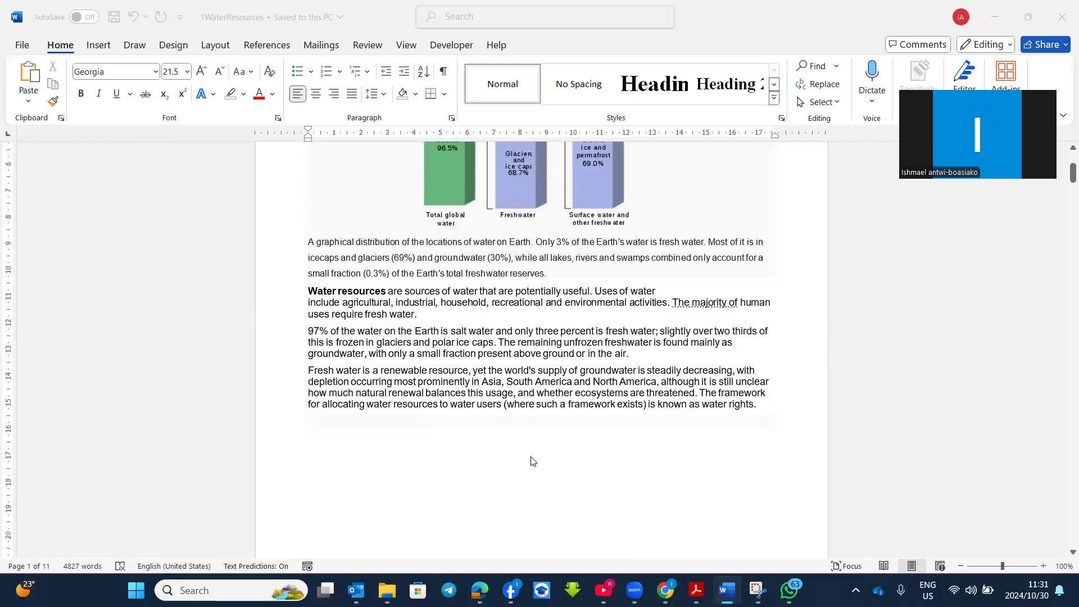
scroll(532, 461, "down", 10)
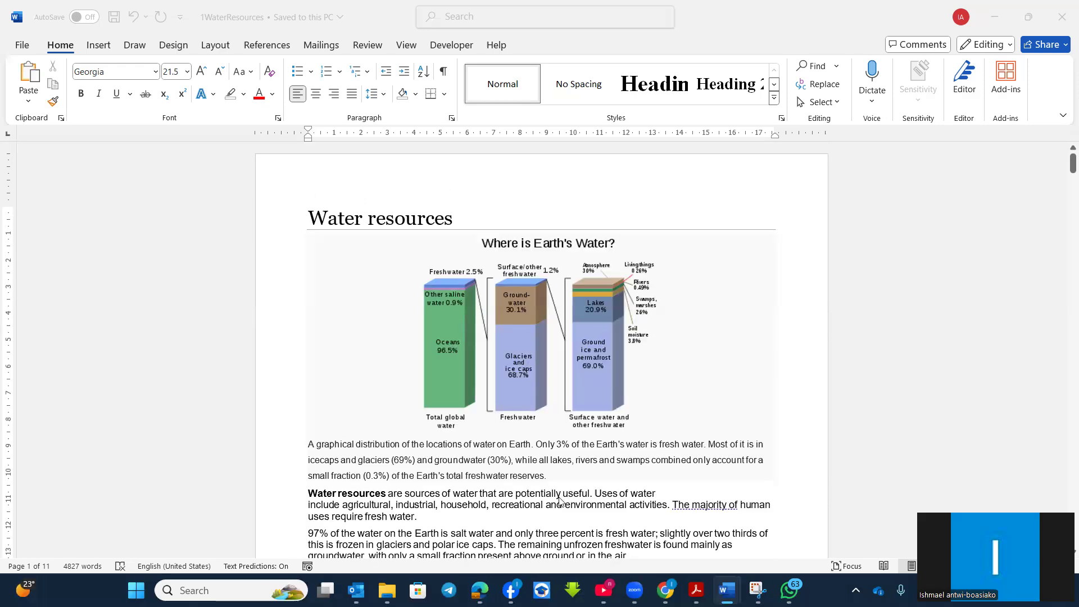
scroll(409, 421, "down", 5)
scroll(409, 420, "up", 3)
scroll(713, 272, "up", 1)
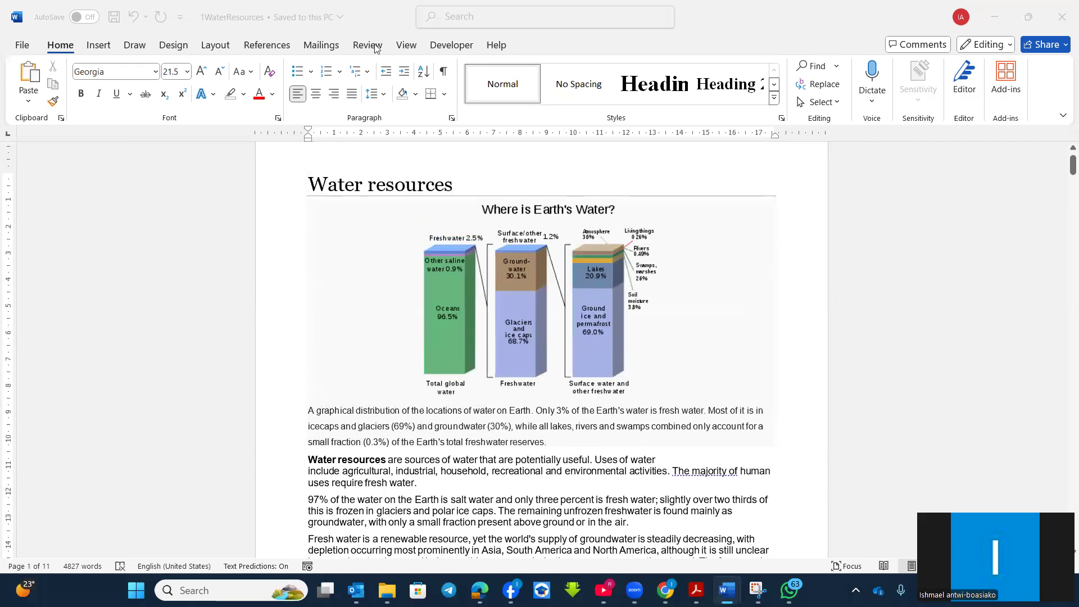
scroll(448, 308, "down", 5)
scroll(448, 316, "down", 4)
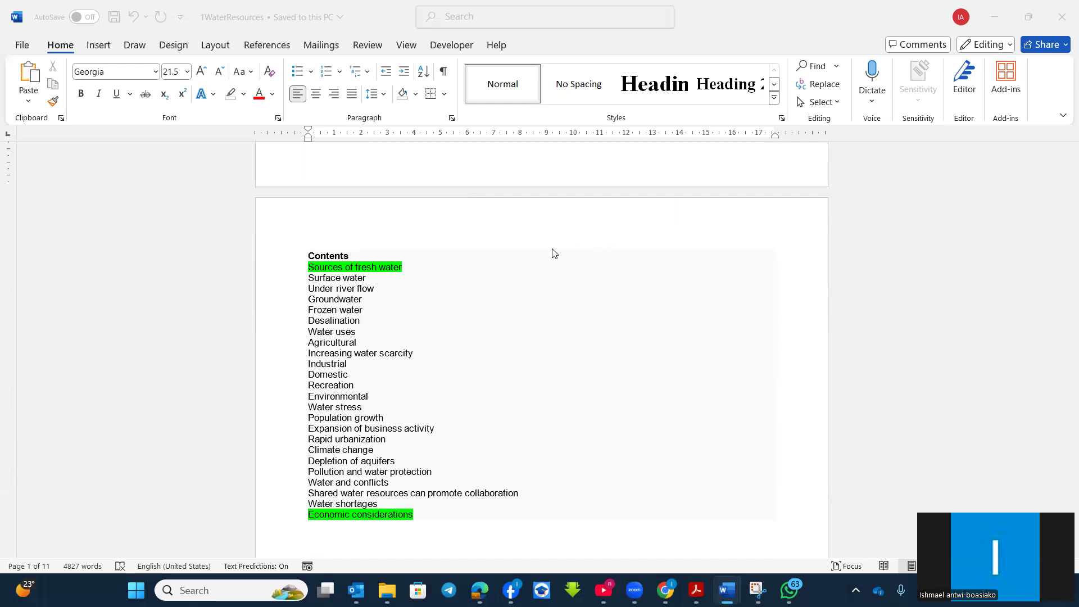
scroll(551, 251, "down", 10)
scroll(552, 250, "up", 2)
scroll(552, 251, "down", 8)
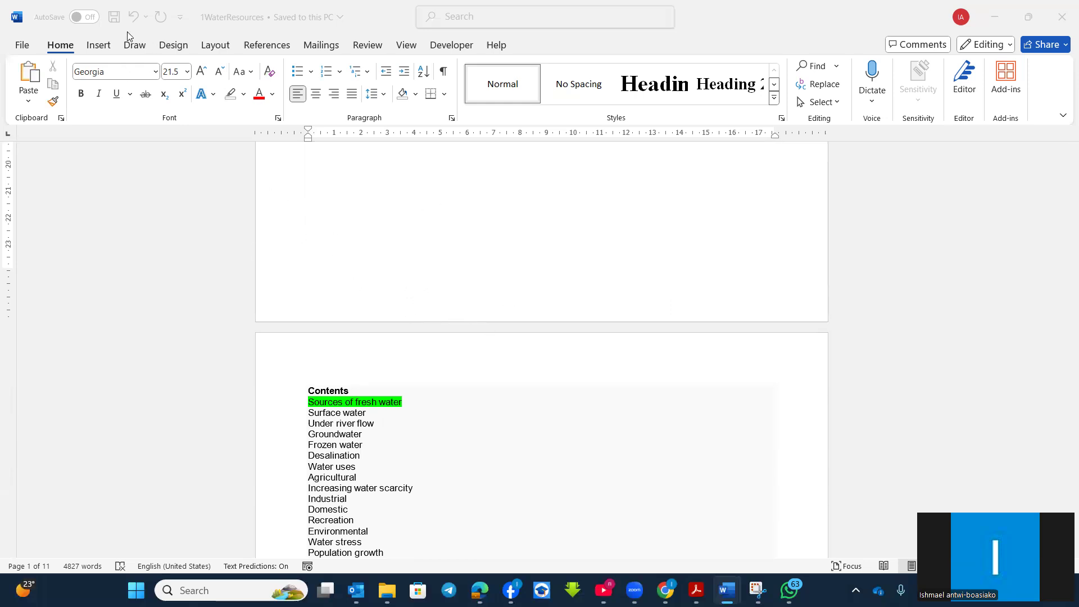
Step: Add an empty paragraph after the last introductory paragraph, which ends with "water rights"
scroll(417, 287, "up", 5)
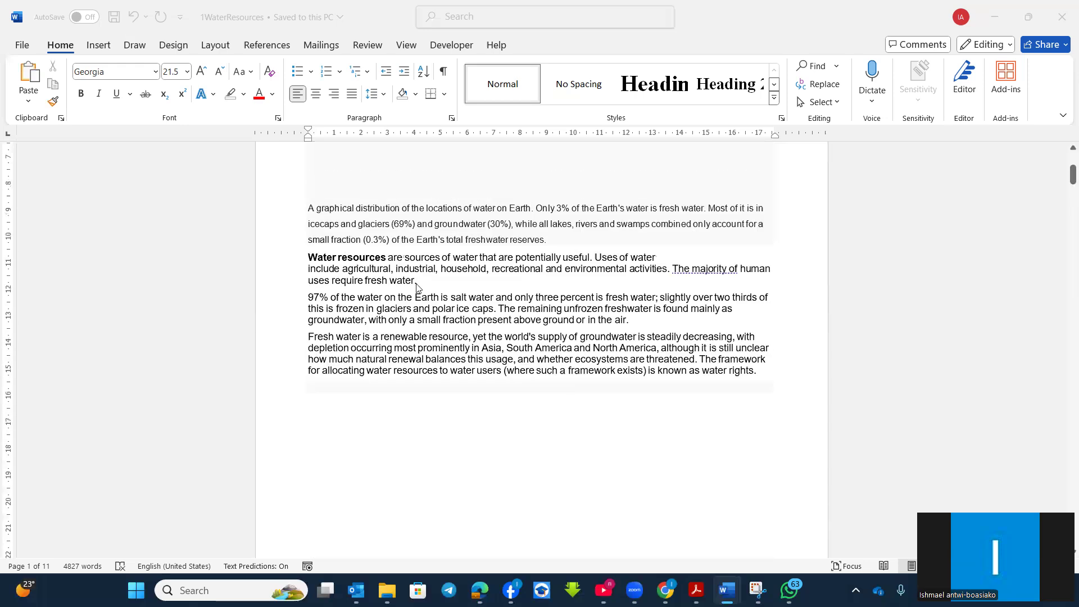
left_click(764, 374)
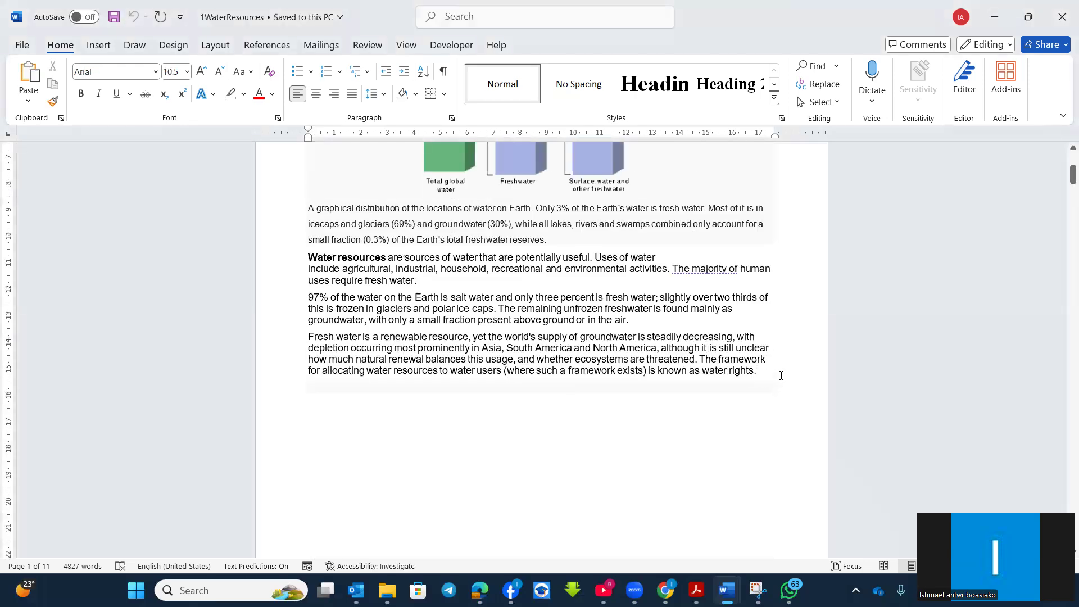
key("Return")
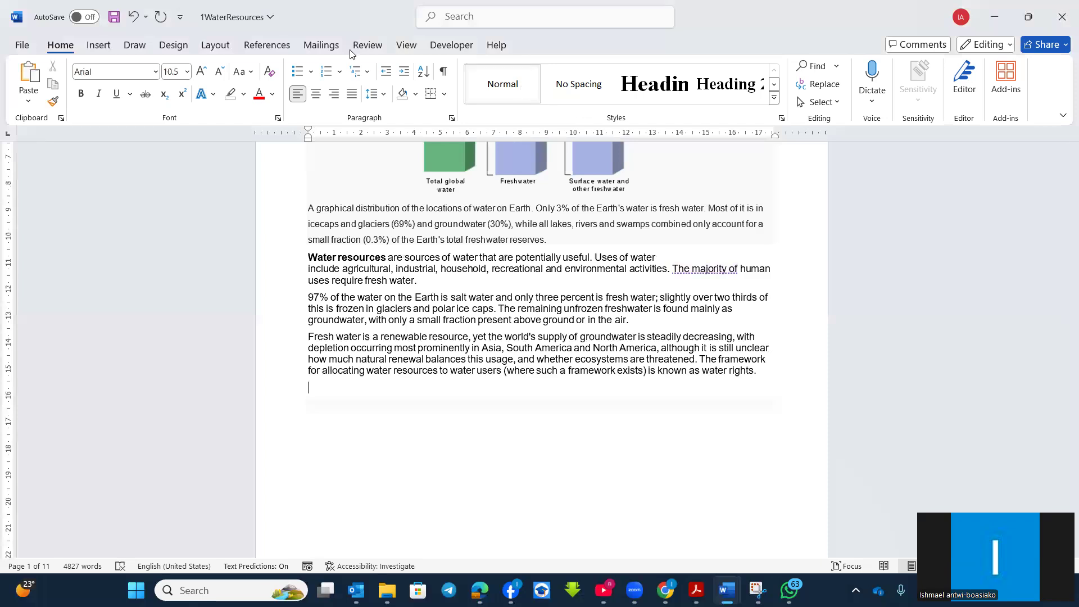
left_click(457, 18)
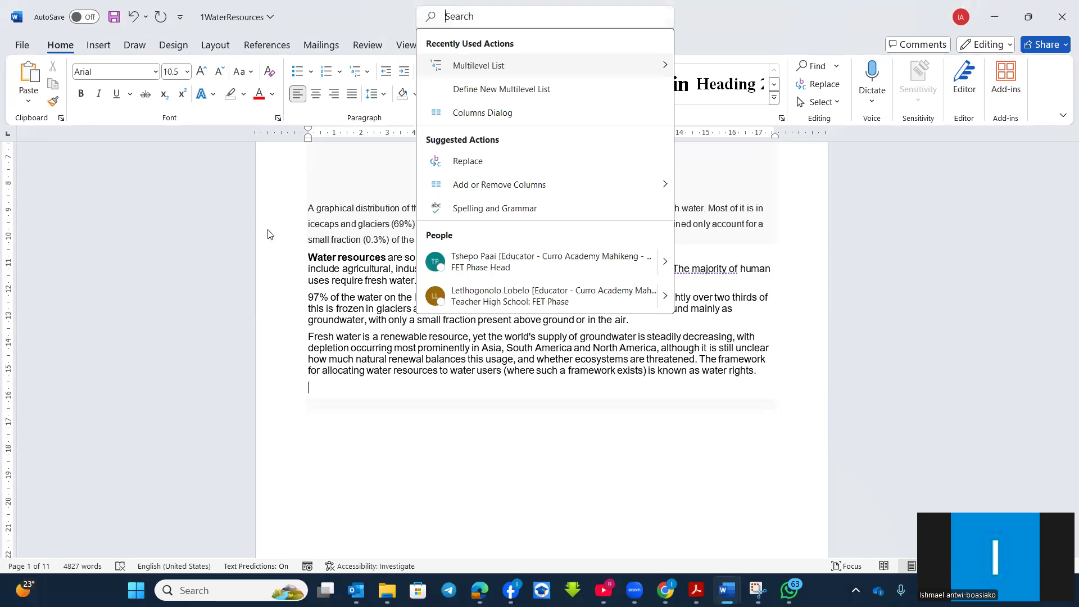
key("Escape")
Step: Insert a Continuous section break at the empty paragraph below the introduction
left_click(216, 45)
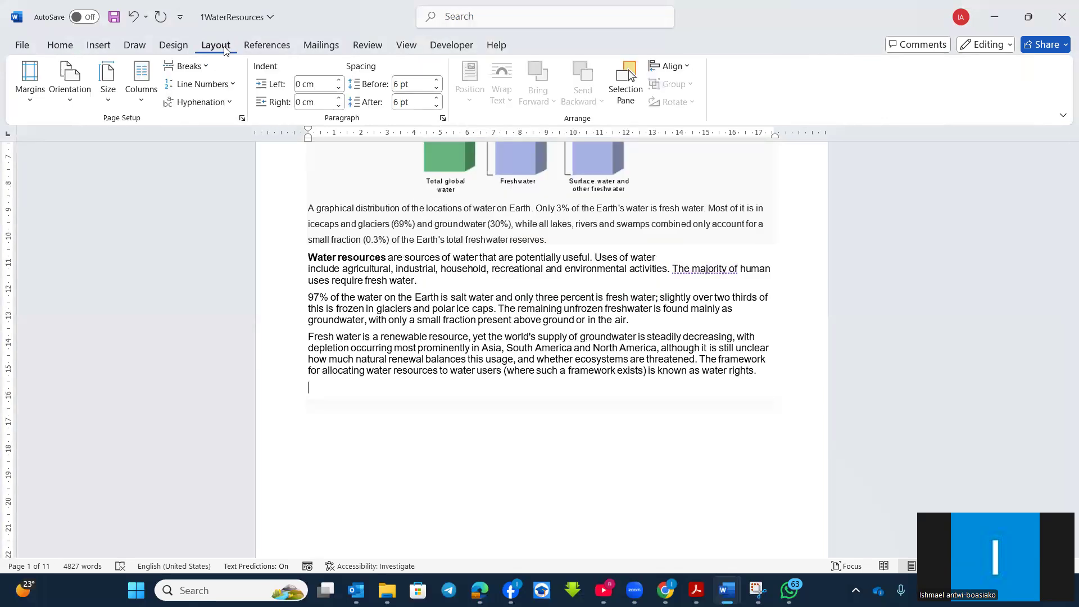
left_click(208, 70)
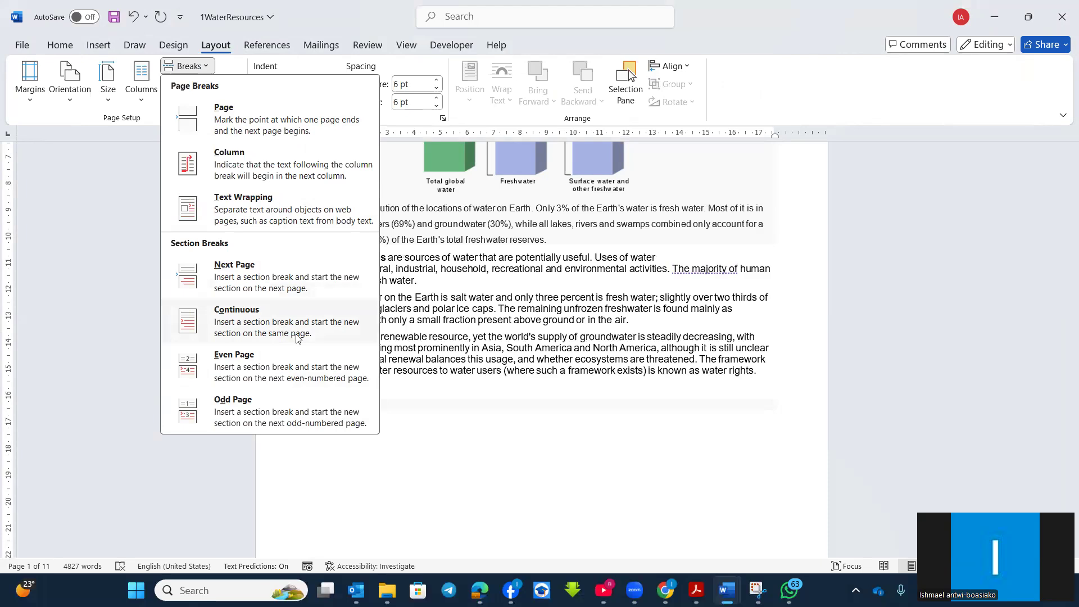
left_click(492, 19)
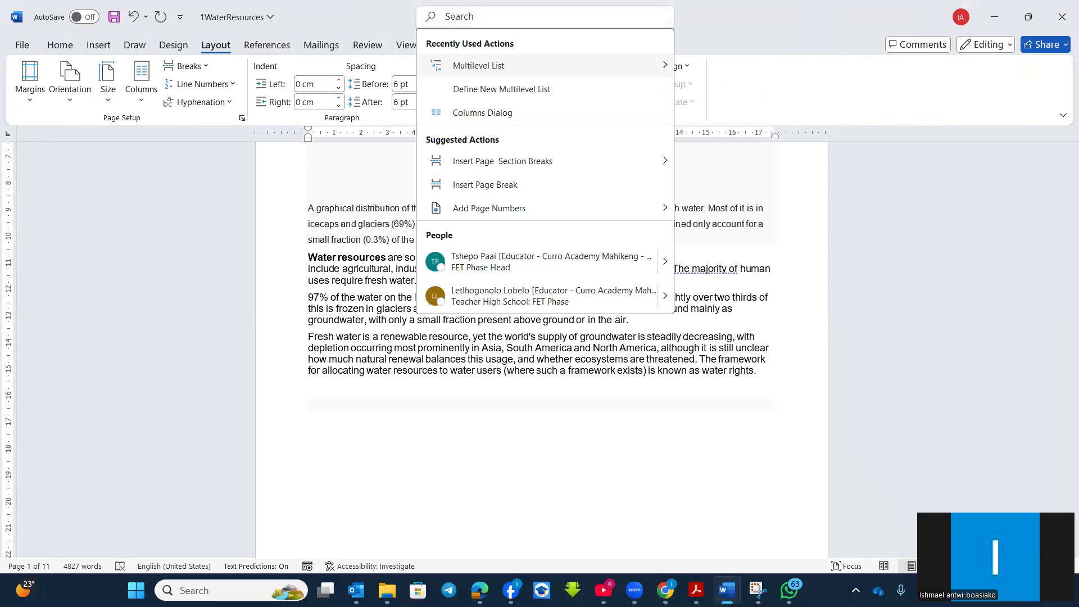
type("section")
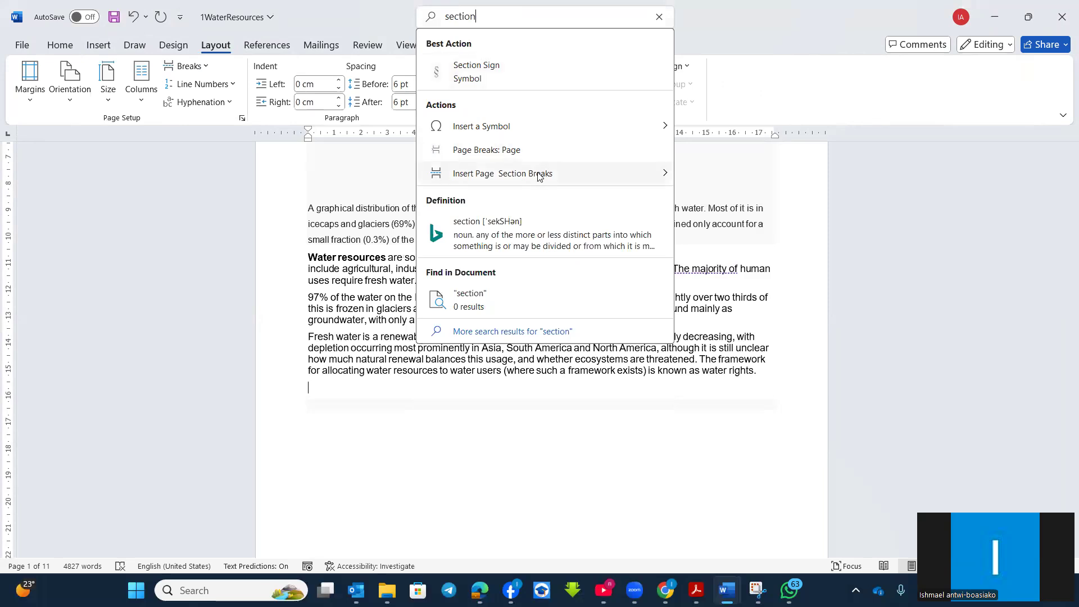
mouse_move(543, 175)
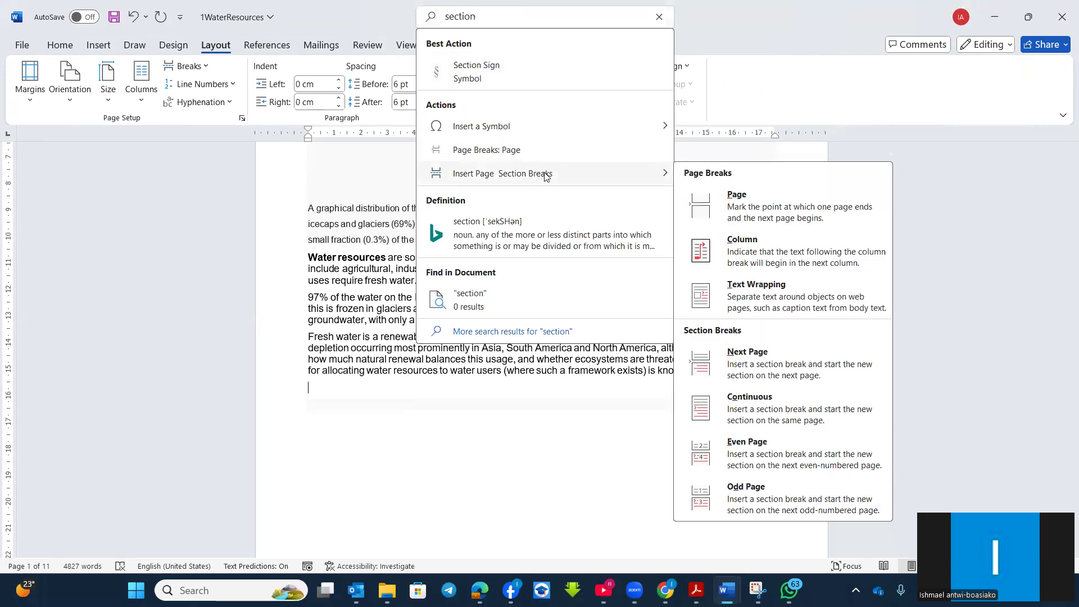
left_click(765, 405)
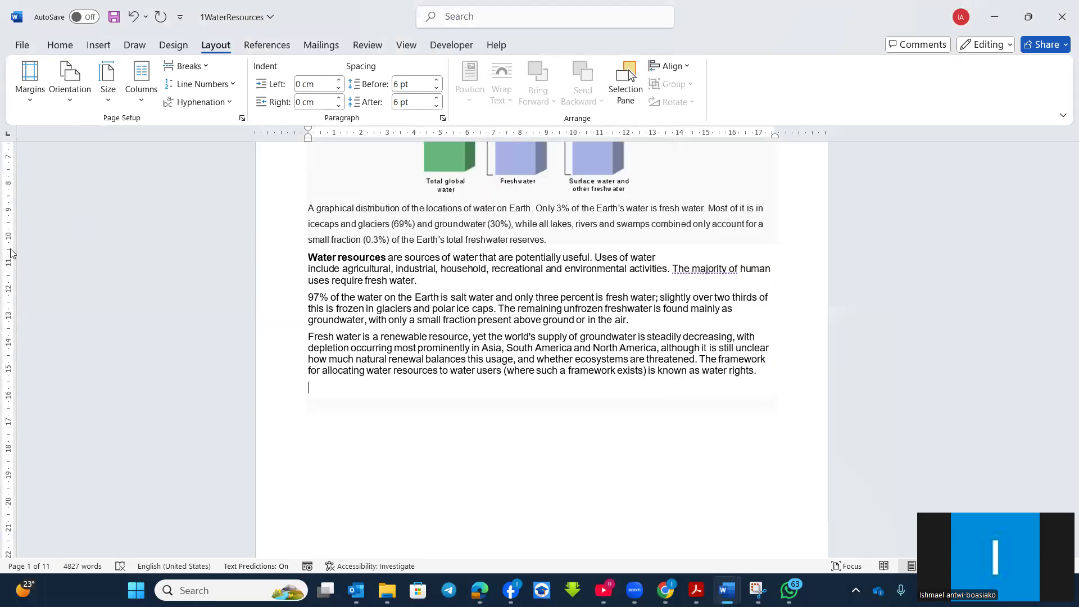
Step: Show the formatting marks and check the breaks at the end of the first page
left_click(50, 48)
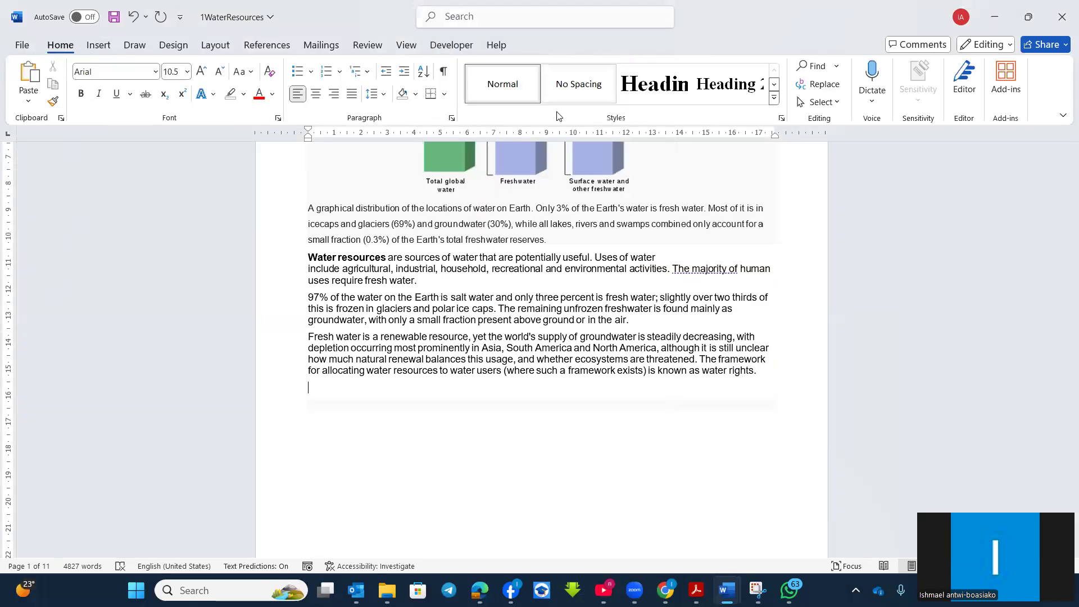
left_click(443, 73)
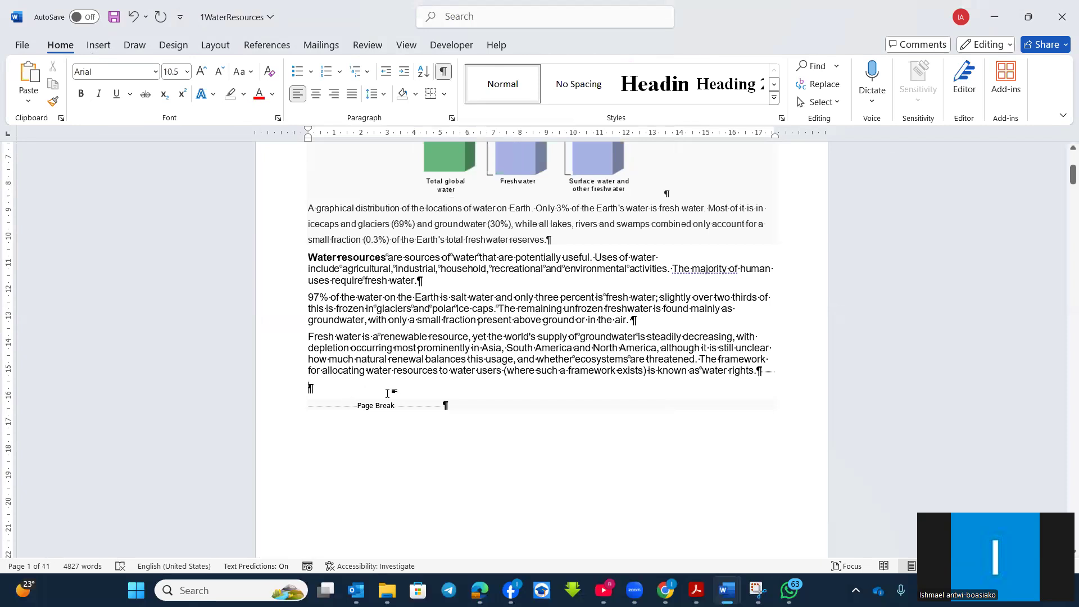
scroll(359, 415, "down", 8)
scroll(356, 414, "up", 9)
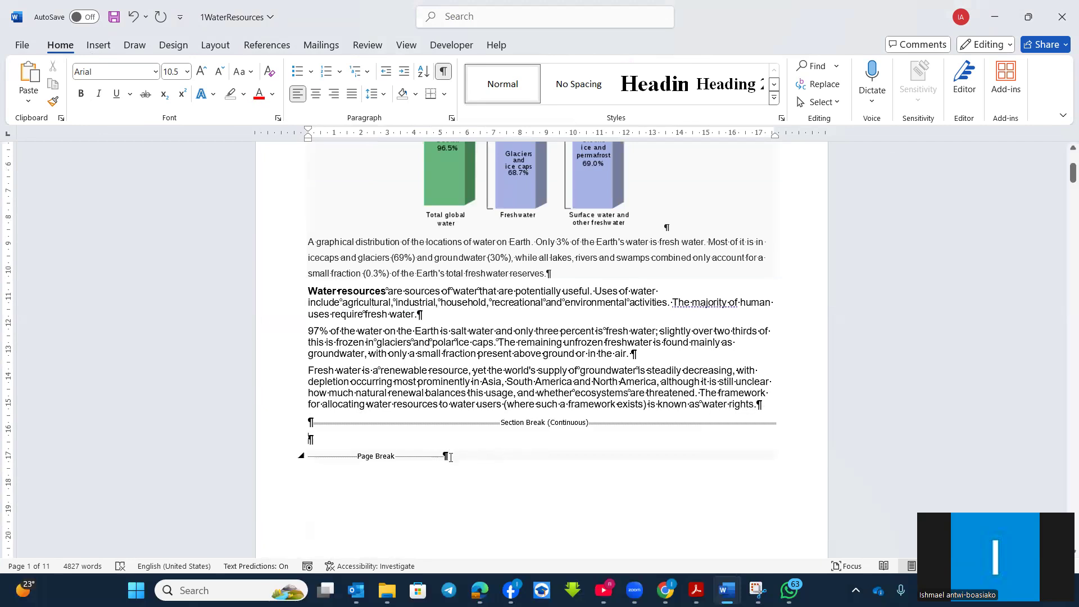
Step: Try to delete the page break below the continuous section break and undo the deletion
left_click(311, 458)
key("Delete")
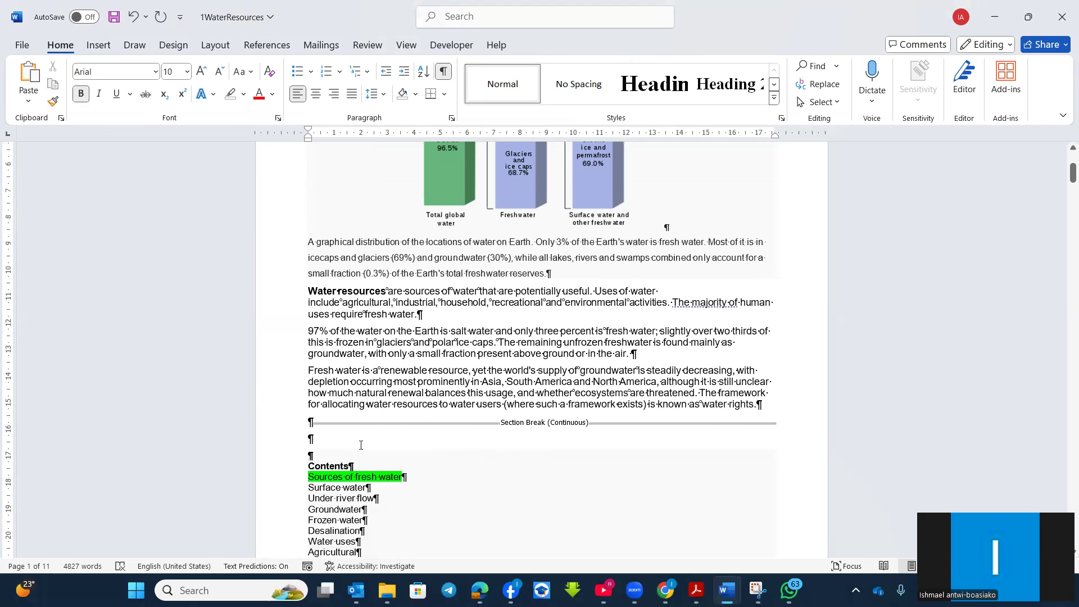
key("ctrl+z")
scroll(360, 445, "down", 4)
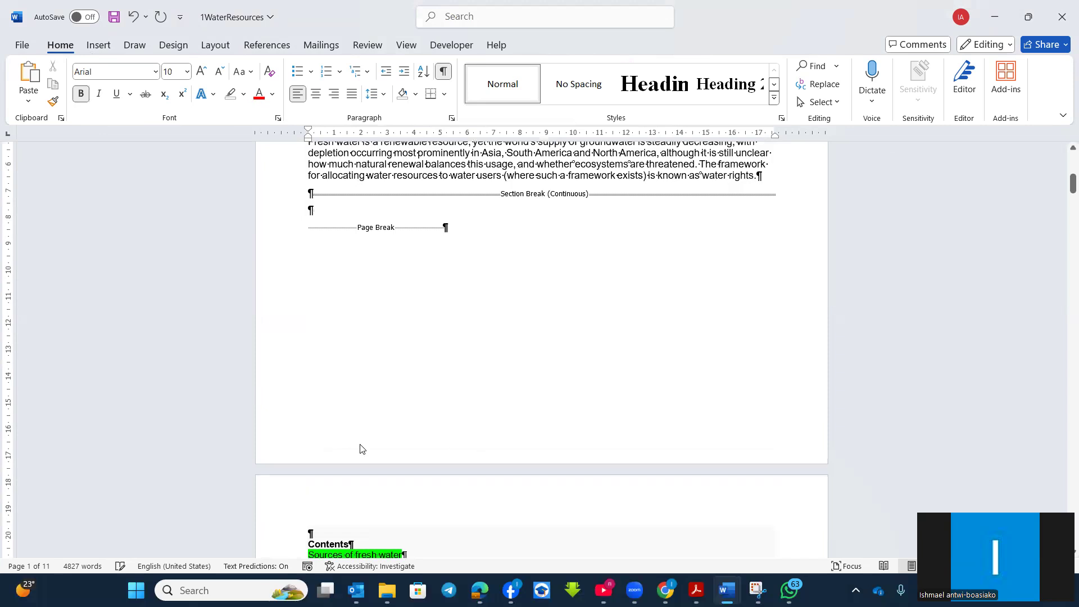
scroll(397, 417, "up", 3)
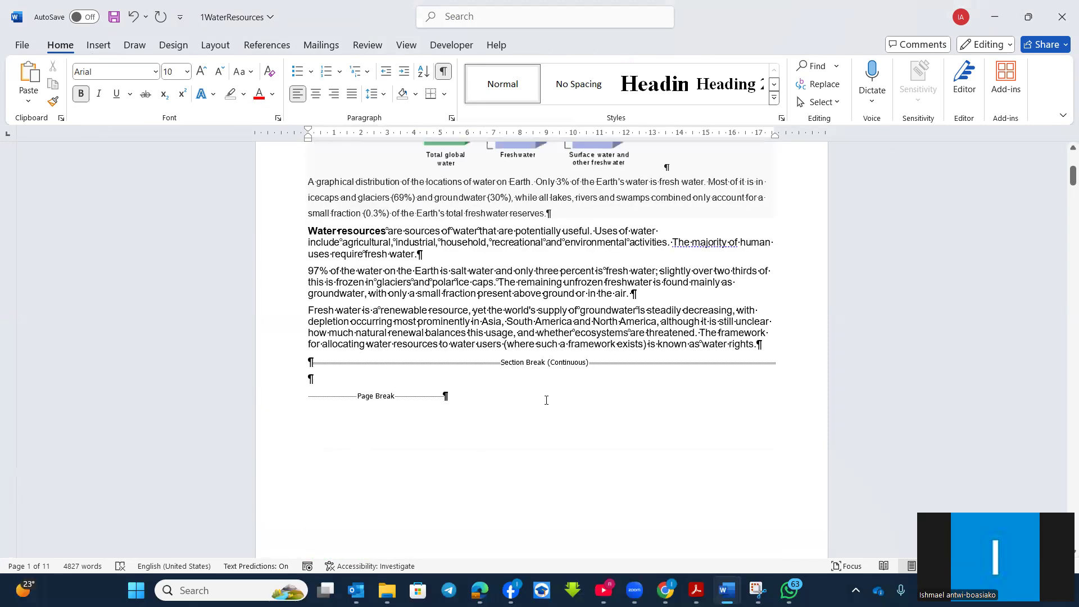
scroll(546, 400, "up", 1)
Step: Open the headers and footers for editing, go to the section 2 header and hide the formatting marks
scroll(546, 400, "down", 4)
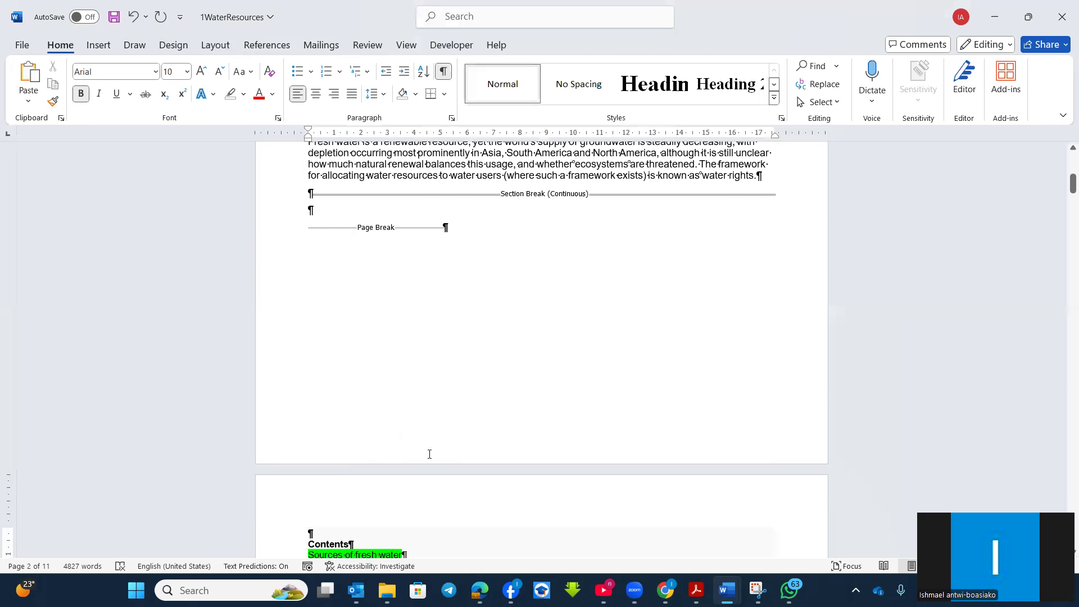
double_click(457, 451)
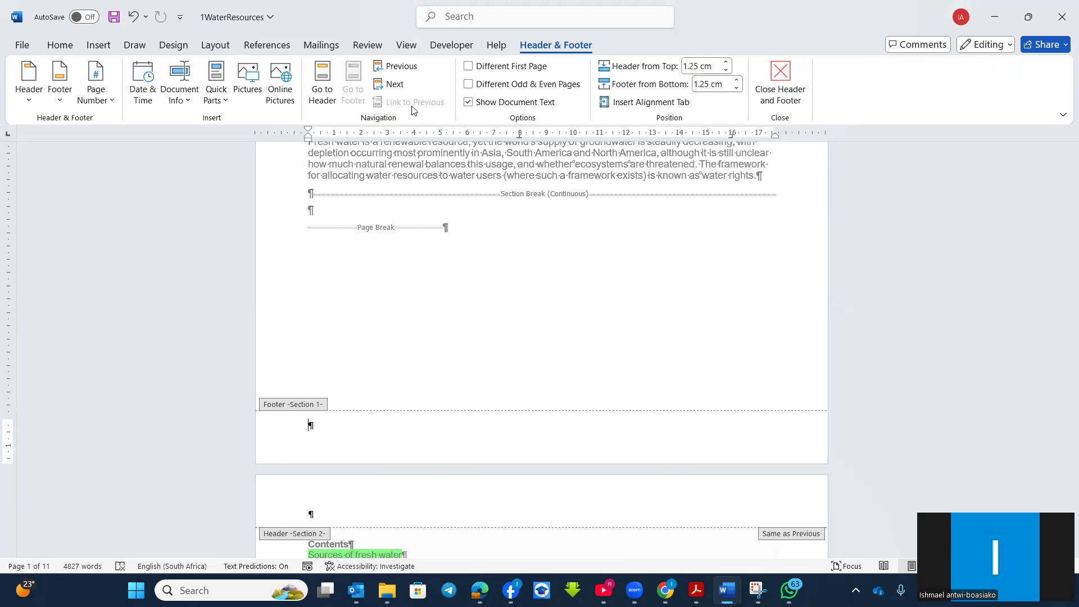
scroll(433, 347, "down", 5)
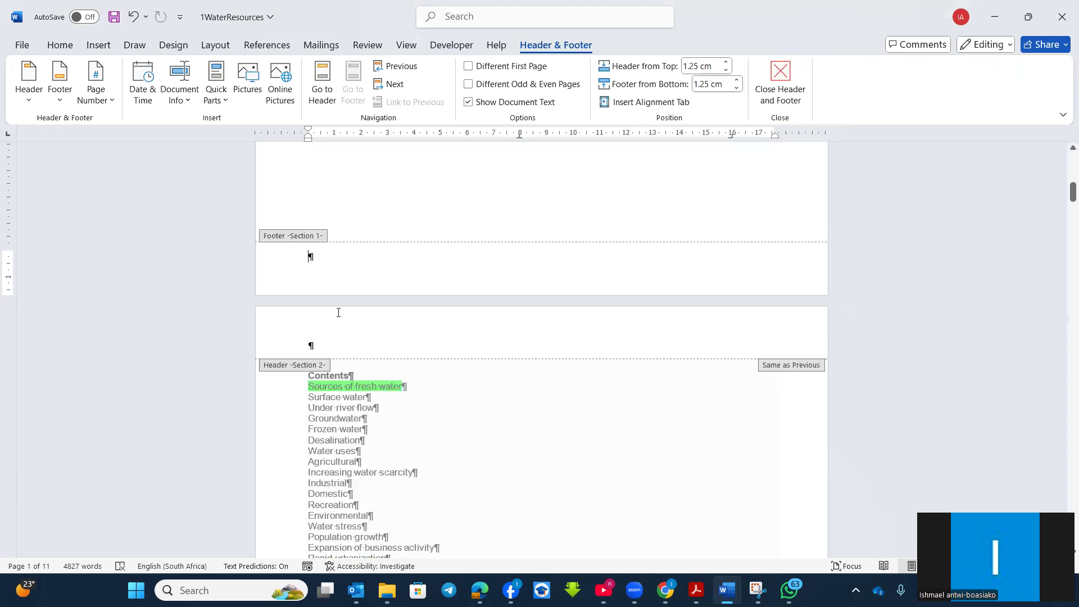
left_click(429, 336)
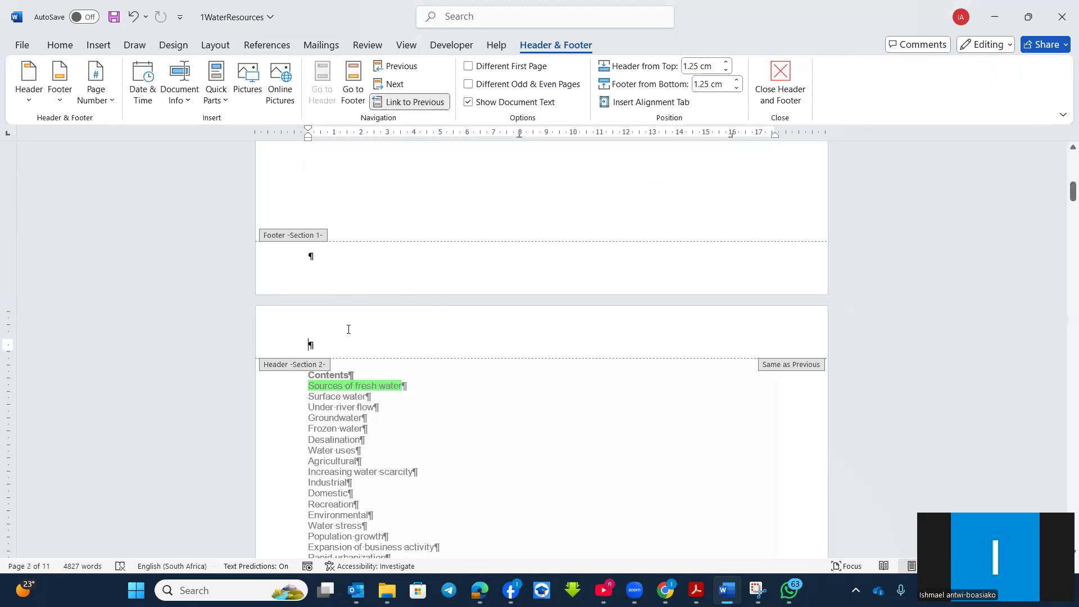
left_click(51, 49)
left_click(443, 71)
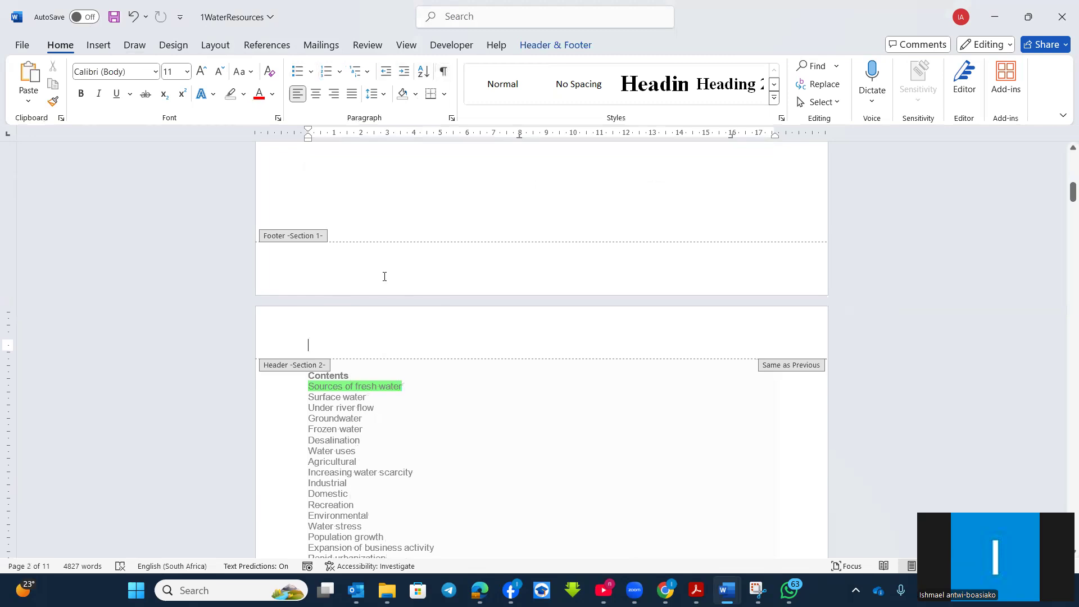
Step: Turn off Link to Previous for the section 2 header on the contents page
left_click(579, 47)
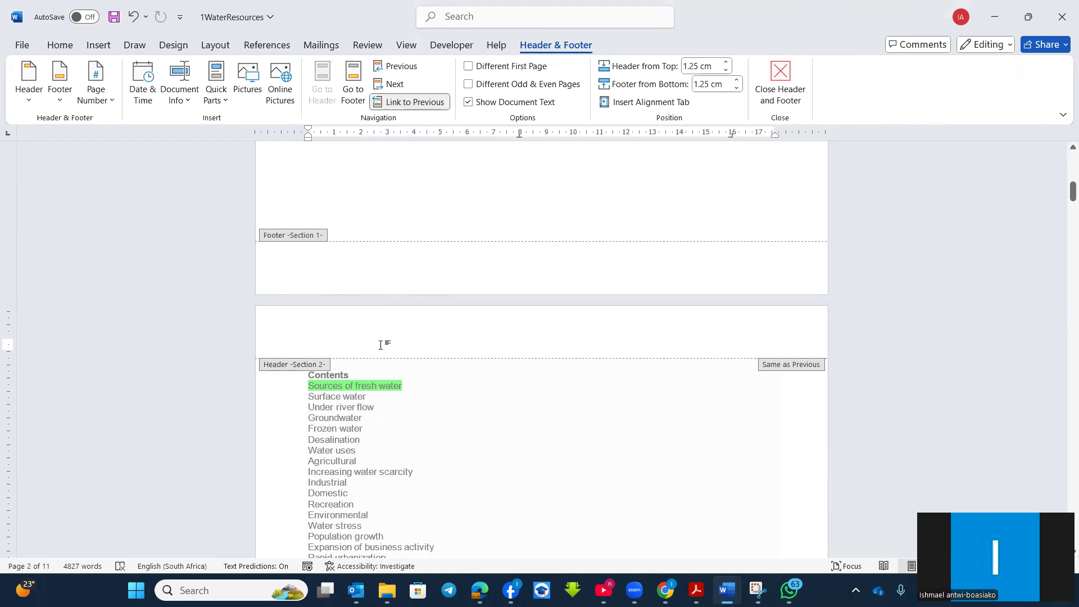
scroll(381, 345, "up", 5)
scroll(455, 200, "down", 5)
left_click(372, 341)
left_click(424, 103)
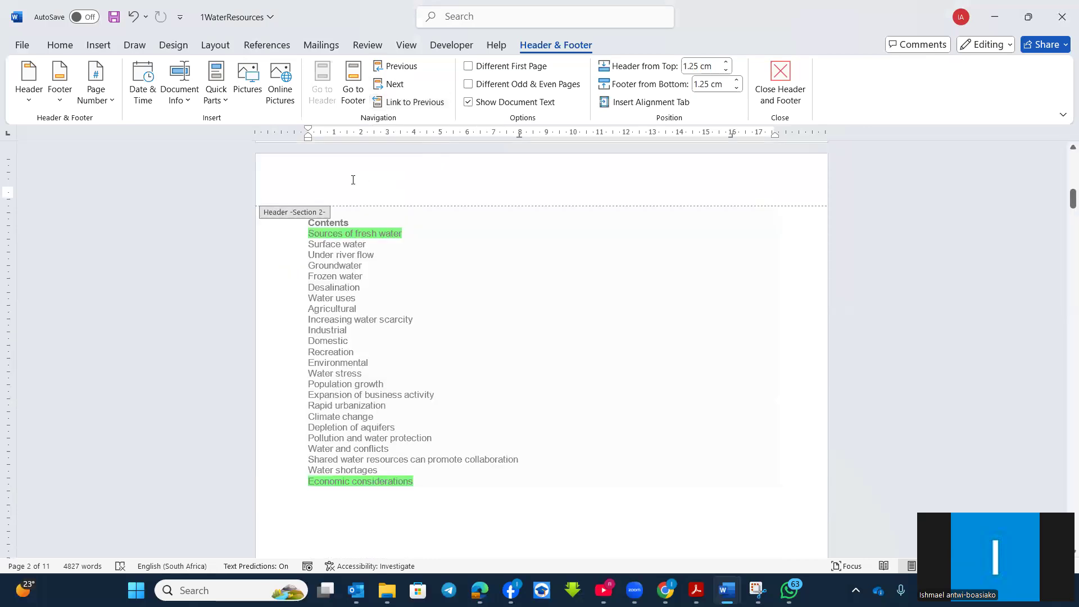
Step: Turn off Link to Previous for the section 2 footer
scroll(385, 231, "down", 10)
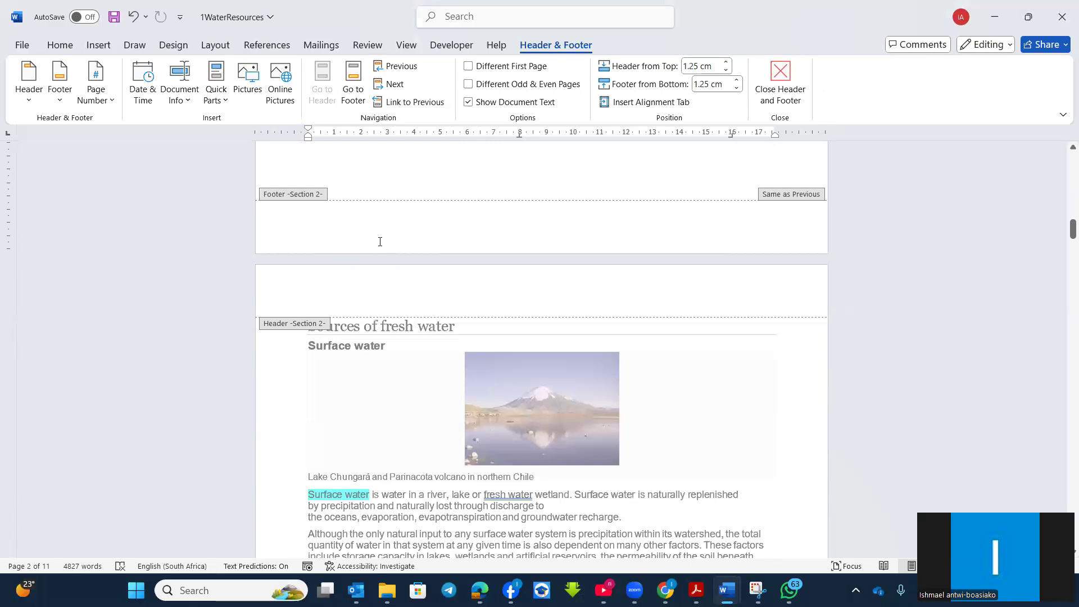
left_click(335, 234)
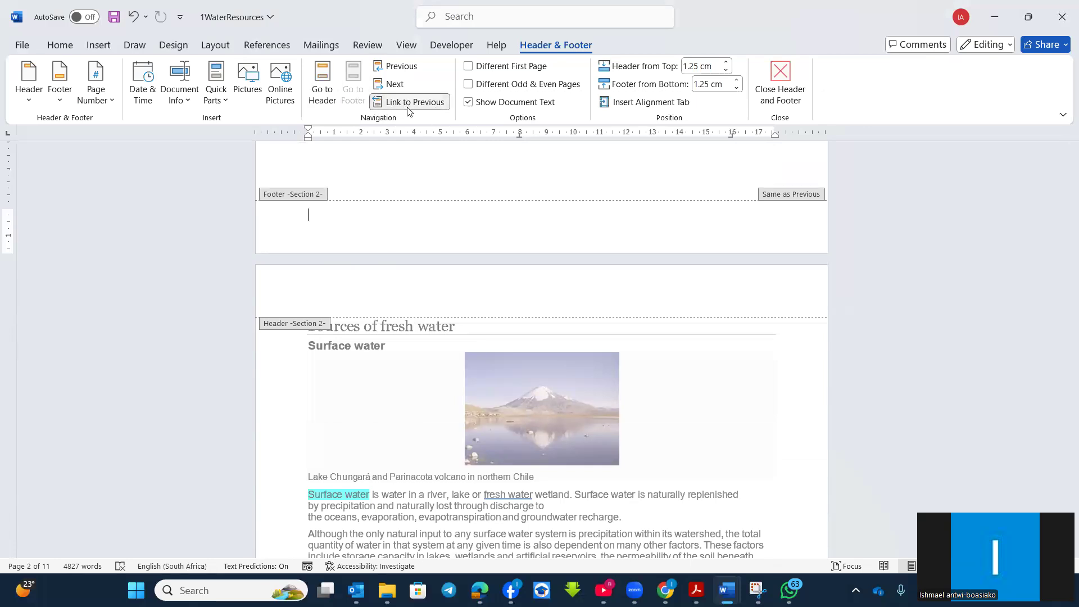
left_click(427, 107)
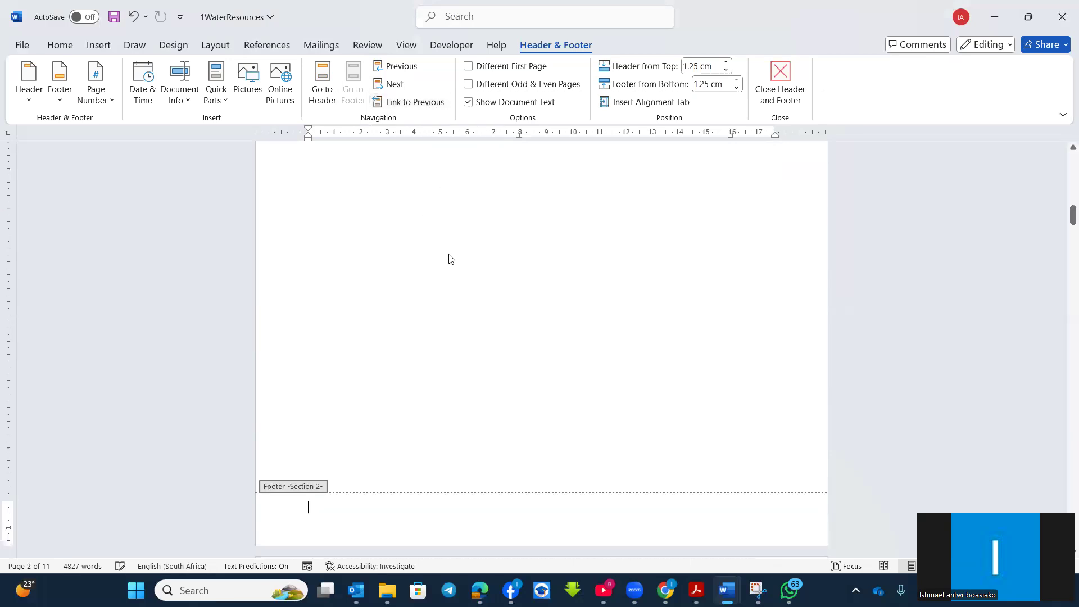
Step: Check the header and footer areas of section 1 and the start of section 2
scroll(498, 310, "up", 14)
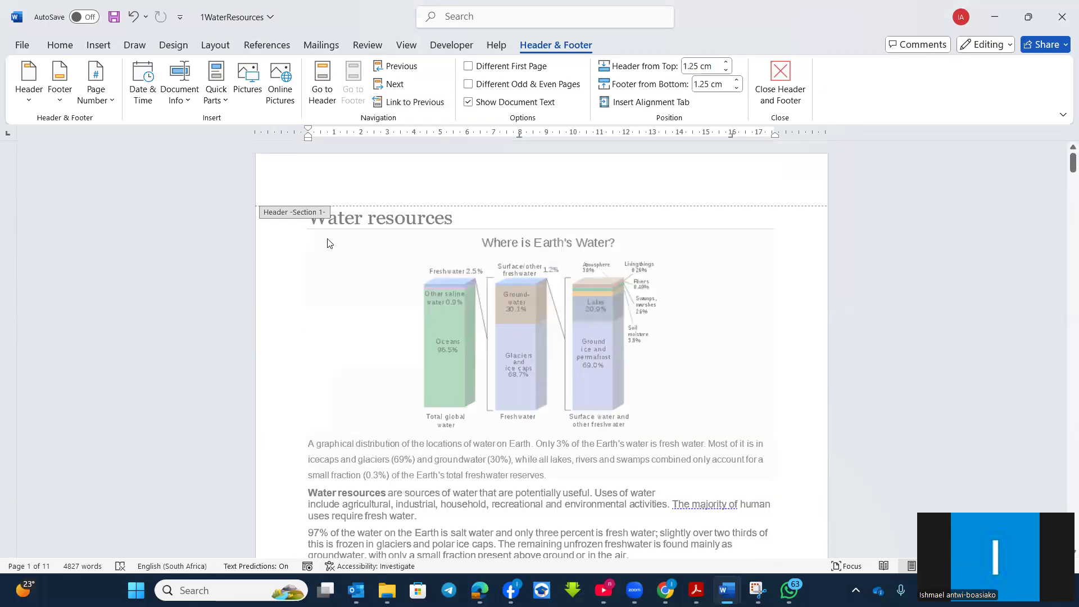
scroll(321, 236, "down", 6)
scroll(326, 247, "down", 2)
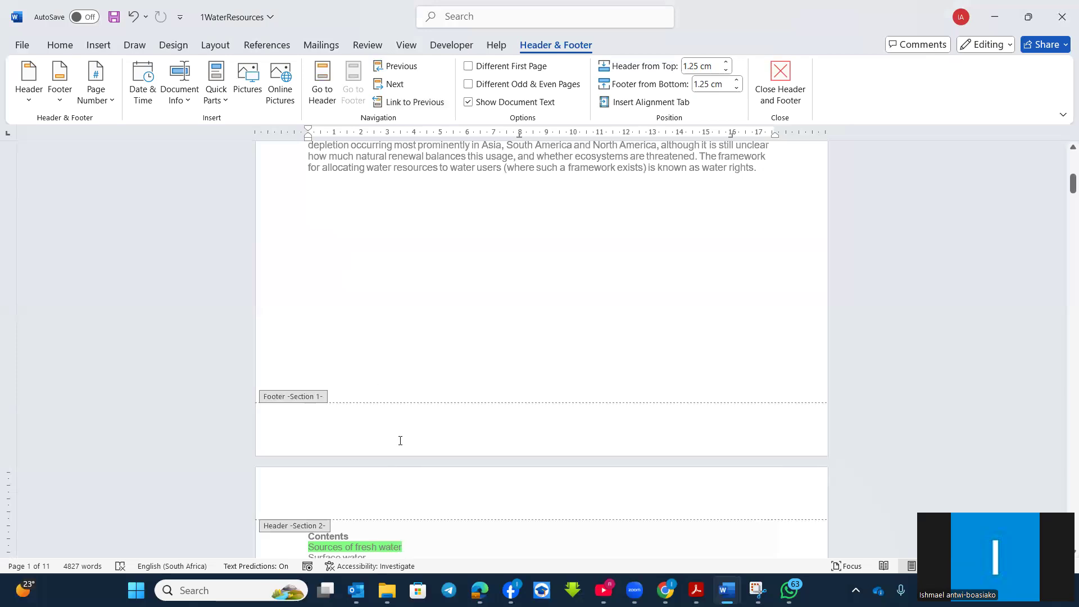
Step: Set the page orientation of section 2 to Landscape and compare its pages with the section 1 page
scroll(400, 443, "down", 15)
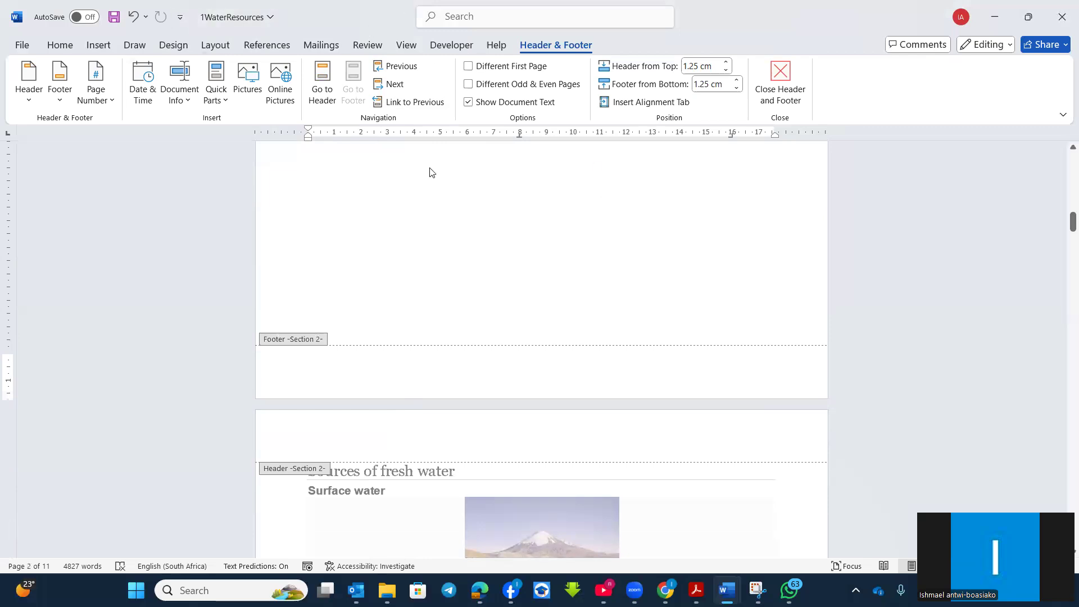
left_click(218, 40)
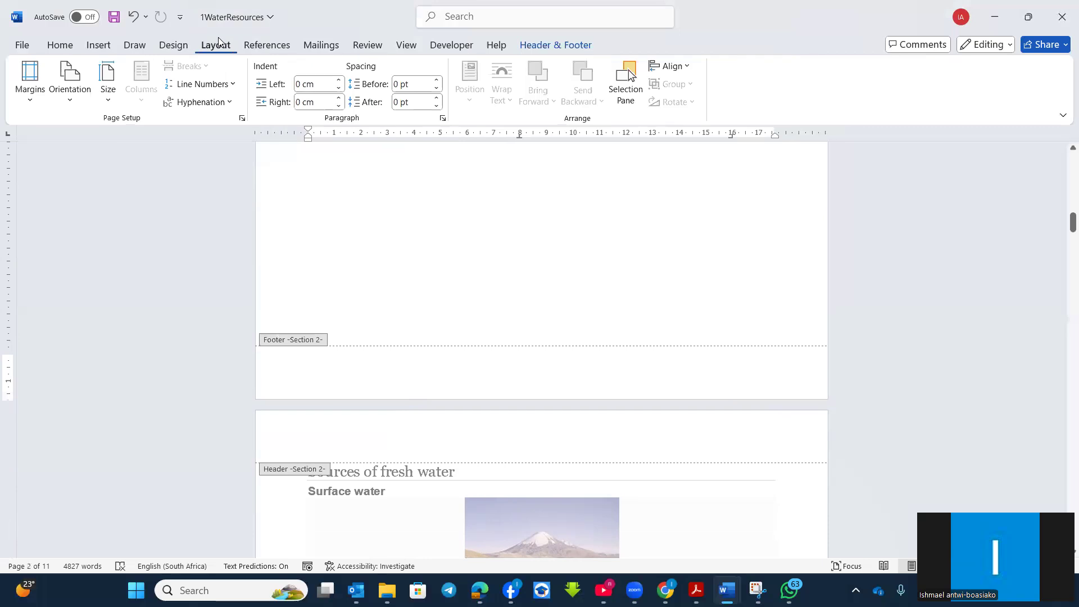
left_click(71, 101)
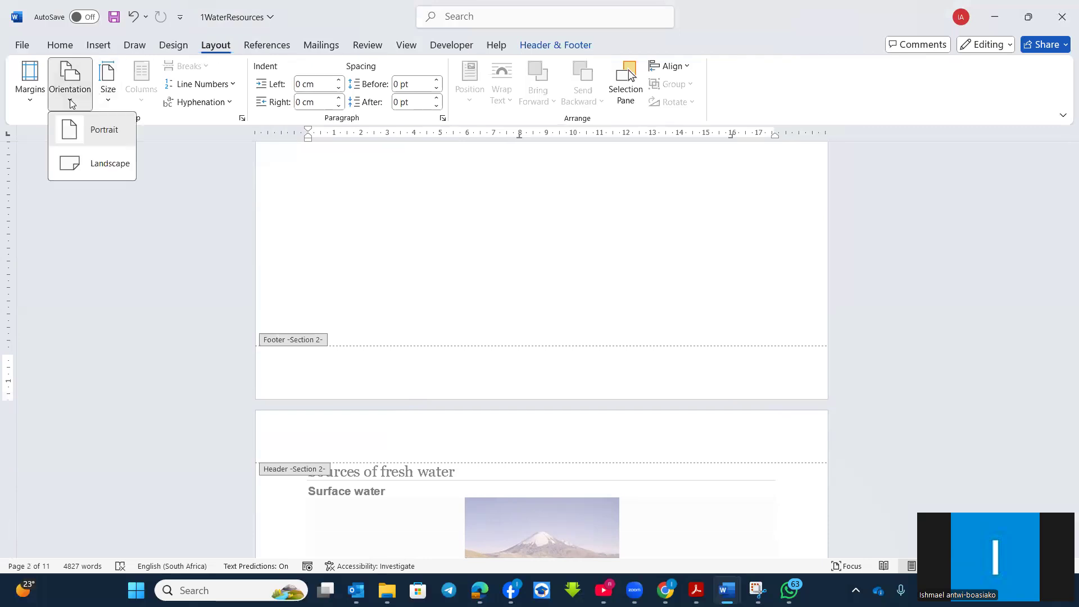
left_click(124, 168)
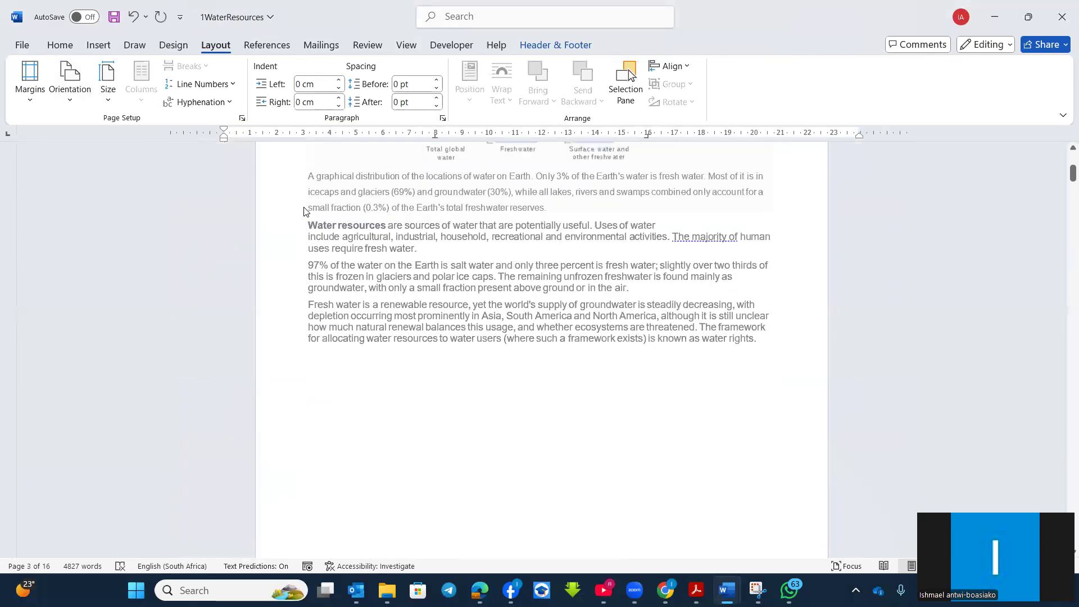
scroll(306, 212, "down", 20)
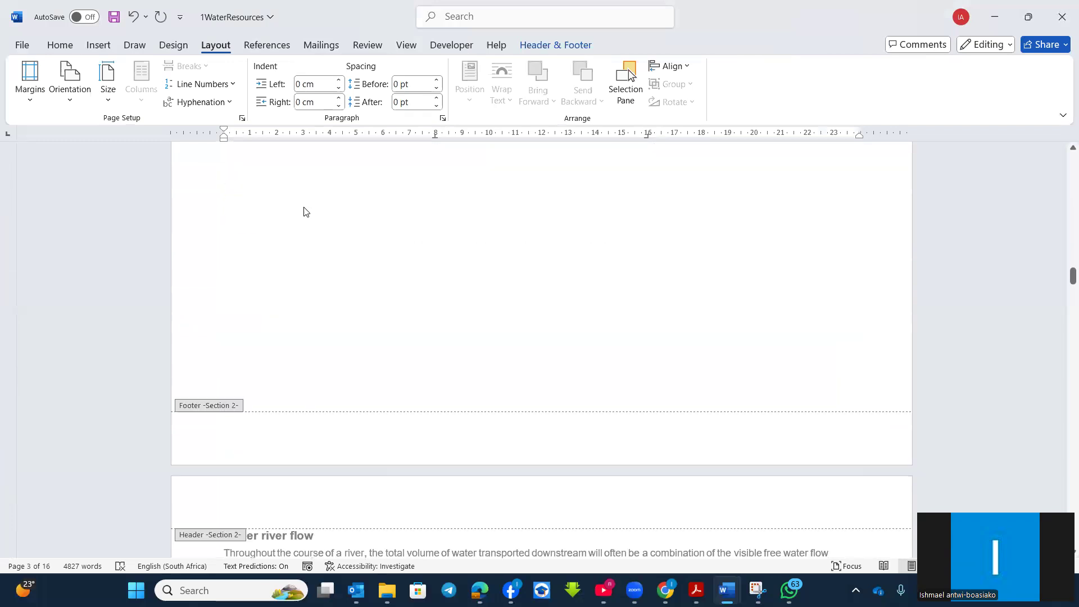
scroll(304, 211, "up", 20)
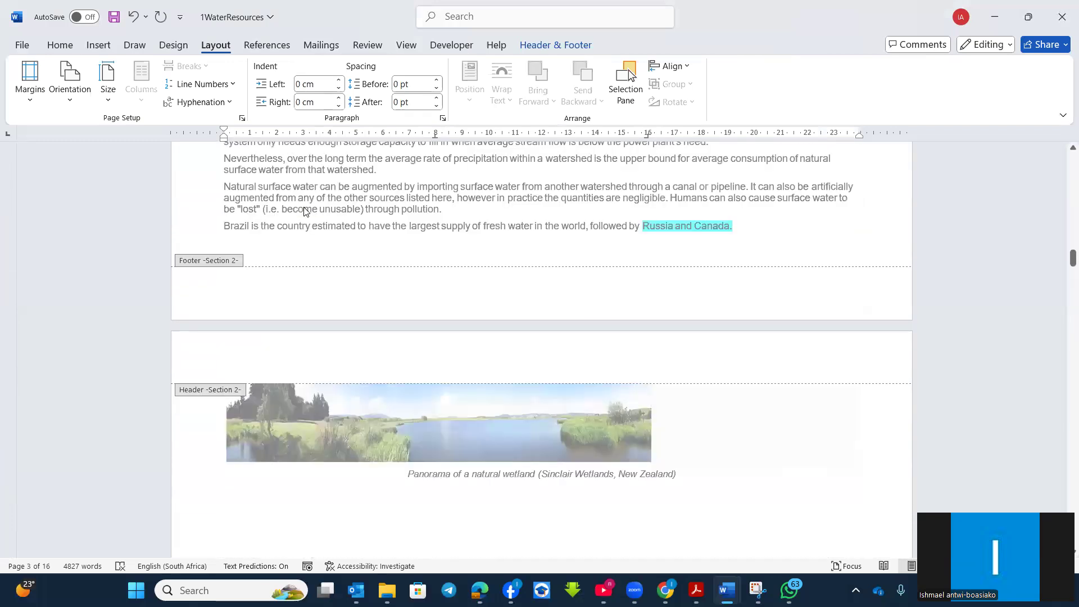
scroll(303, 211, "up", 20)
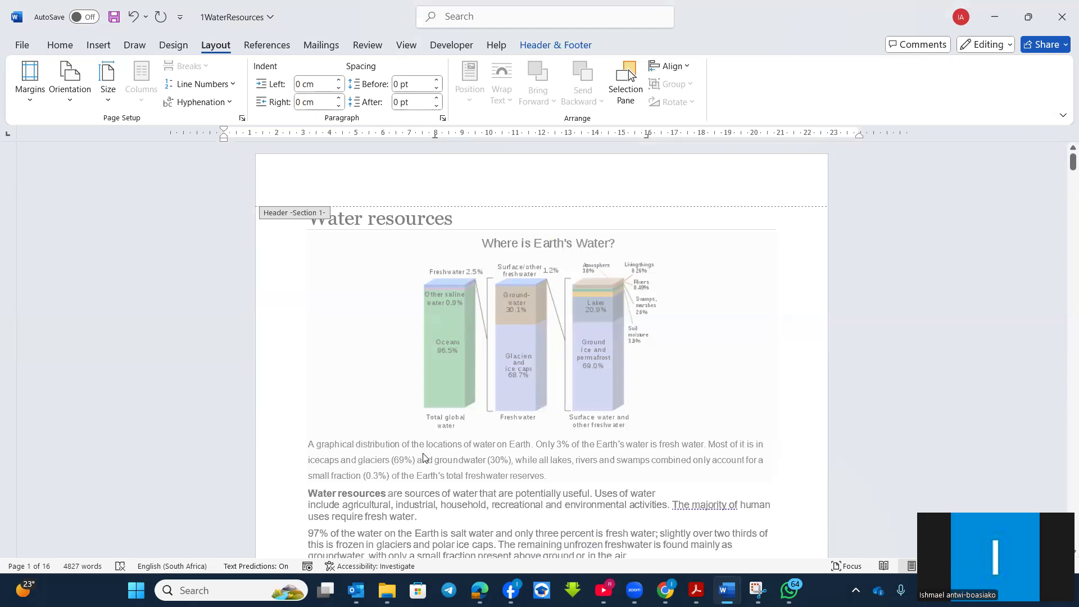
Step: Close the document without saving its changes and reopen 1WaterResources from its folder
left_click(1062, 14)
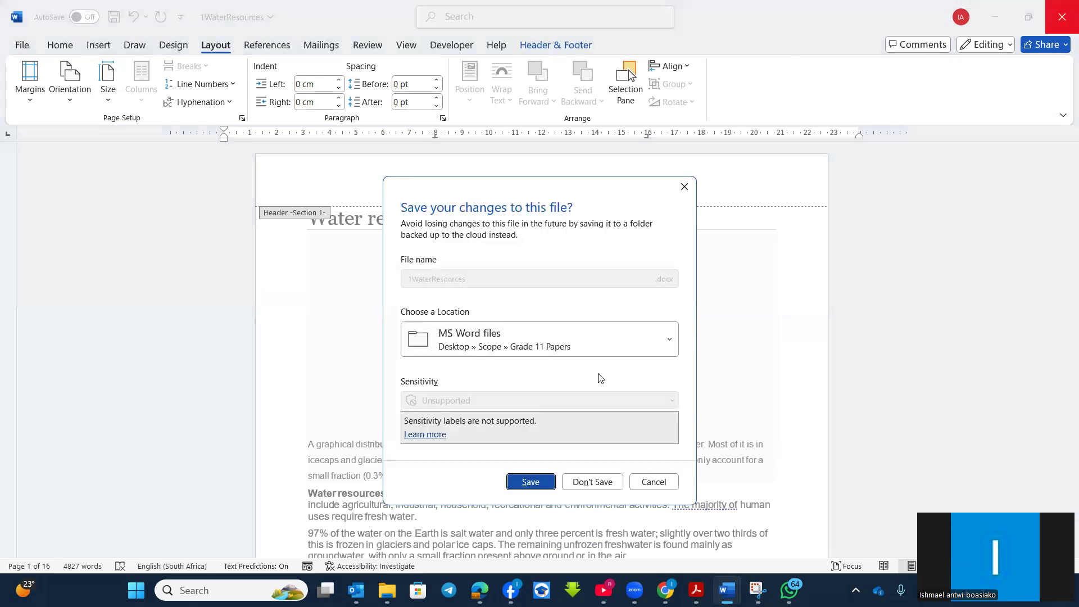
left_click(591, 488)
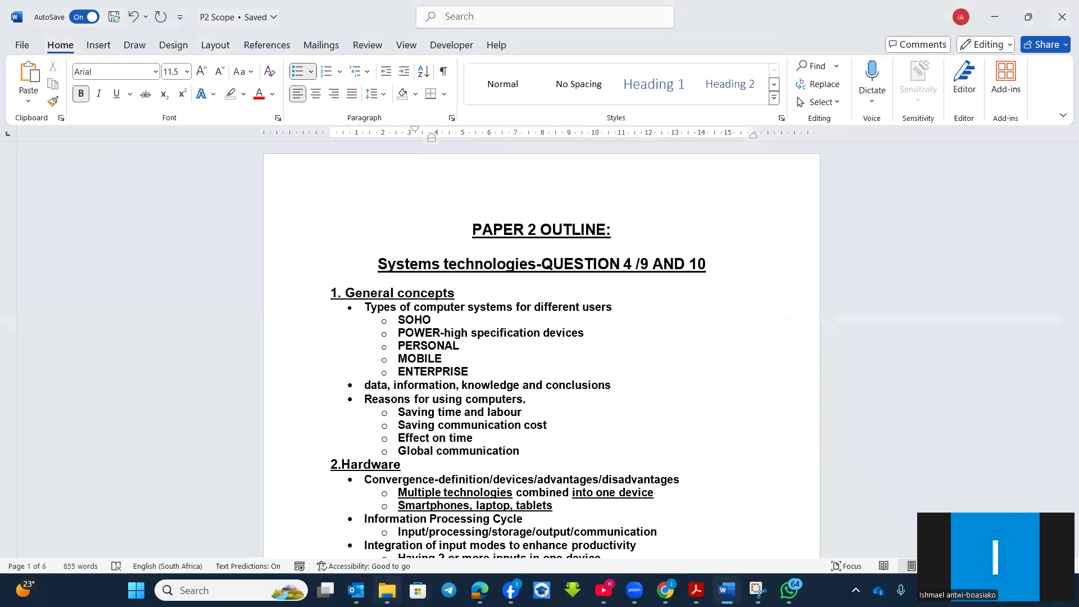
left_click(386, 590)
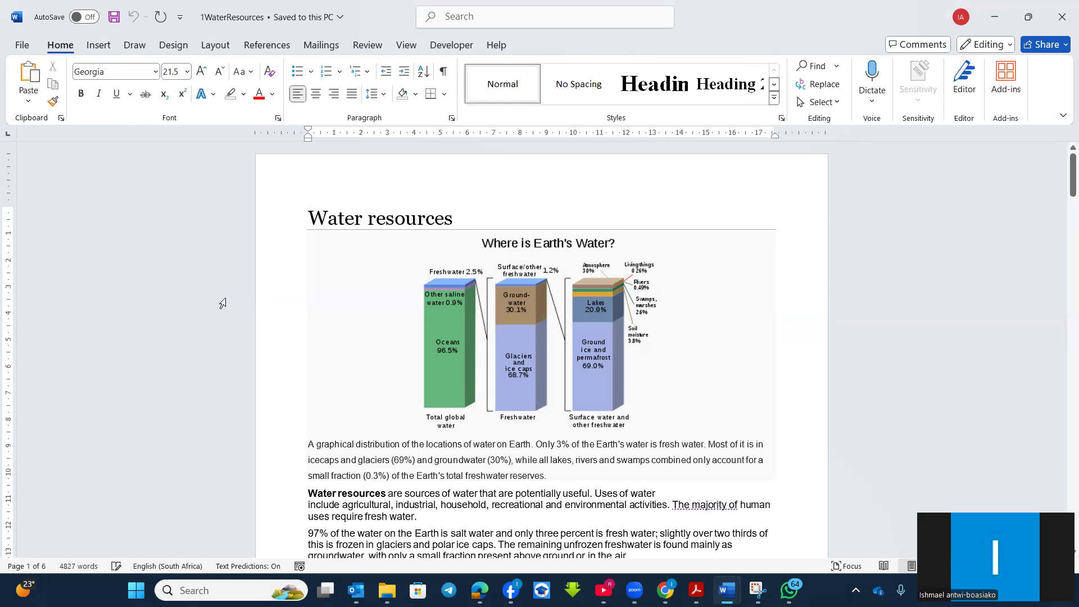
Step: Examine the first pages of the reopened document, from the water chart through the contents list to the surface water text
scroll(494, 284, "down", 8)
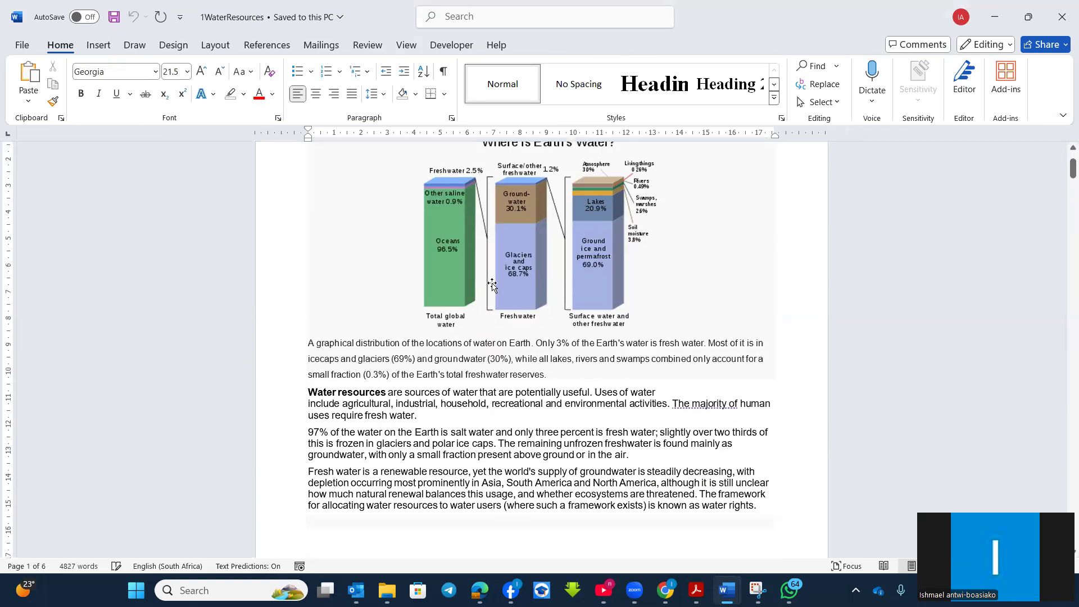
scroll(492, 283, "down", 7)
left_click(556, 235)
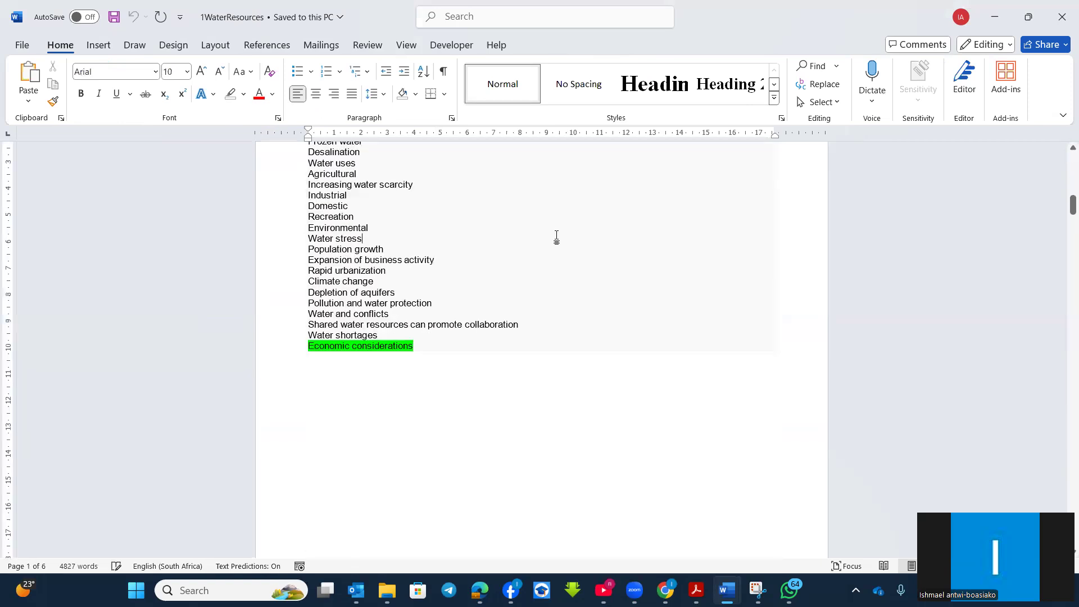
scroll(557, 236, "down", 6)
scroll(557, 236, "down", 5)
left_click(639, 358)
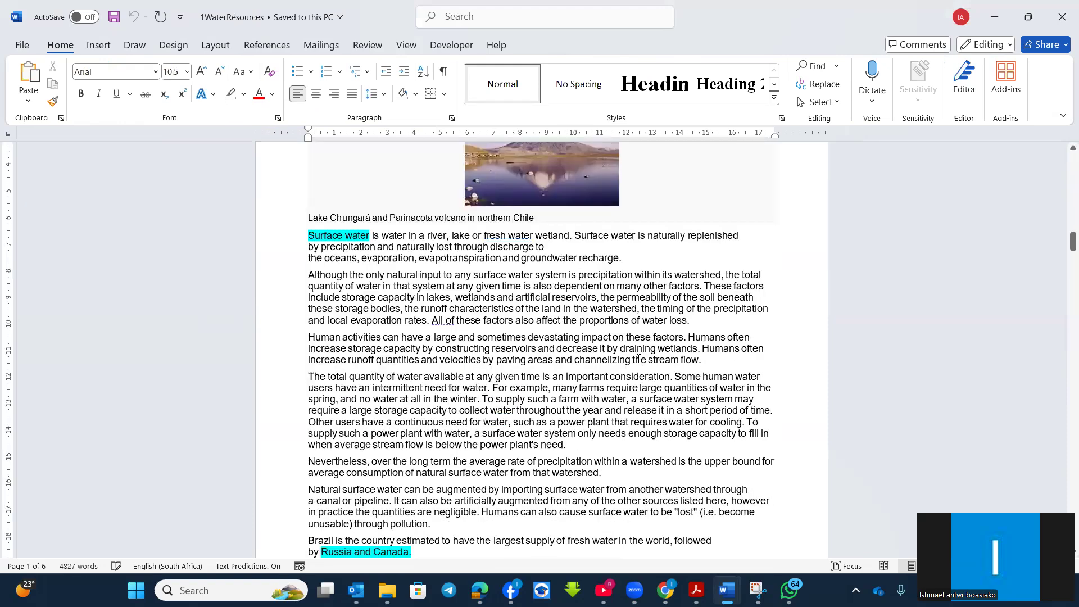
scroll(639, 358, "up", 10)
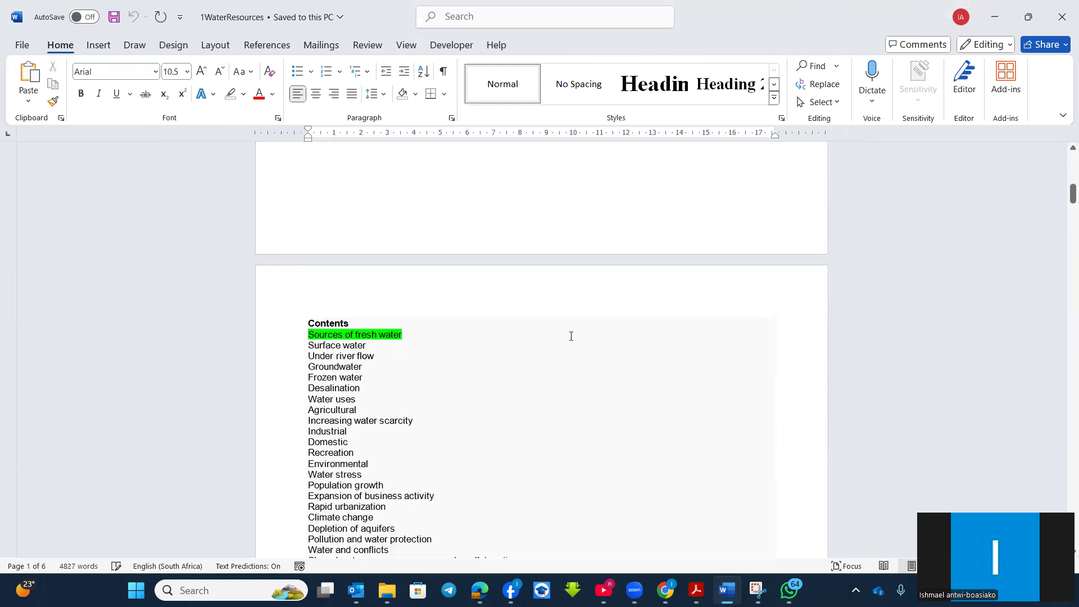
scroll(547, 332, "down", 10)
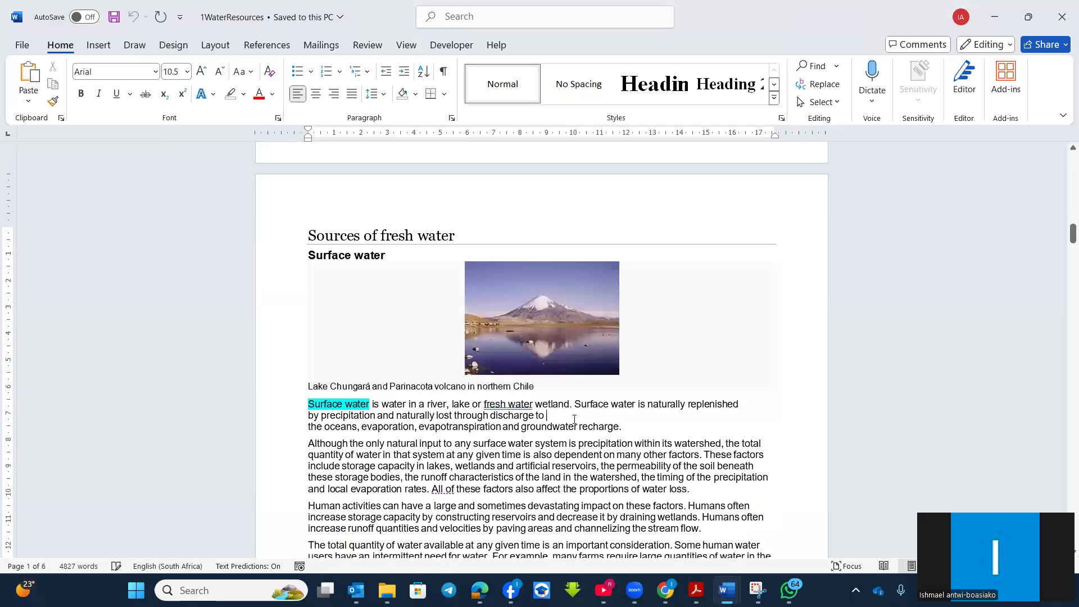
scroll(573, 427, "up", 10)
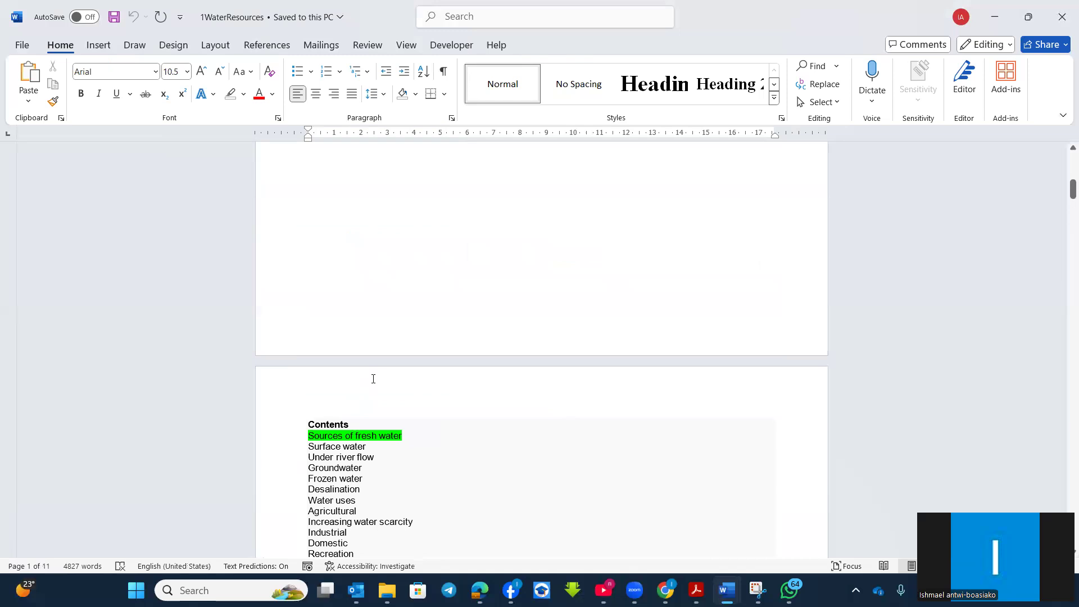
Step: Insert a Continuous section break after the paragraph ending in "water rights." on the first page
scroll(373, 379, "up", 3)
left_click(757, 236)
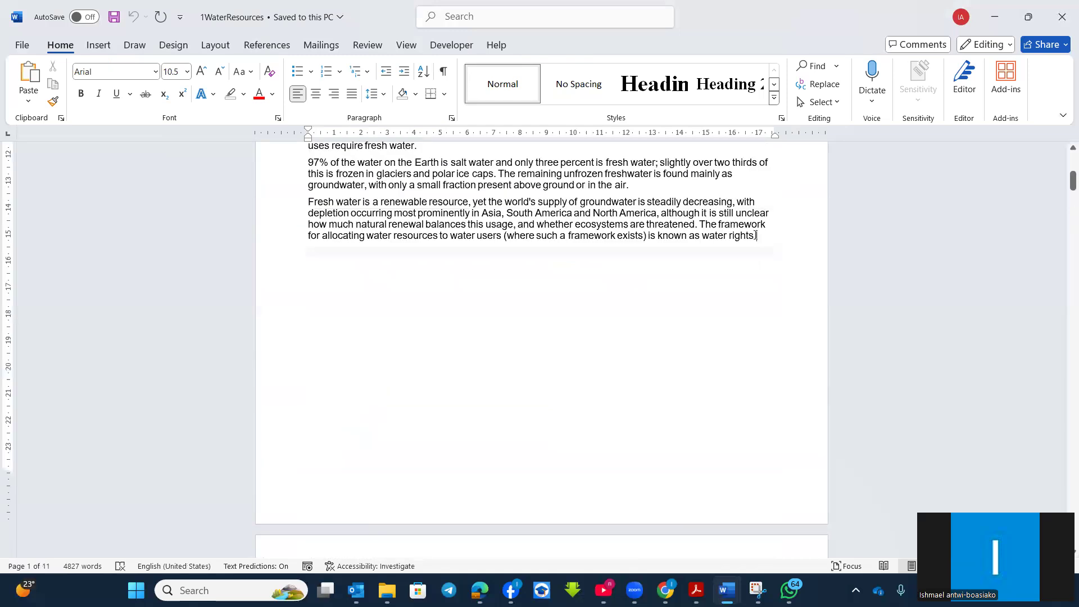
left_click(467, 17)
type("se")
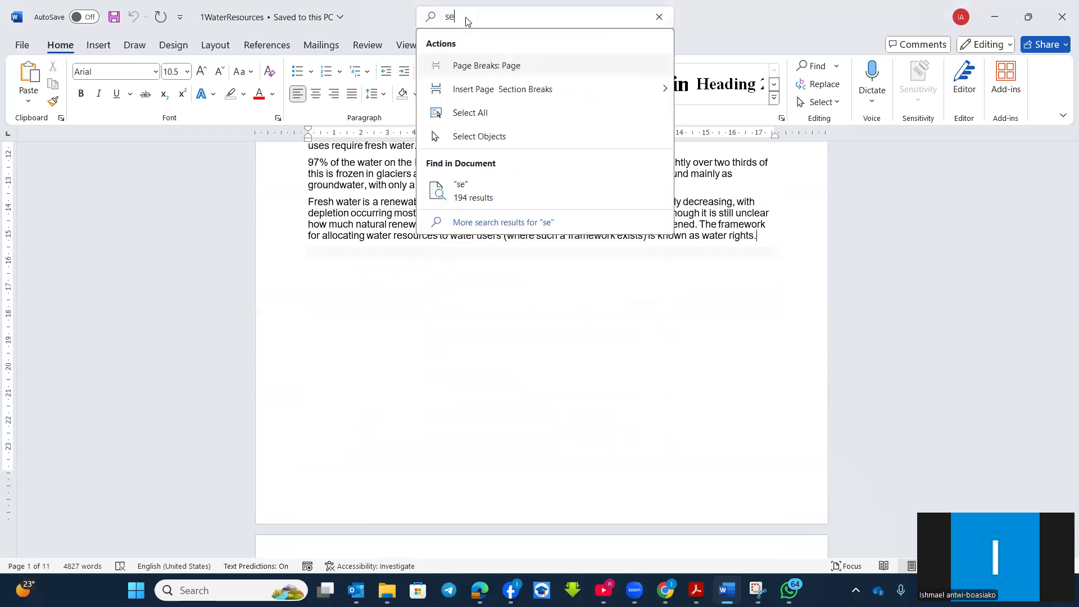
type("ctio")
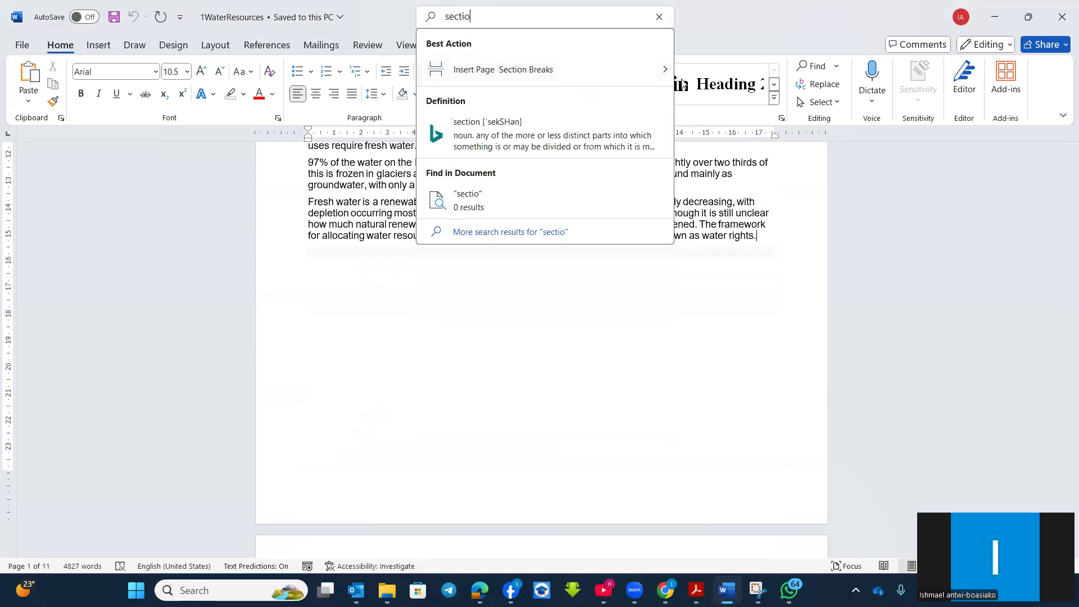
mouse_move(664, 74)
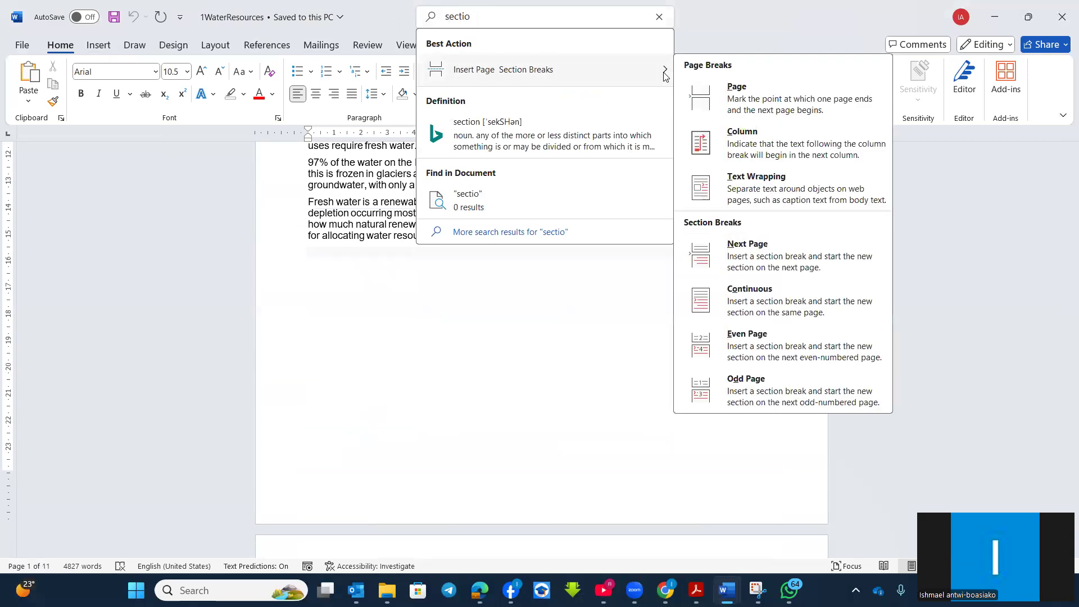
left_click(765, 293)
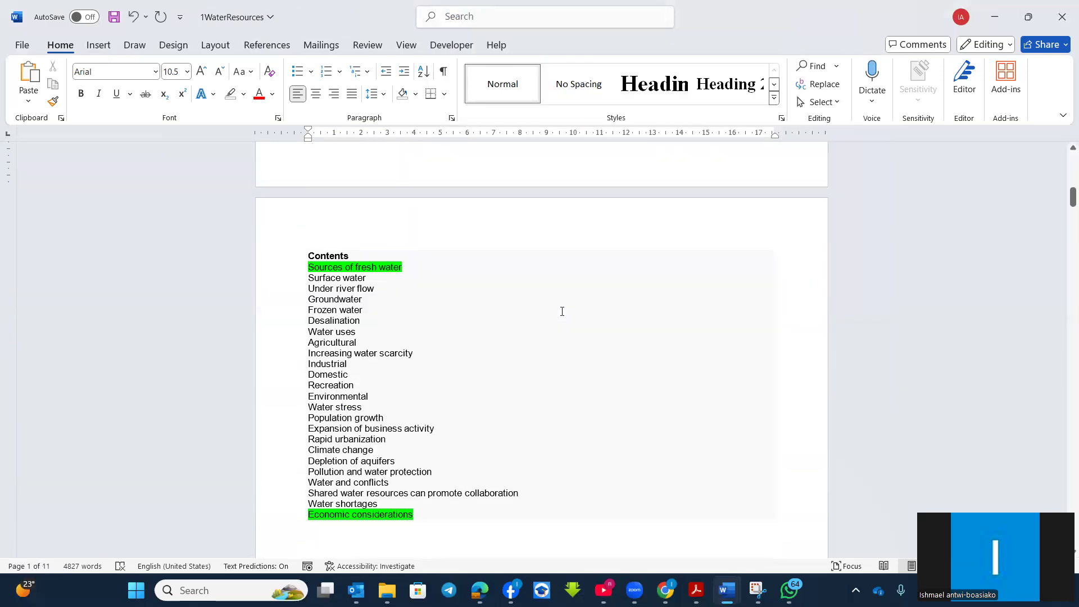
Step: Insert another Continuous section break after the "Panorama of a natural wetland" caption on page 3
left_click(612, 323)
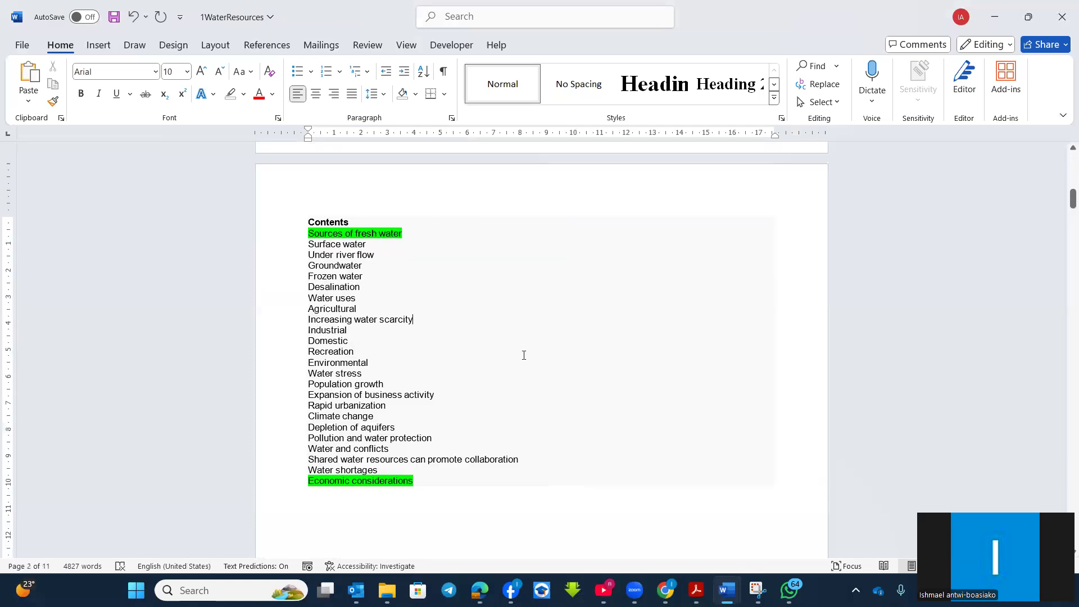
scroll(505, 335, "up", 3)
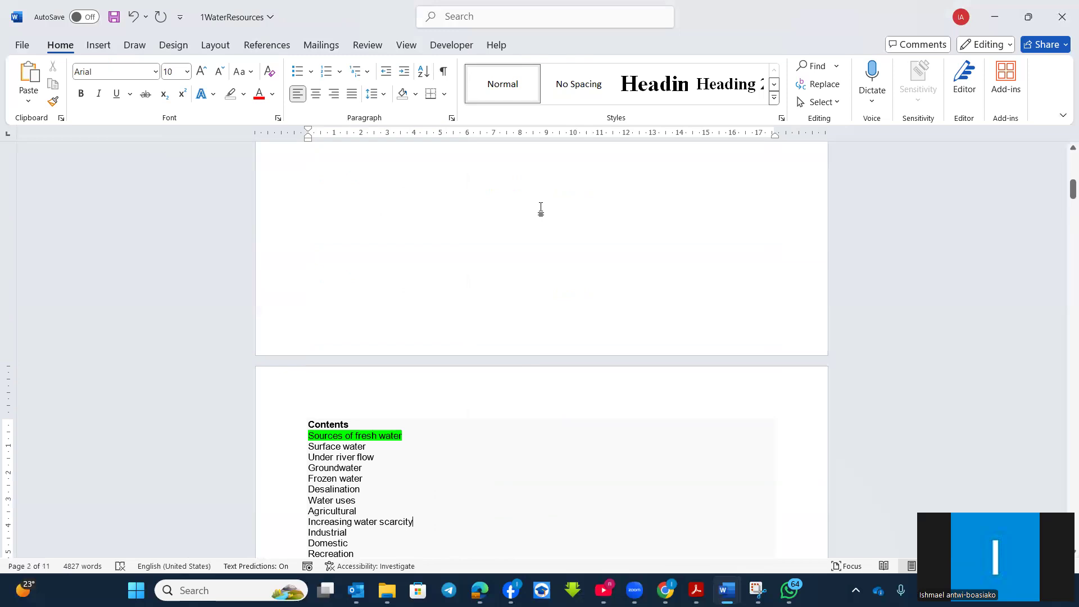
scroll(540, 208, "down", 15)
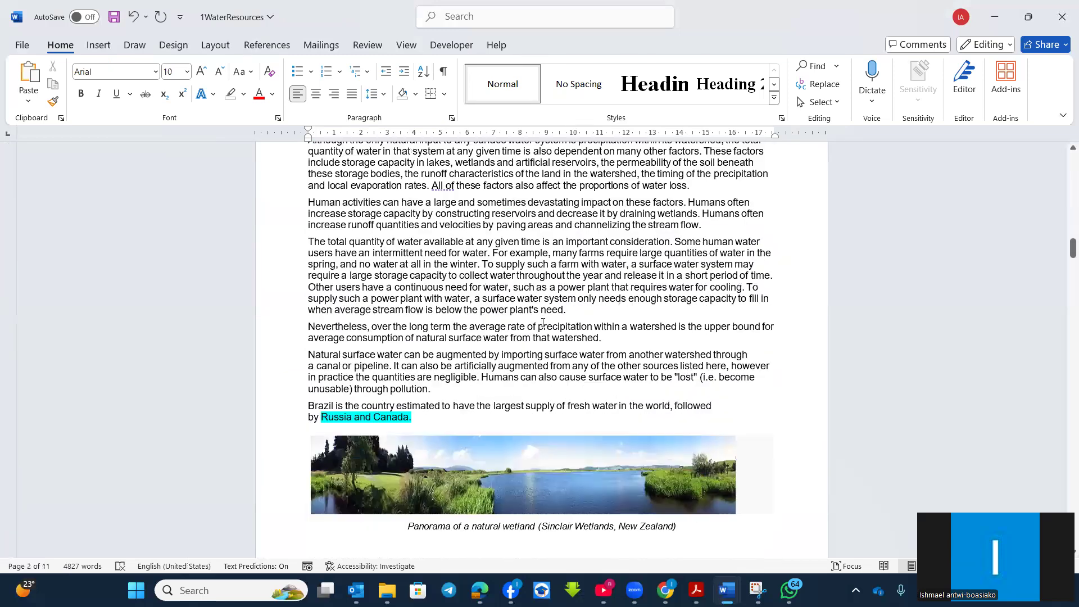
left_click(544, 323)
scroll(609, 178, "down", 4)
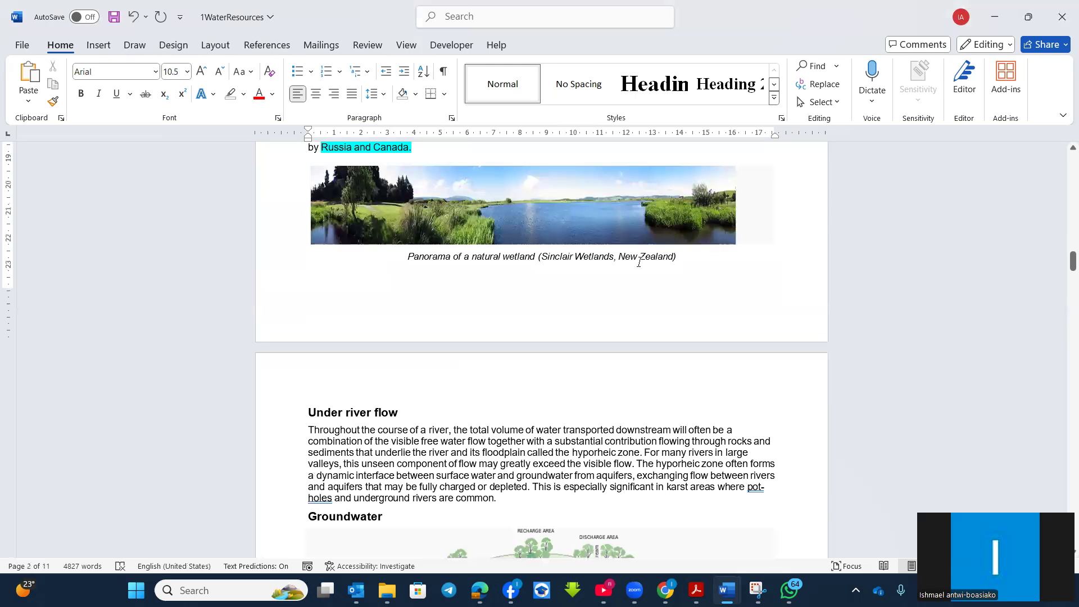
left_click(695, 263)
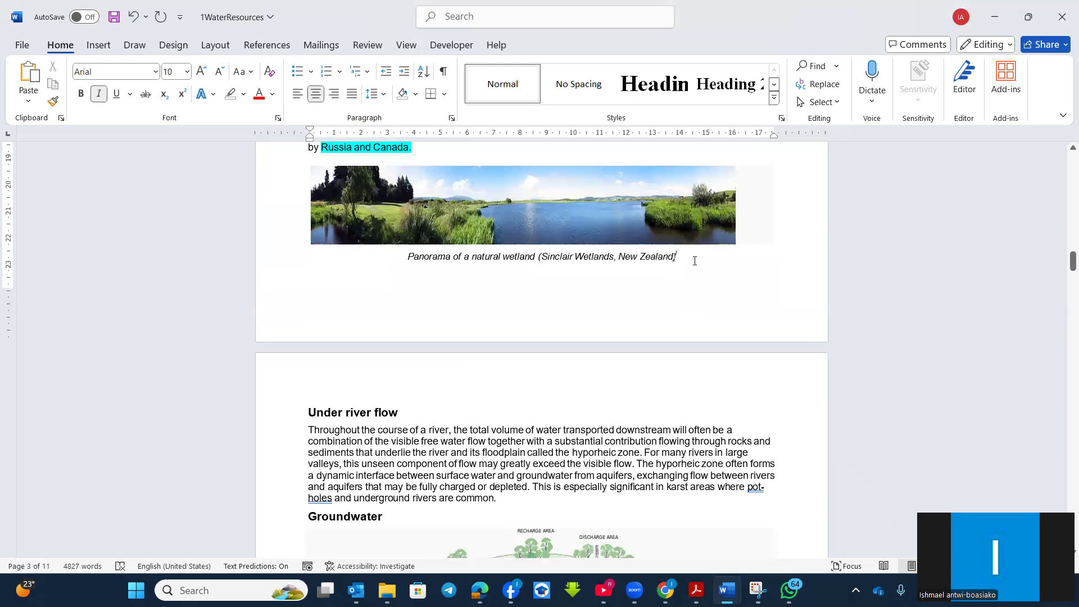
left_click(512, 17)
mouse_move(614, 68)
left_click(755, 286)
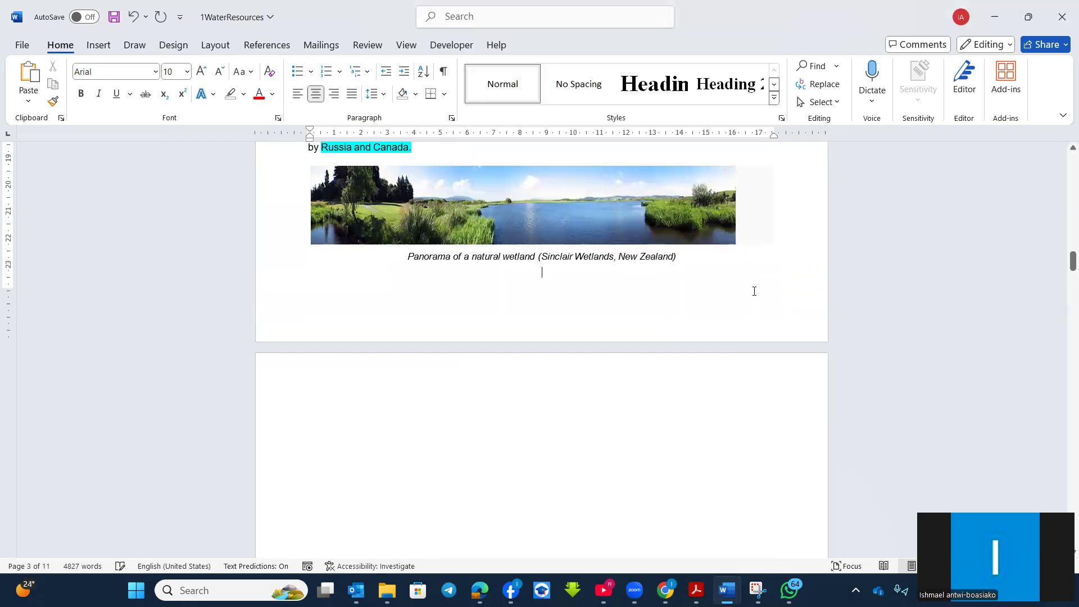
Step: Open the section 2 header on the contents page and turn off Link to Previous for it
scroll(655, 292, "up", 5)
scroll(654, 293, "up", 2)
scroll(654, 292, "down", 10)
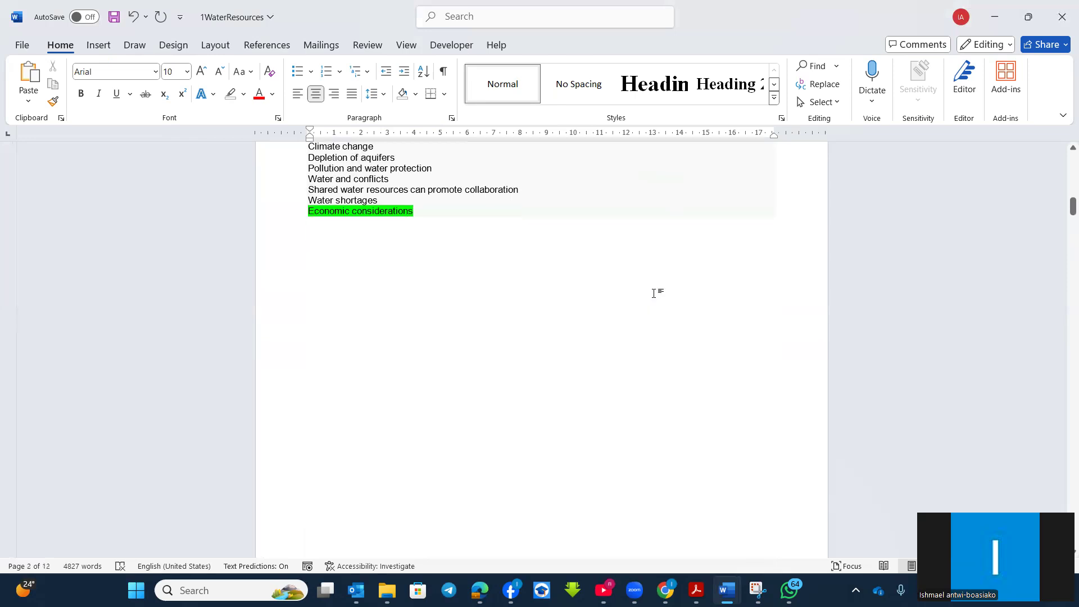
scroll(655, 292, "down", 10)
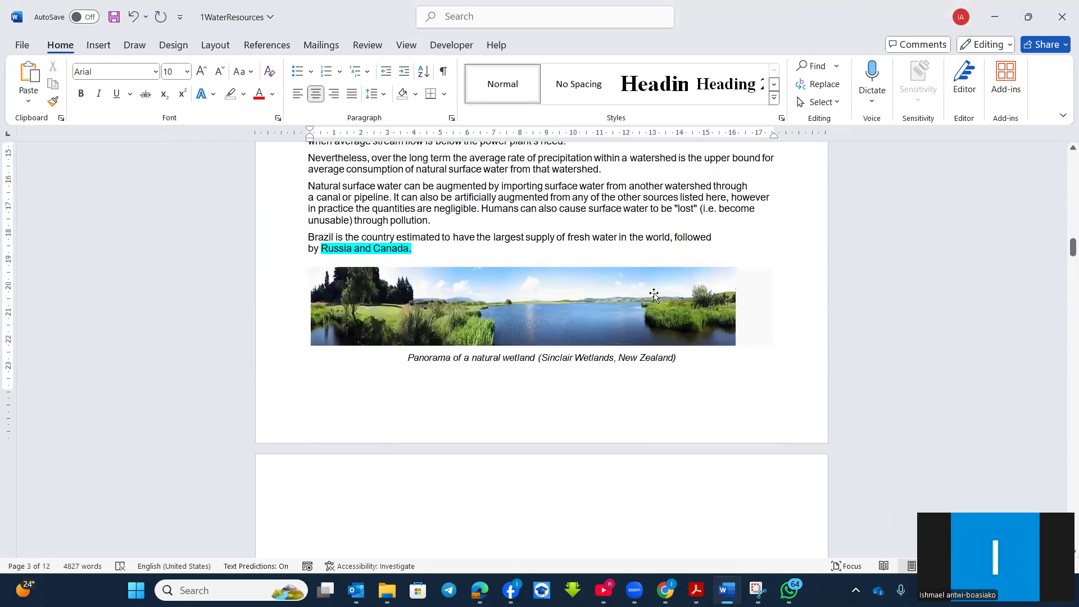
scroll(654, 293, "up", 15)
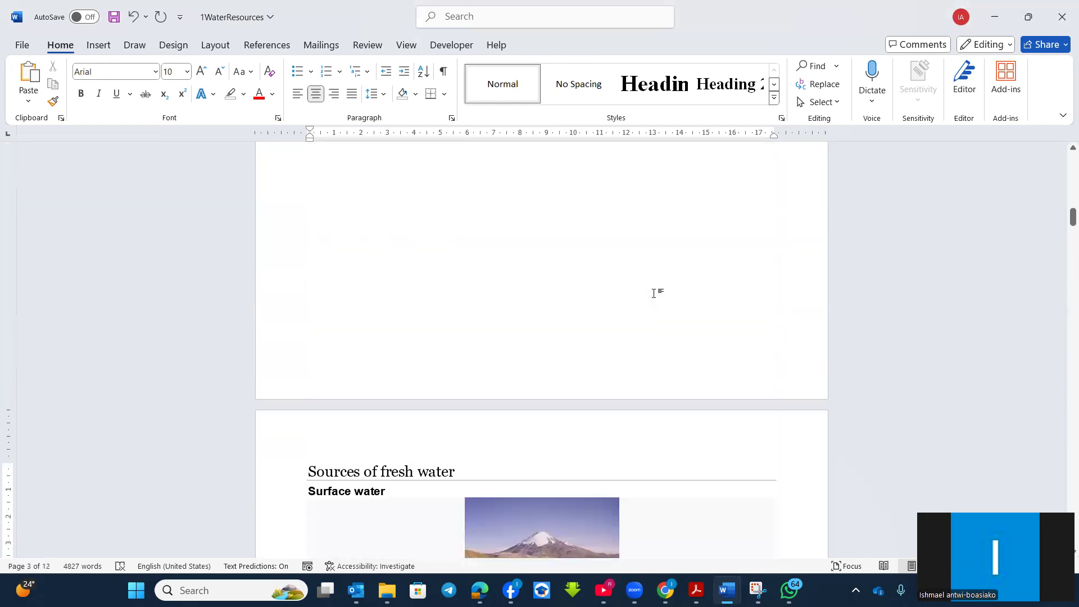
scroll(654, 292, "up", 3)
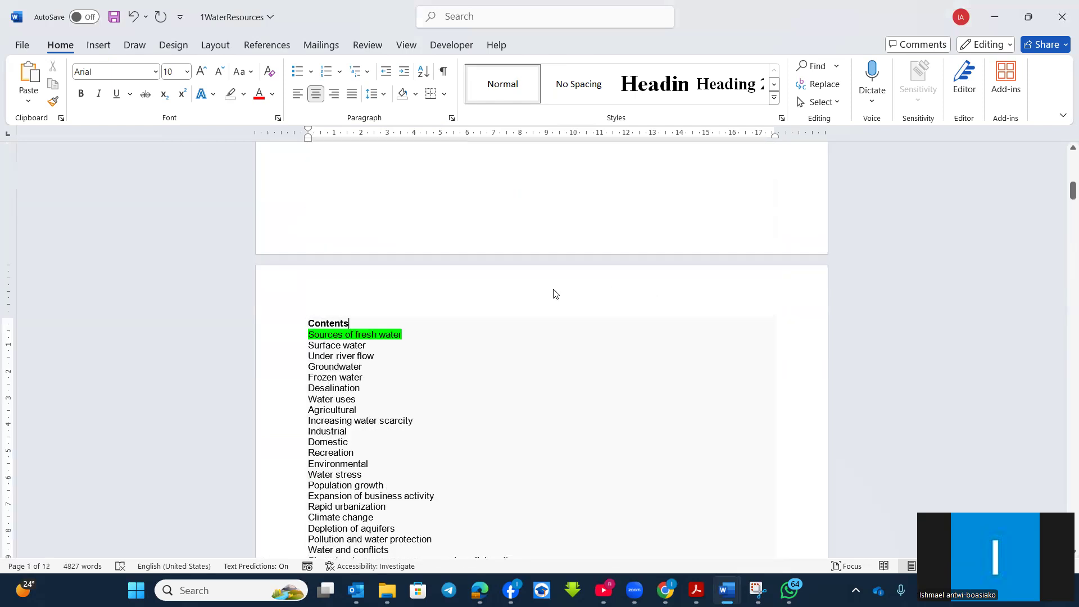
double_click(554, 290)
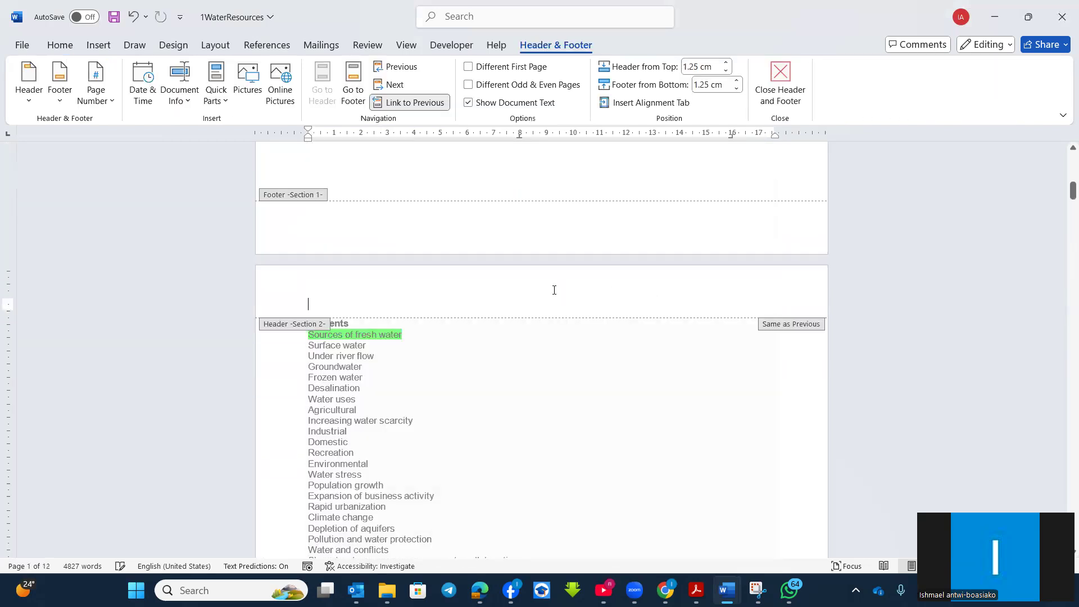
left_click(415, 104)
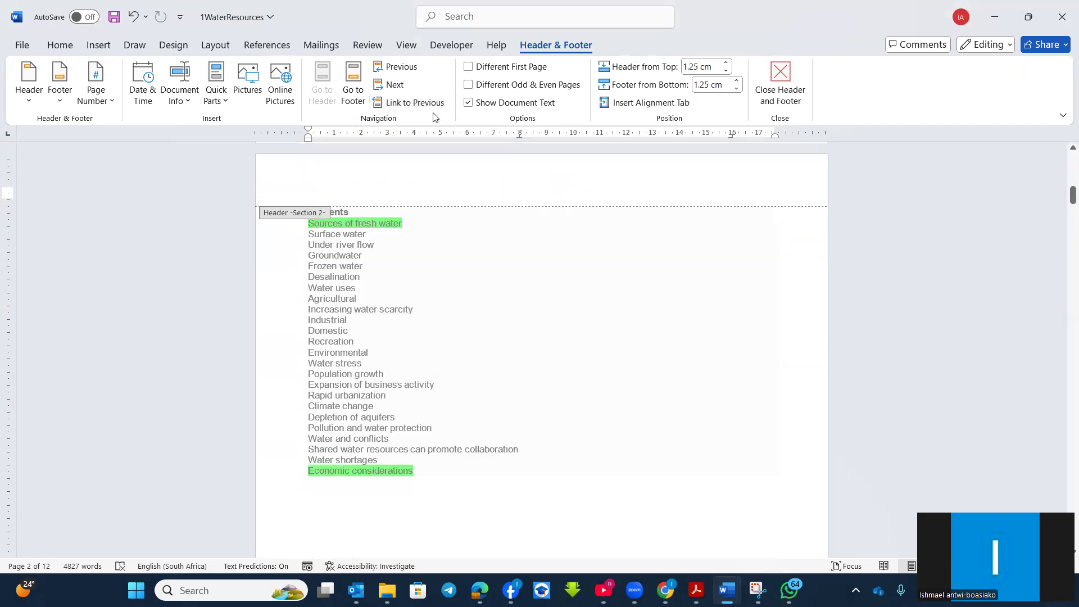
Step: Turn off Link to Previous for the section 2 footer on the contents page
scroll(453, 232, "down", 8)
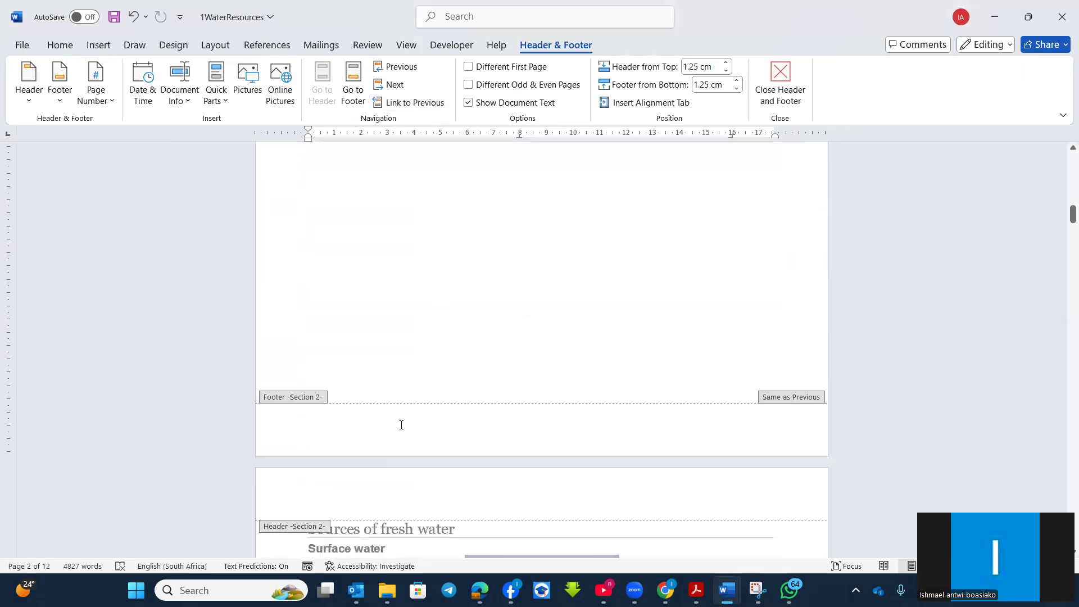
left_click(401, 425)
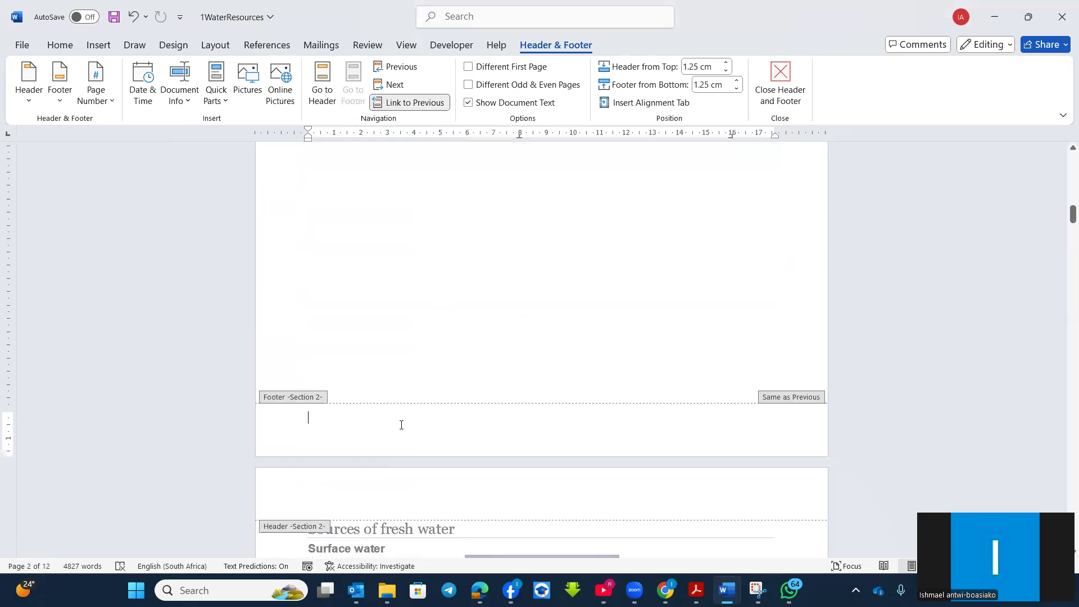
left_click(405, 104)
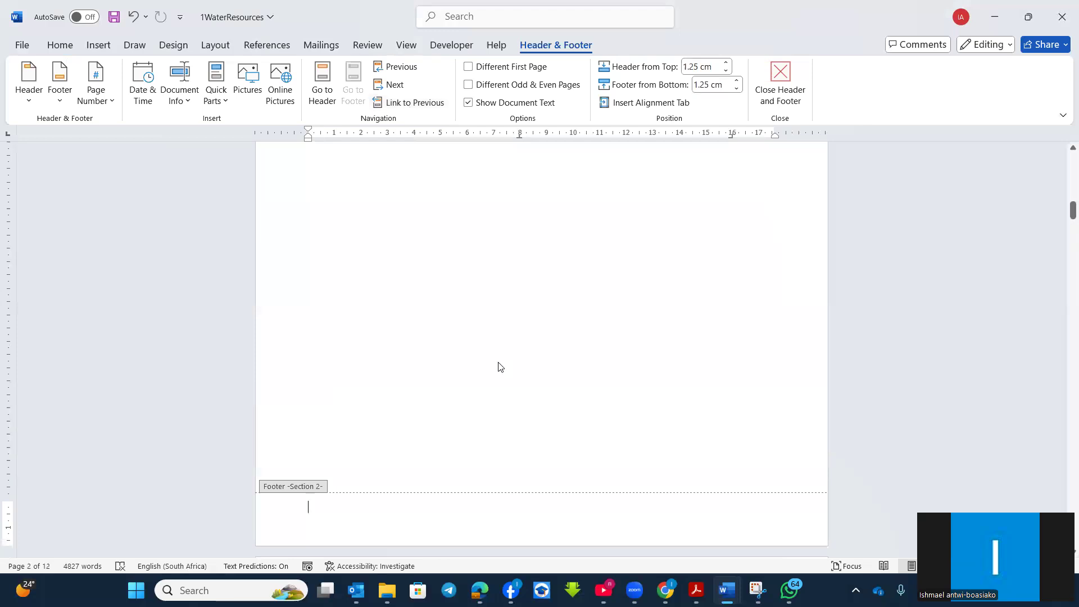
Step: Check the section 2 header and footer on page 3 for any remaining link to the previous section
scroll(498, 366, "down", 12)
scroll(498, 366, "down", 6)
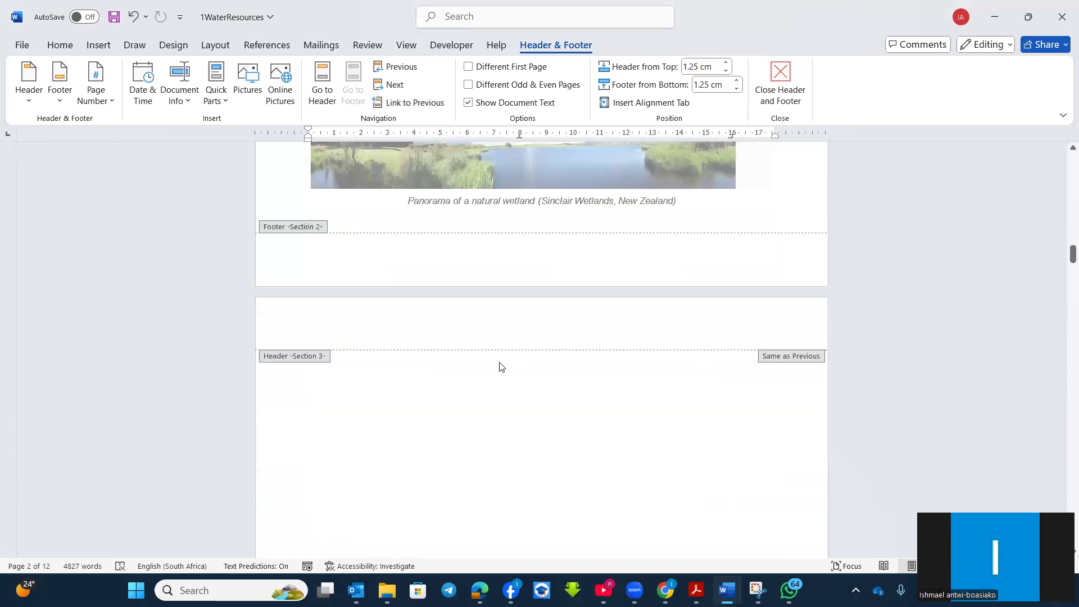
scroll(499, 367, "up", 2)
left_click(407, 357)
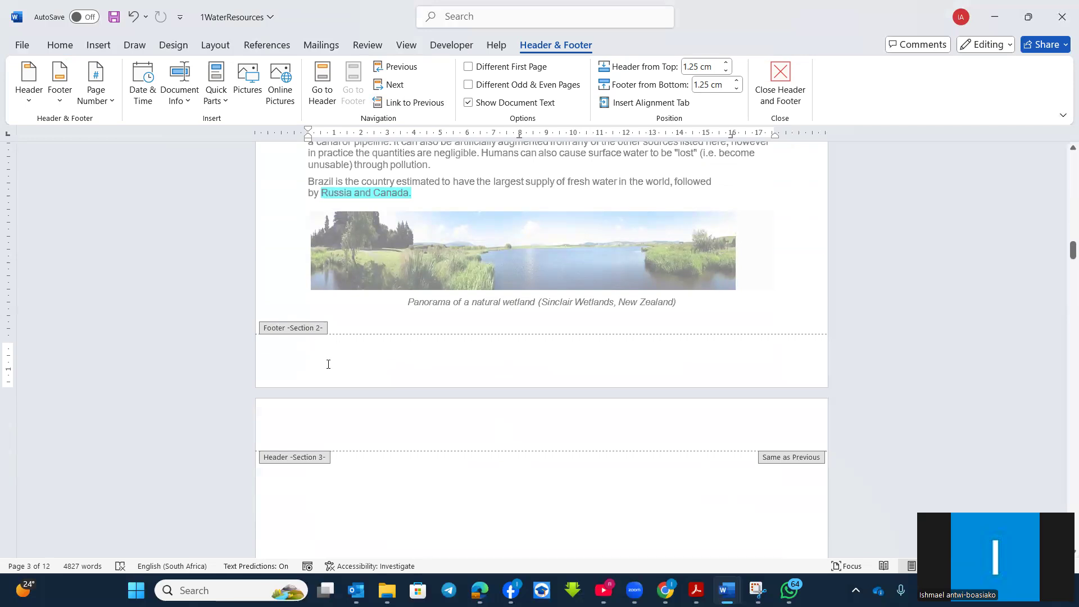
scroll(328, 364, "up", 12)
left_click(363, 209)
scroll(389, 214, "down", 12)
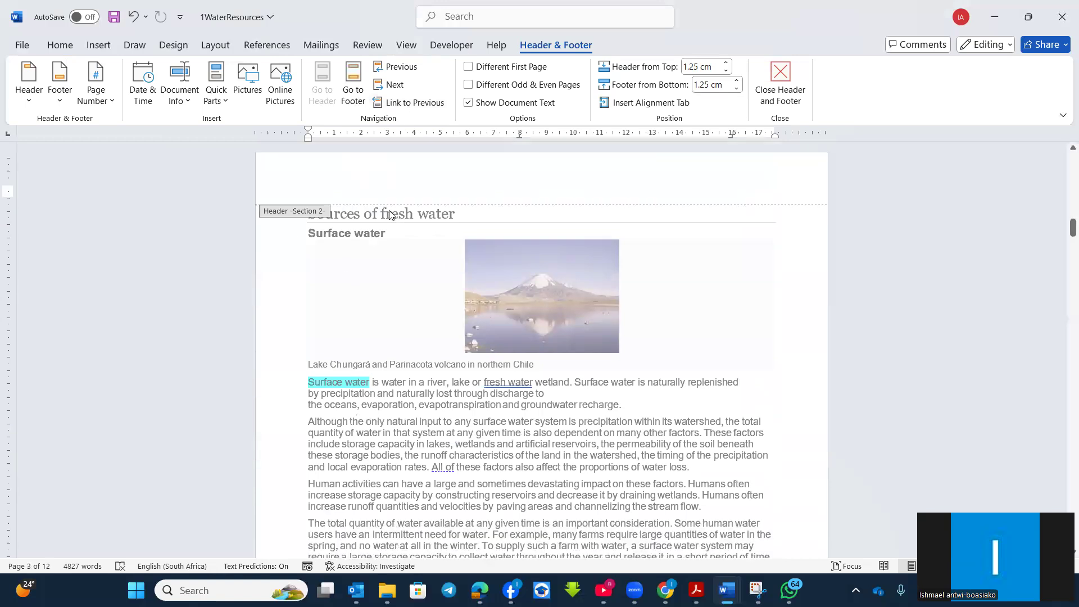
scroll(389, 211, "down", 5)
scroll(390, 209, "up", 4)
left_click(382, 296)
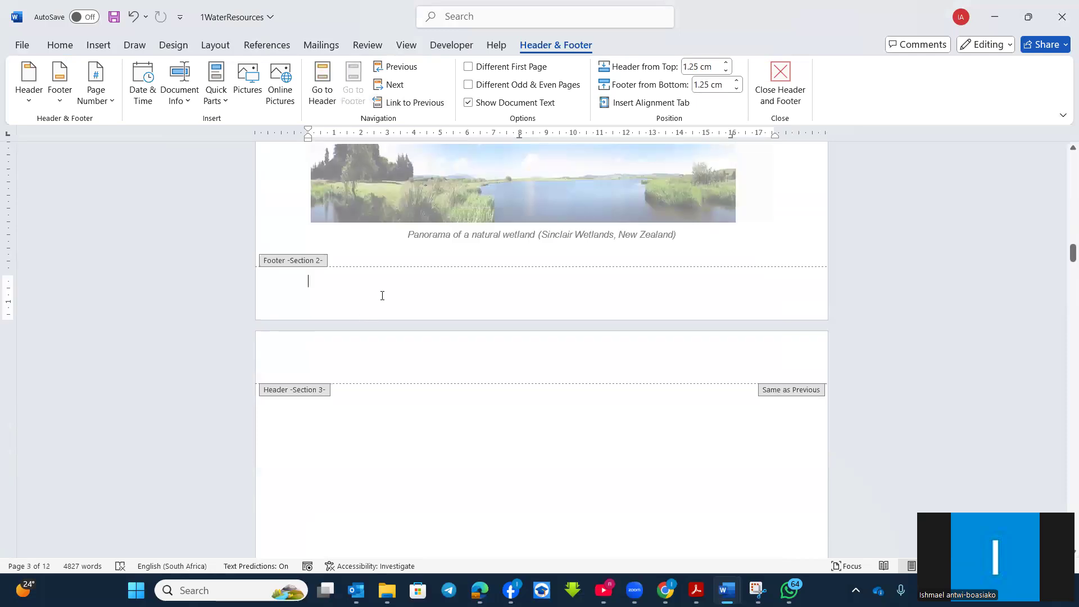
Step: Turn off Link to Previous for the section 3 header on page 4
scroll(365, 264, "down", 3)
scroll(354, 235, "up", 1)
left_click(354, 236)
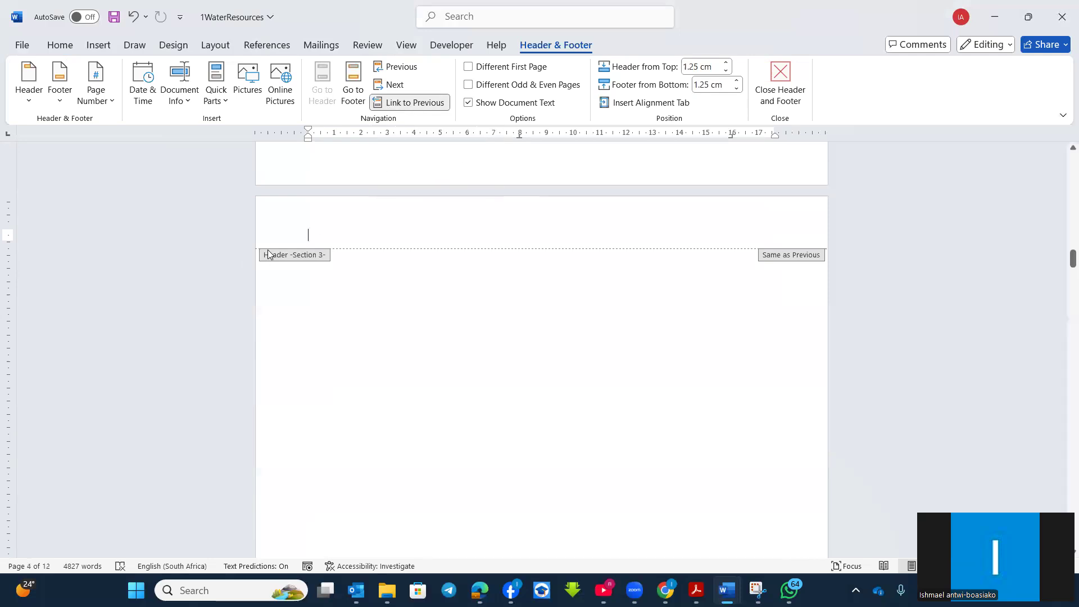
scroll(298, 268, "up", 3)
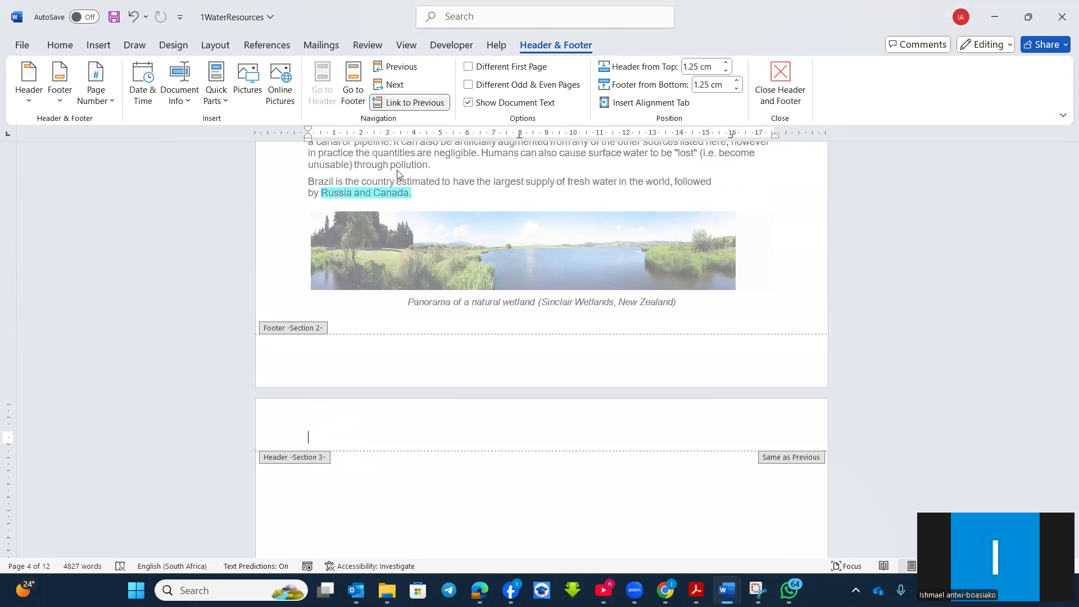
left_click(419, 104)
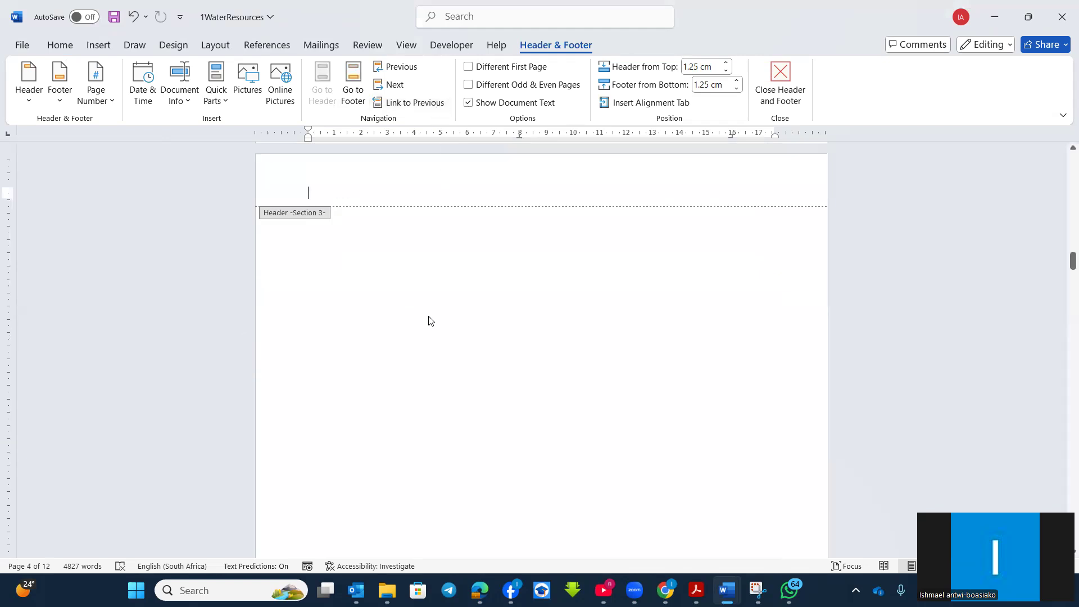
Step: Turn off Link to Previous for the section 3 footer at the end of page 4
scroll(431, 322, "down", 3)
scroll(430, 320, "down", 3)
left_click(355, 297)
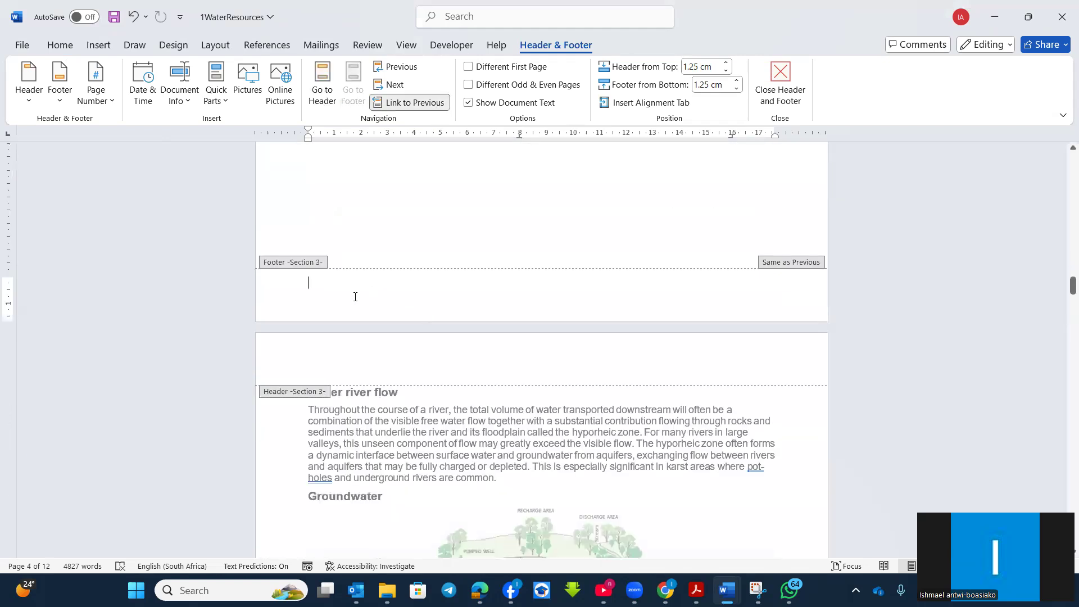
left_click(396, 107)
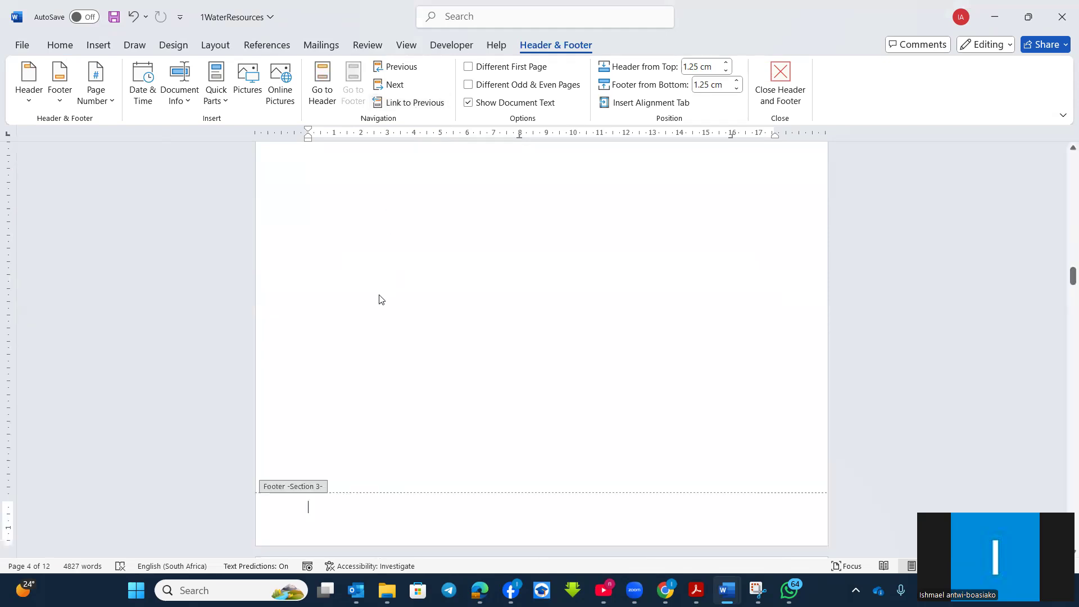
Step: Place the cursor in the section 2 footer on page 3 and open the custom watermark settings
scroll(379, 299, "up", 10)
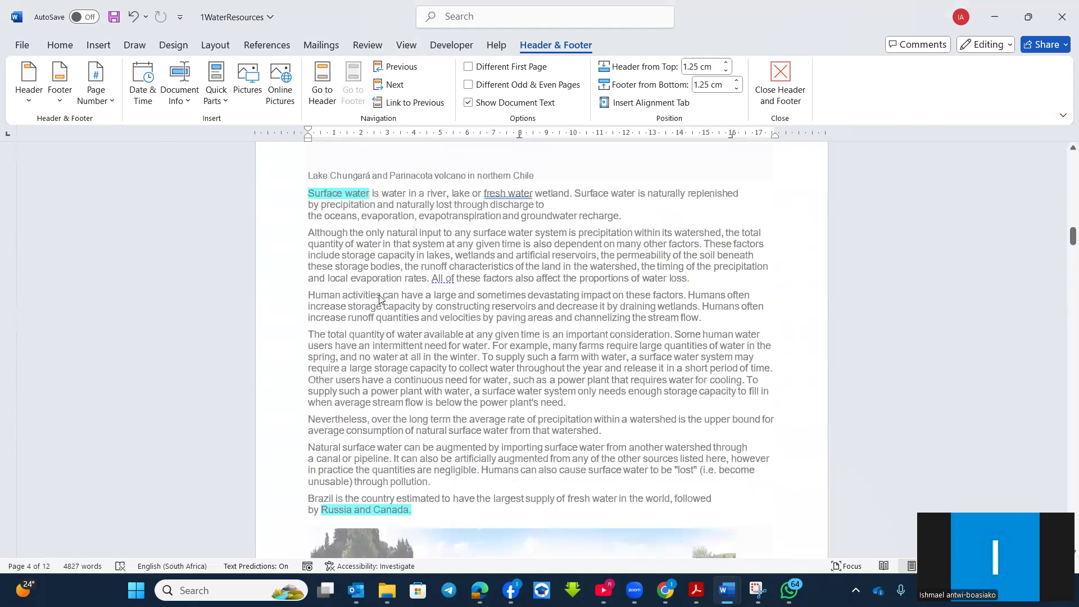
scroll(379, 299, "up", 1)
scroll(398, 396, "down", 3)
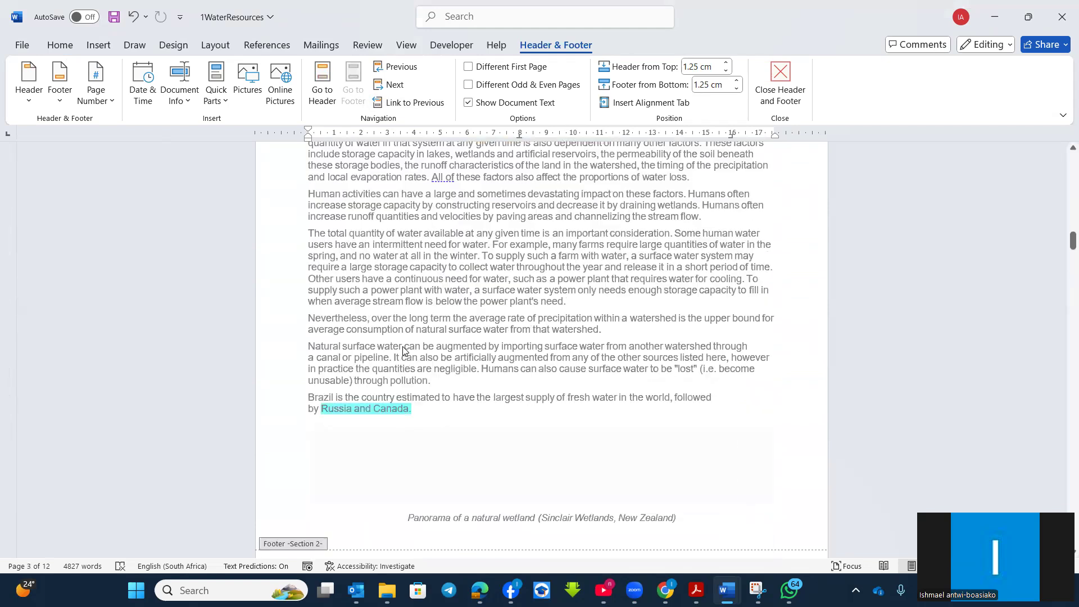
left_click(375, 500)
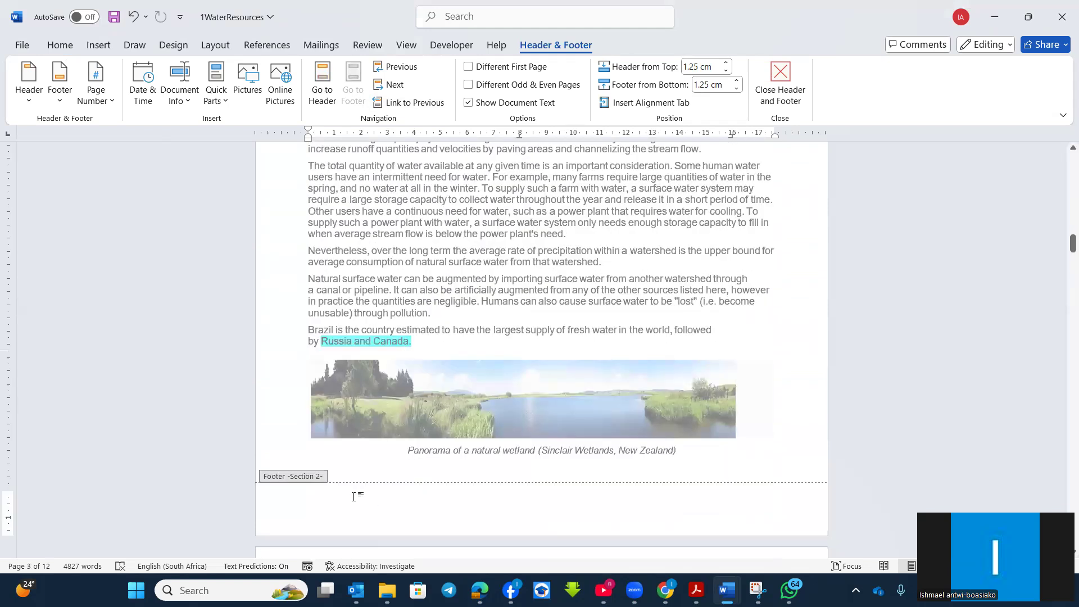
left_click(95, 45)
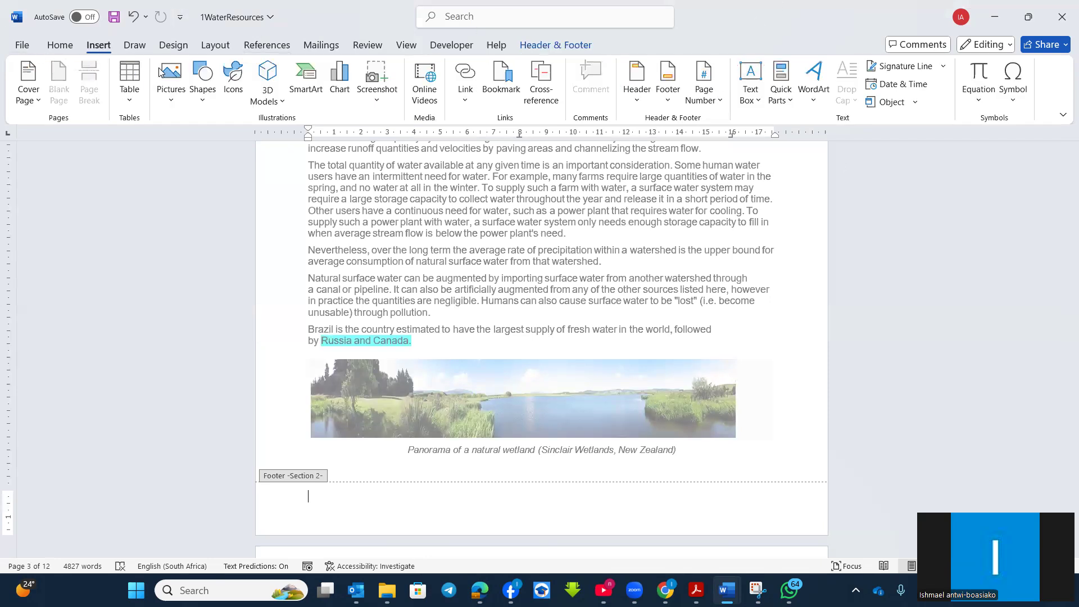
left_click(173, 45)
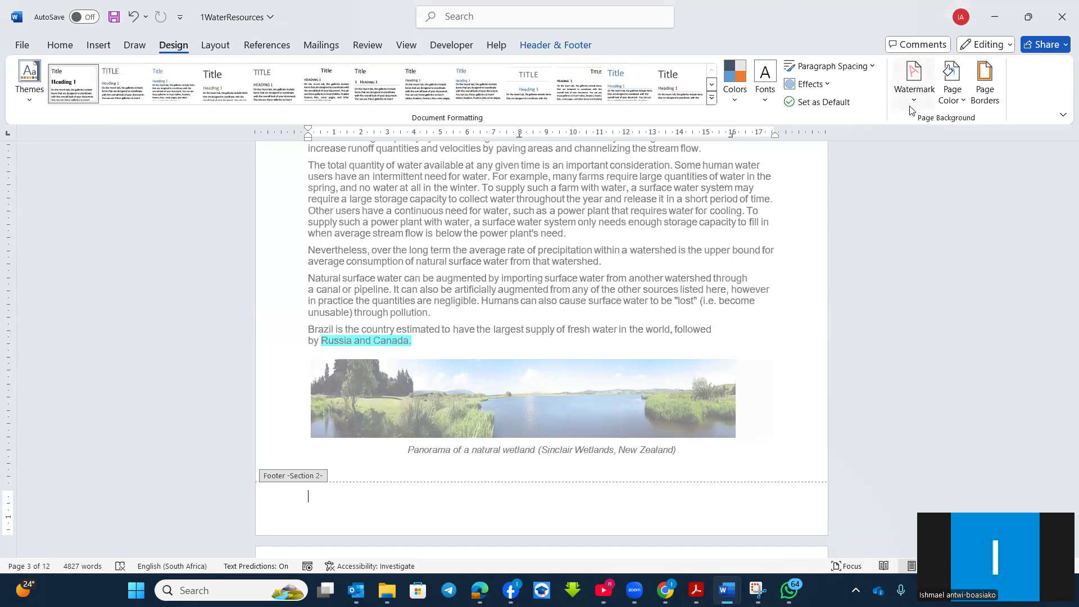
left_click(911, 106)
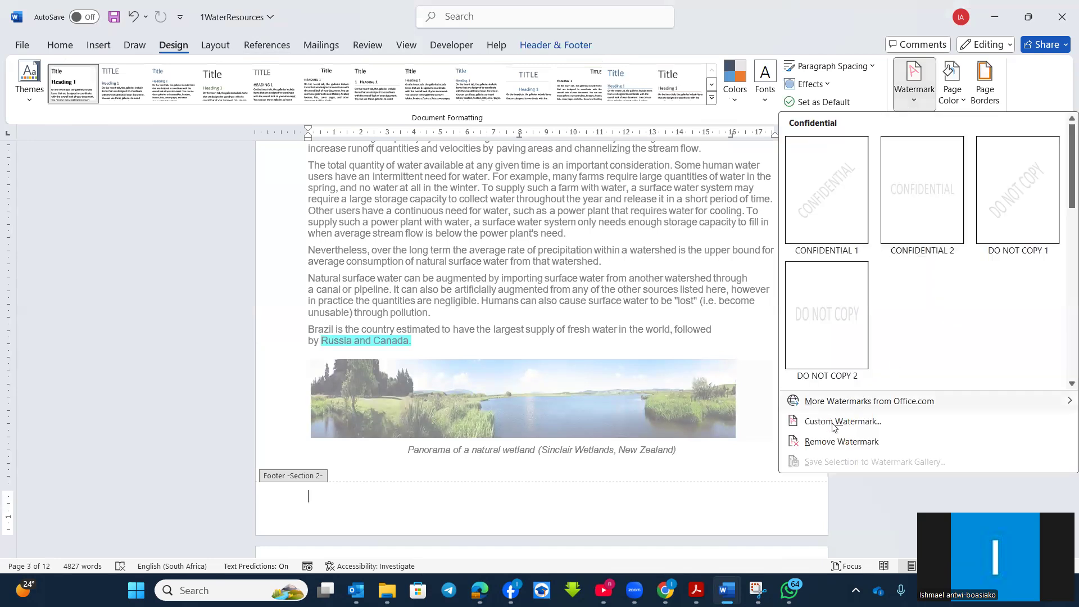
left_click(833, 422)
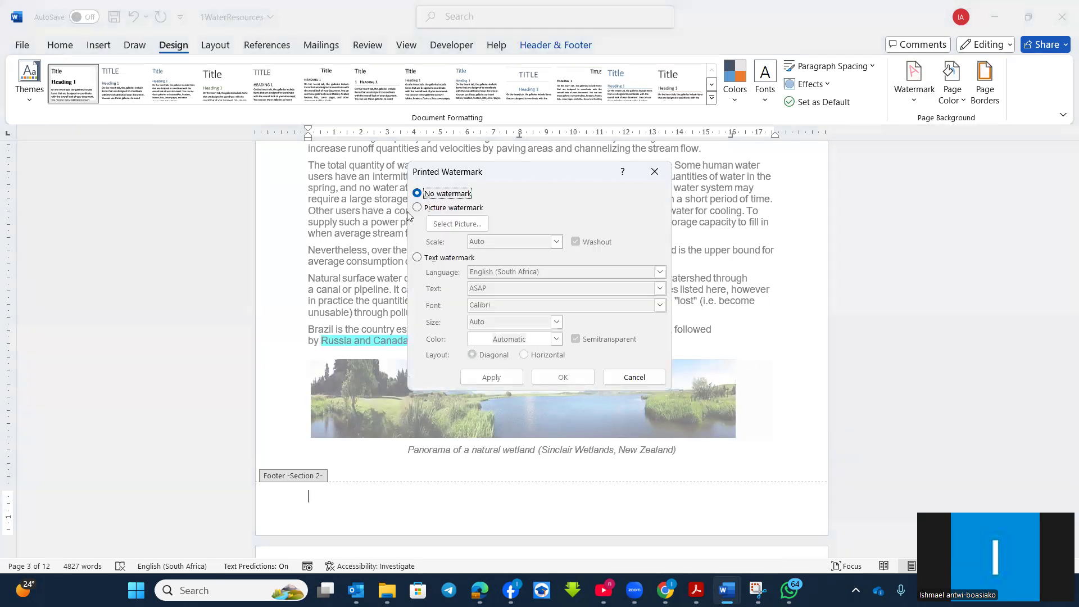
Step: Apply a text watermark reading SECTION BREAK and close the watermark settings
left_click(416, 257)
left_click(494, 289)
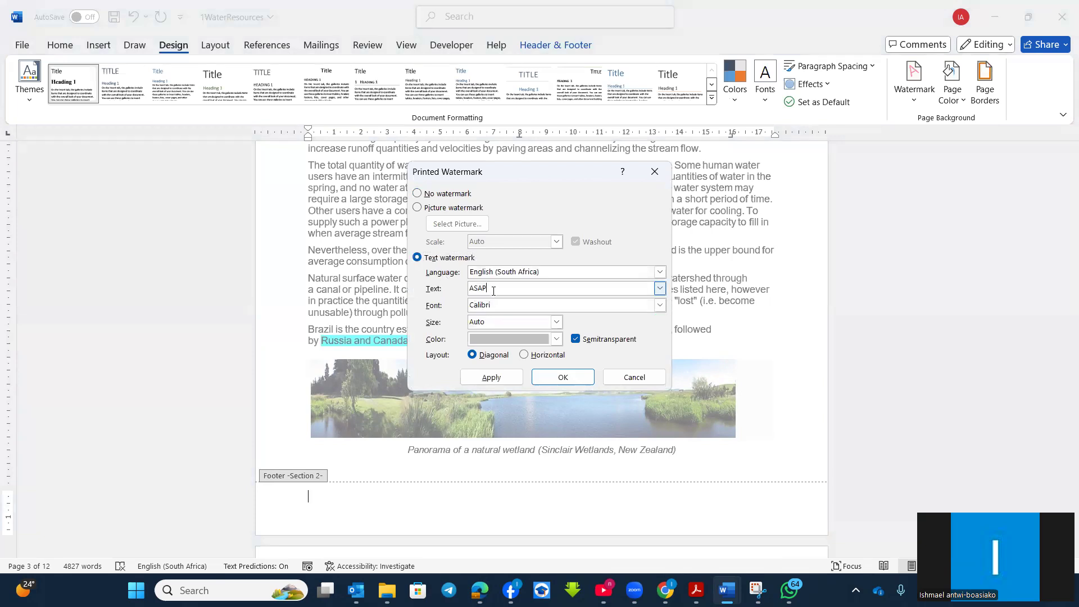
key("BackSpace")
key("BackSpace")
type("SECTION BREAK")
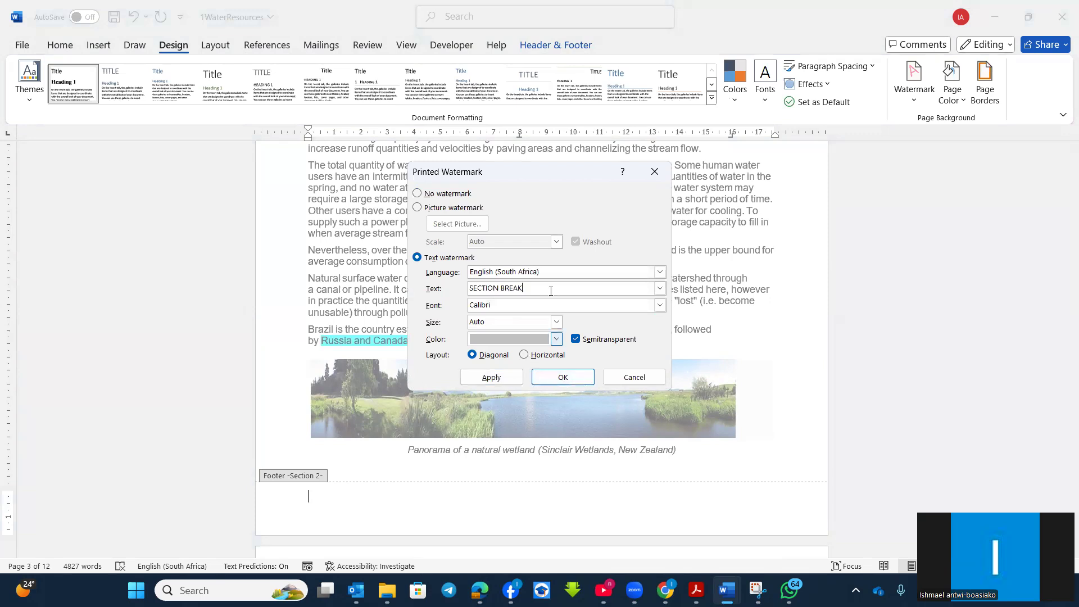
left_click(492, 377)
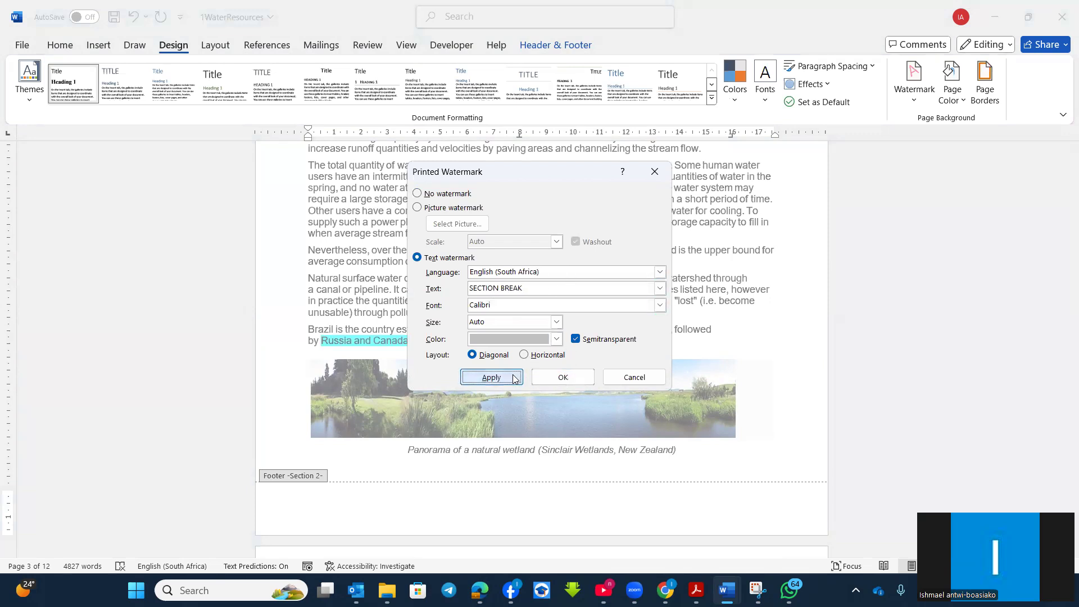
left_click(632, 377)
Step: Examine the pages of all three sections to see where the SECTION BREAK watermark appears
scroll(485, 328, "up", 5)
scroll(485, 328, "up", 15)
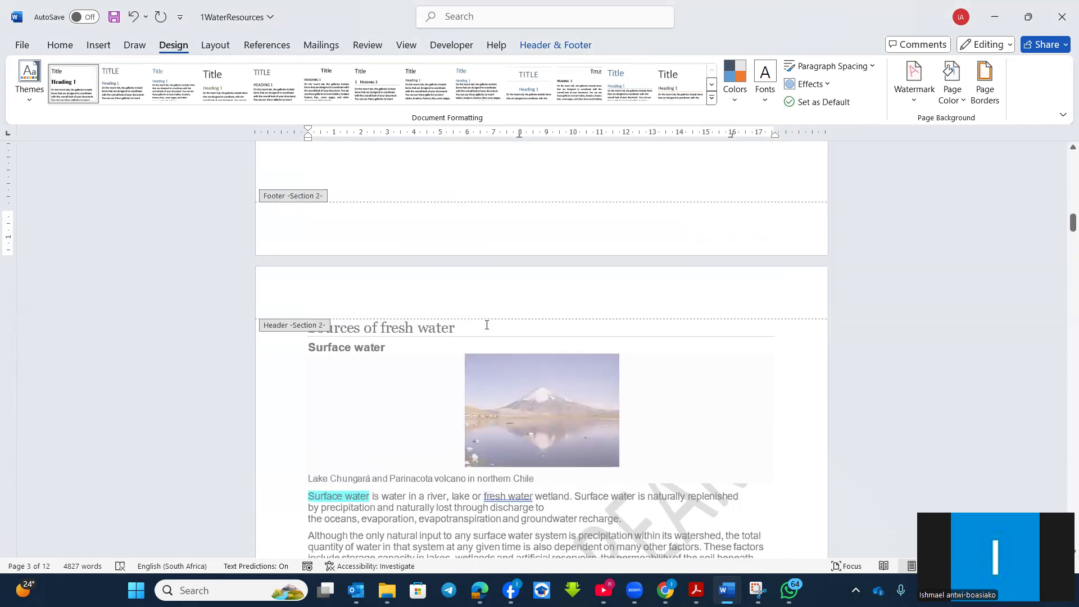
scroll(487, 328, "up", 10)
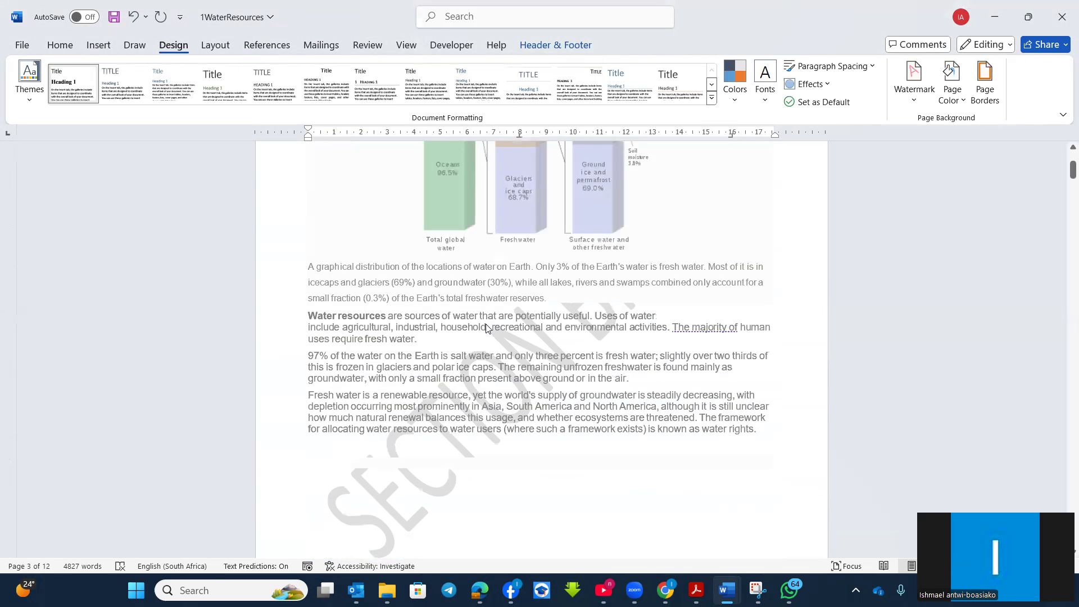
scroll(487, 326, "down", 7)
scroll(486, 325, "up", 5)
scroll(487, 326, "down", 20)
scroll(487, 329, "down", 10)
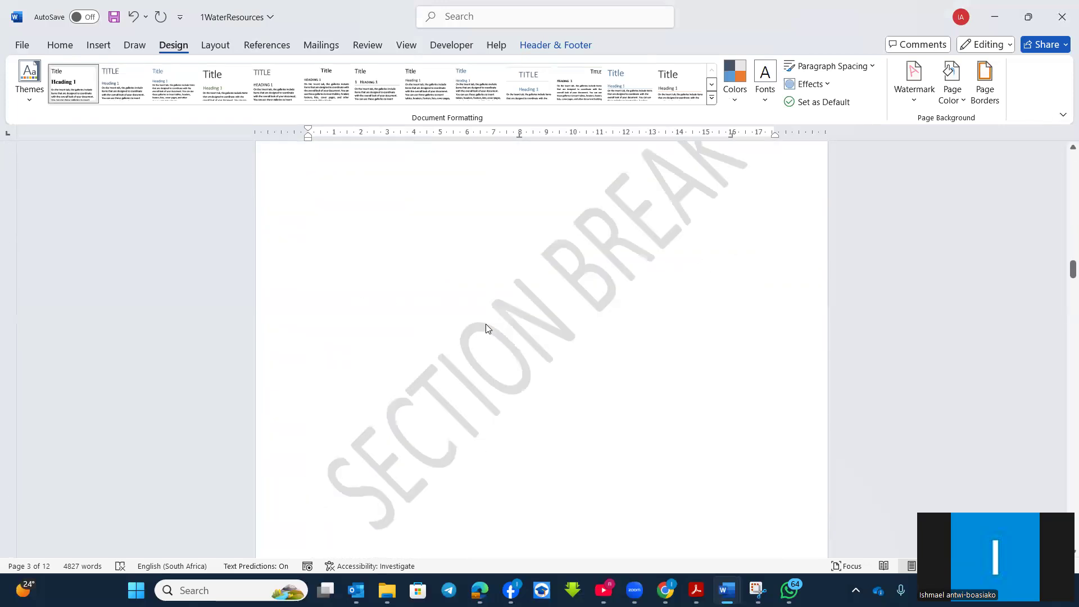
scroll(487, 329, "down", 5)
scroll(486, 326, "up", 20)
scroll(486, 326, "up", 20)
scroll(487, 329, "up", 15)
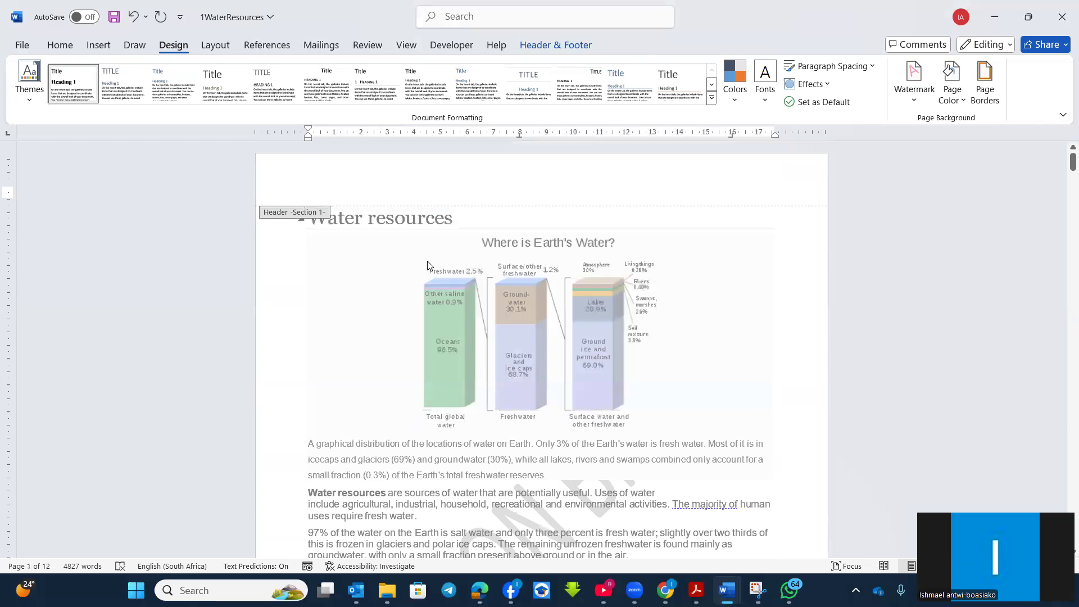
scroll(393, 421, "down", 7)
scroll(366, 449, "up", 4)
scroll(398, 439, "up", 3)
scroll(398, 439, "down", 4)
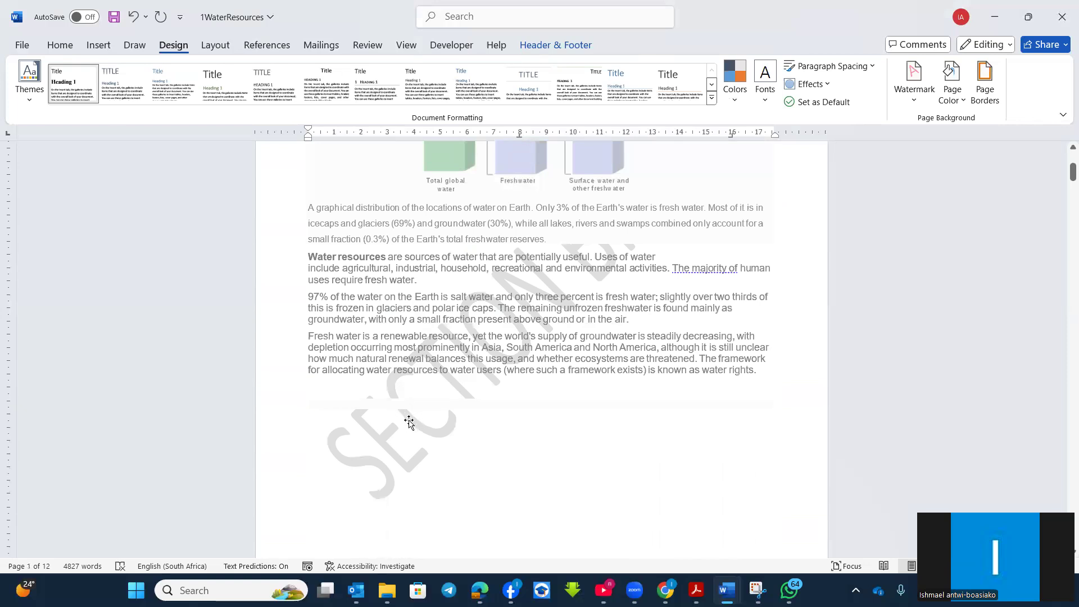
scroll(415, 423, "up", 5)
scroll(411, 423, "down", 8)
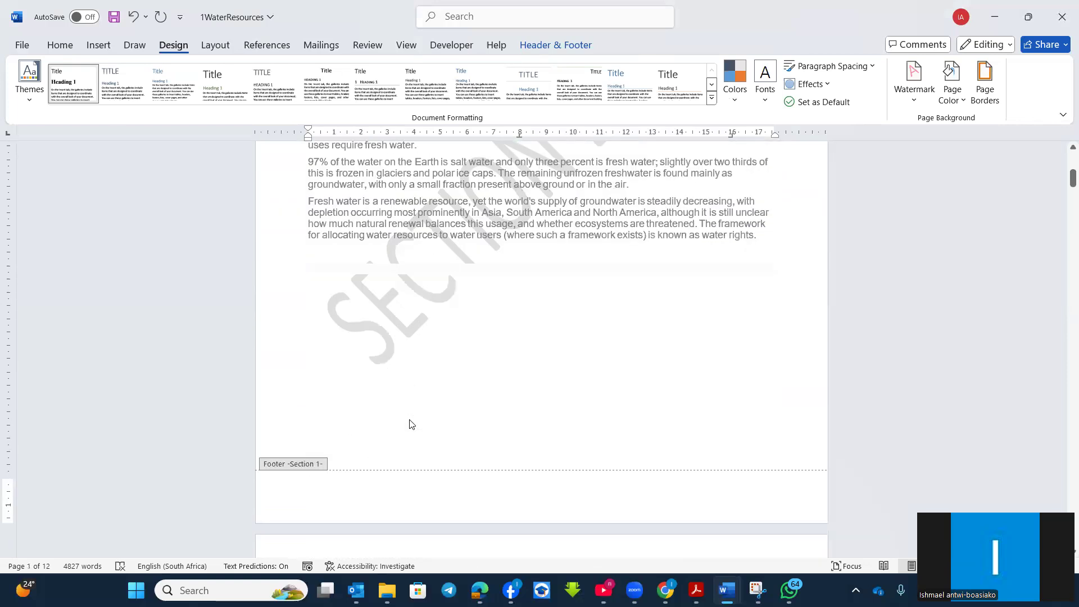
Step: Delete the SECTION BREAK watermark from the section 1 page
left_click(412, 329)
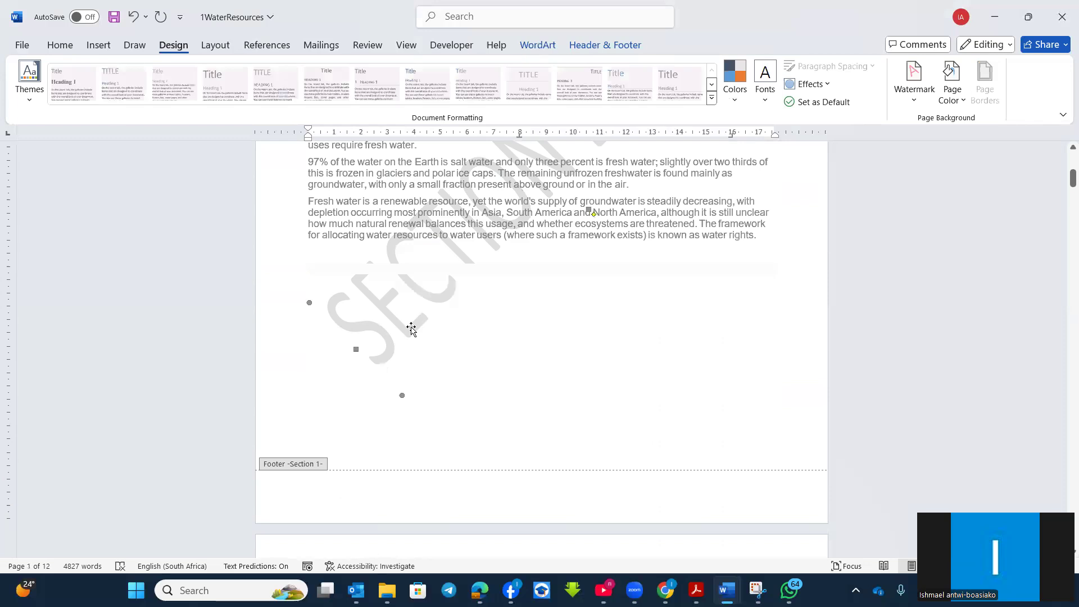
scroll(410, 276, "up", 3)
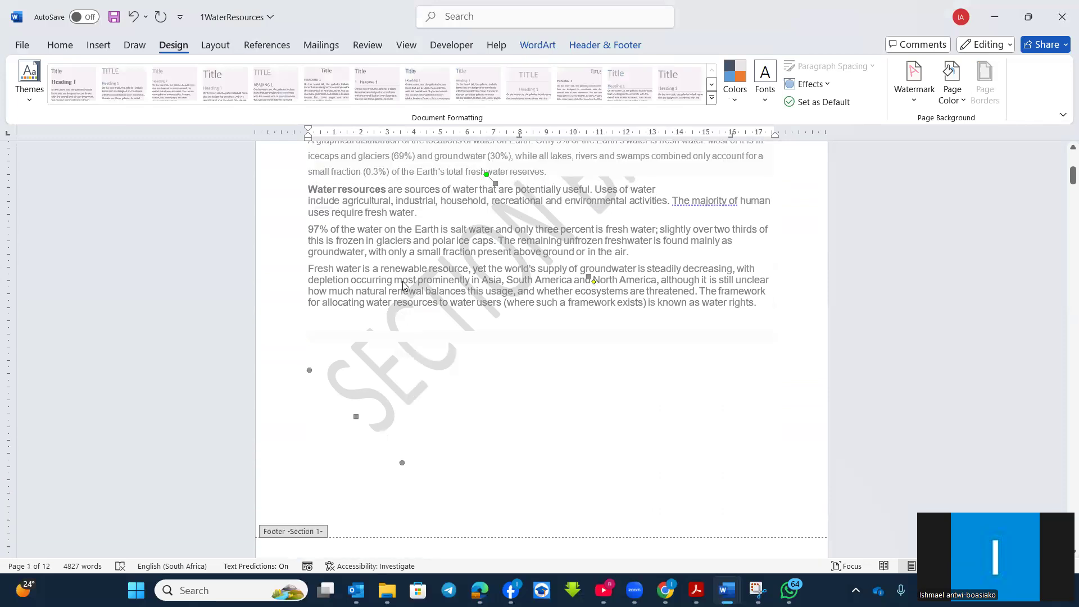
key("Delete")
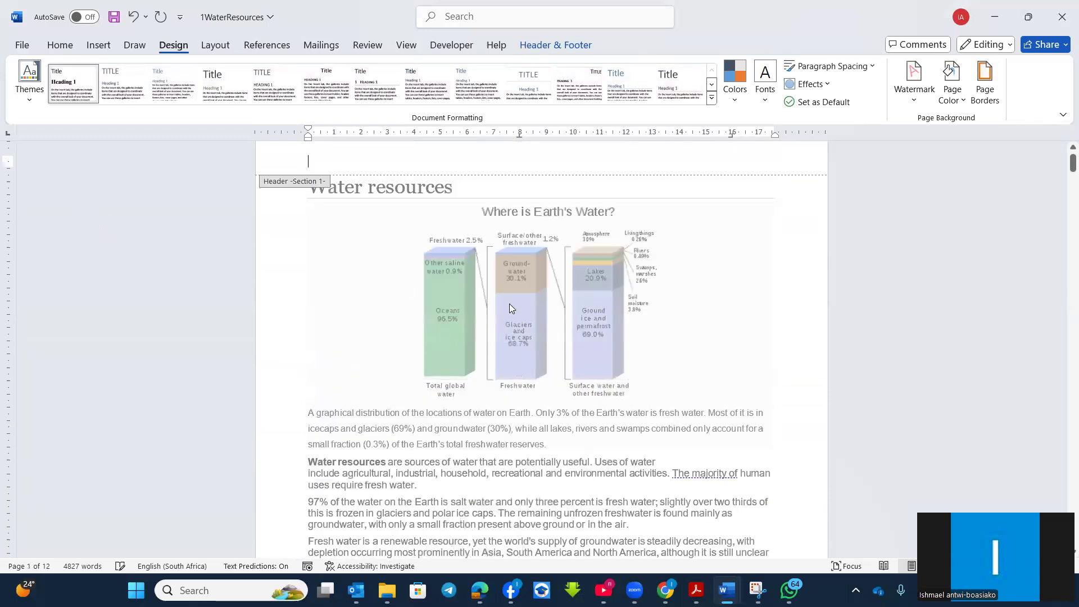
Step: Compare the first page with the section 2 and section 3 pages to check which ones carry the watermark
scroll(544, 313, "up", 1)
scroll(544, 313, "down", 9)
scroll(544, 317, "down", 5)
scroll(543, 317, "up", 20)
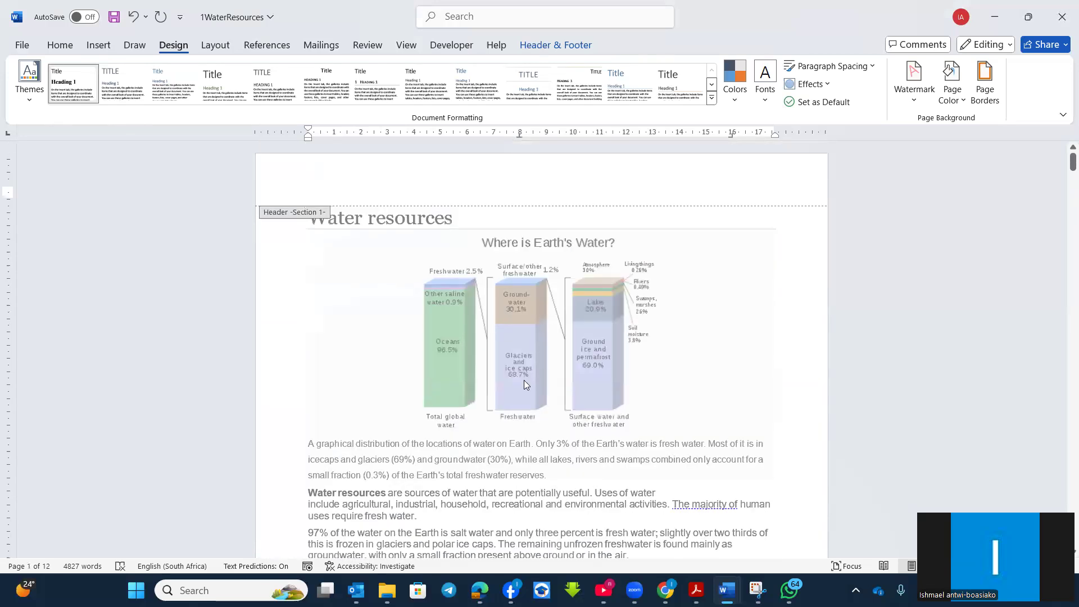
scroll(526, 379, "down", 15)
scroll(525, 385, "down", 4)
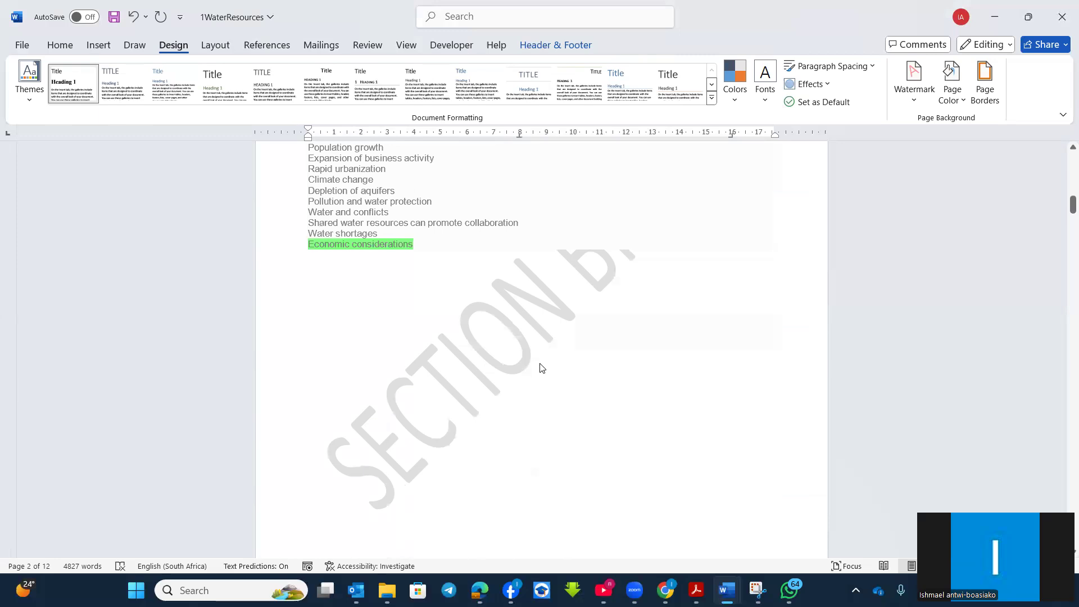
scroll(492, 323, "down", 4)
scroll(493, 330, "down", 10)
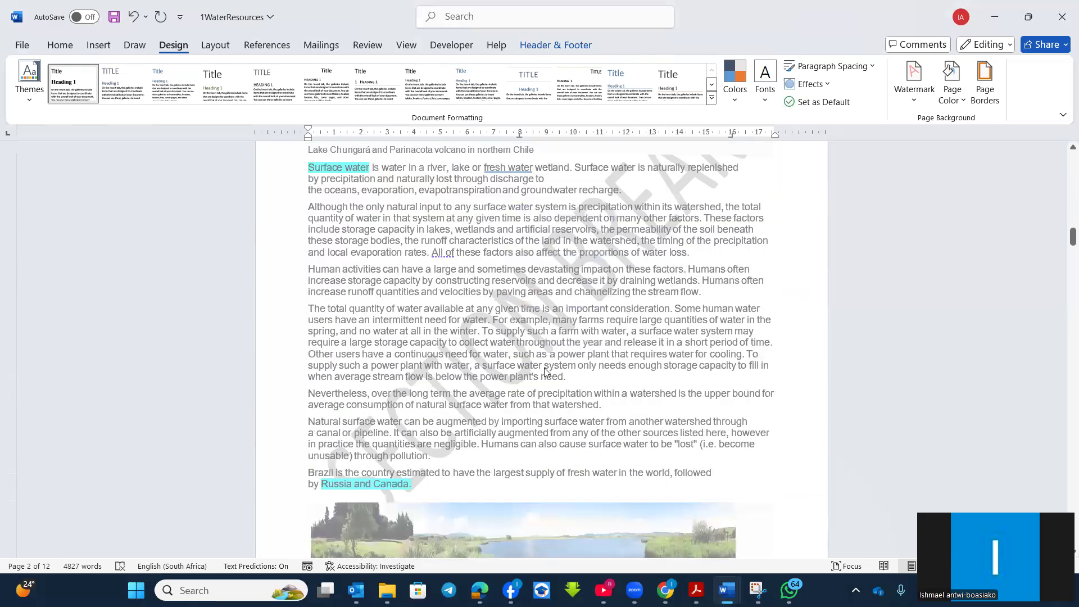
scroll(536, 317, "down", 3)
scroll(536, 317, "down", 5)
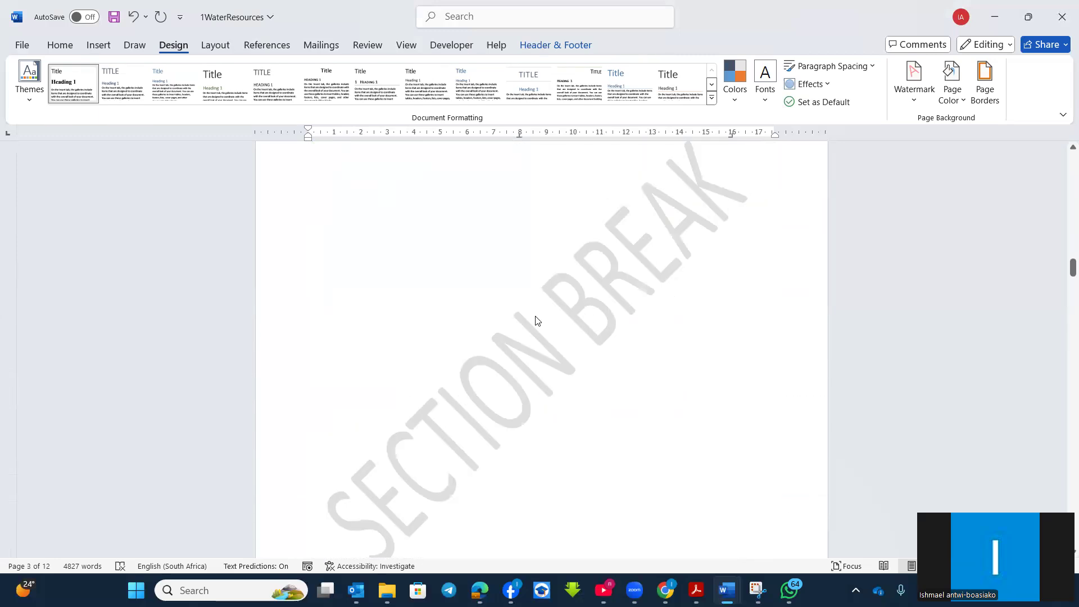
Step: Delete the SECTION BREAK watermark from the section 3 page
left_click(519, 363)
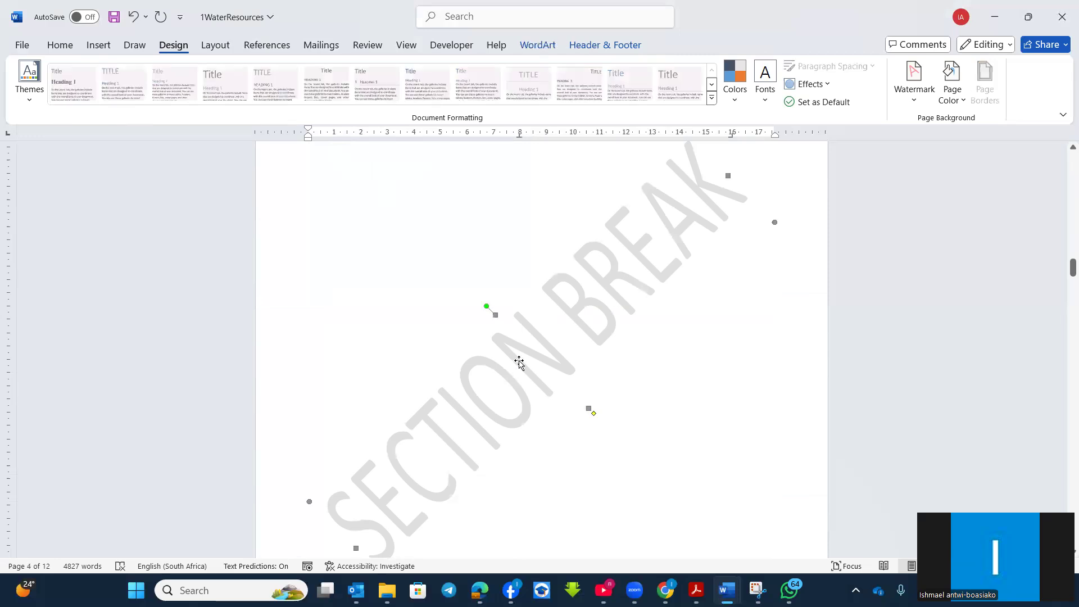
key("Delete")
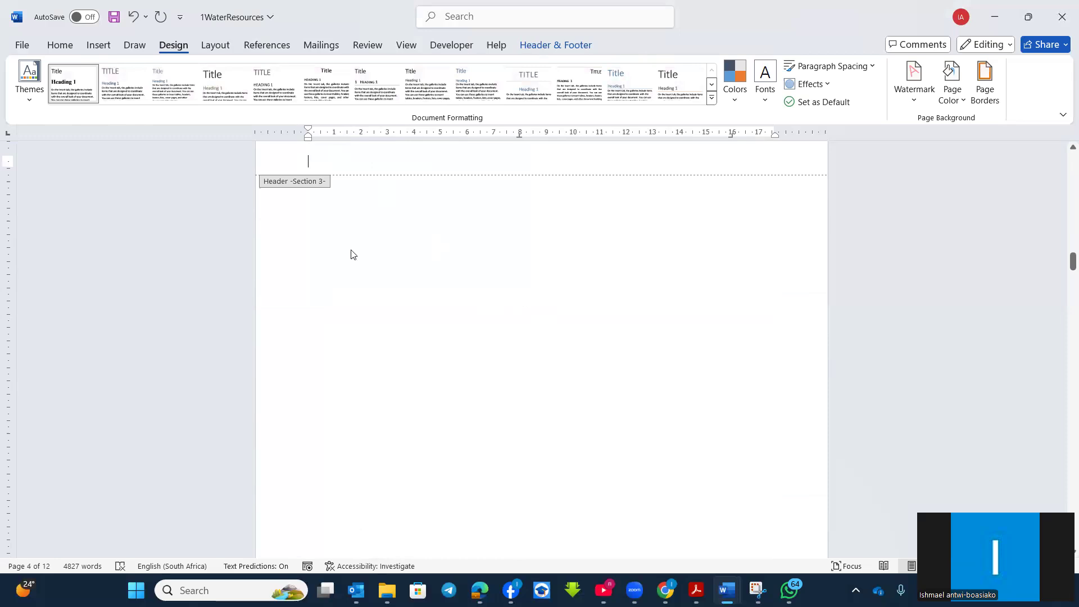
Step: Examine the section 3 pages and compare them with the section 2 pages to check where the SECTION BREAK watermark appears
scroll(427, 356, "down", 9)
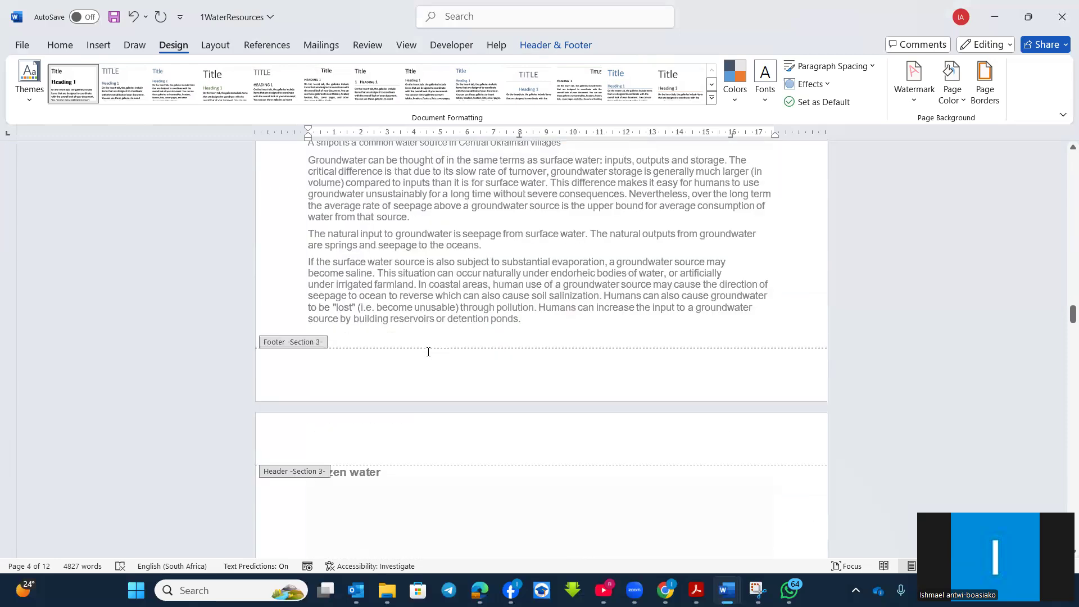
scroll(428, 353, "down", 5)
scroll(427, 355, "down", 10)
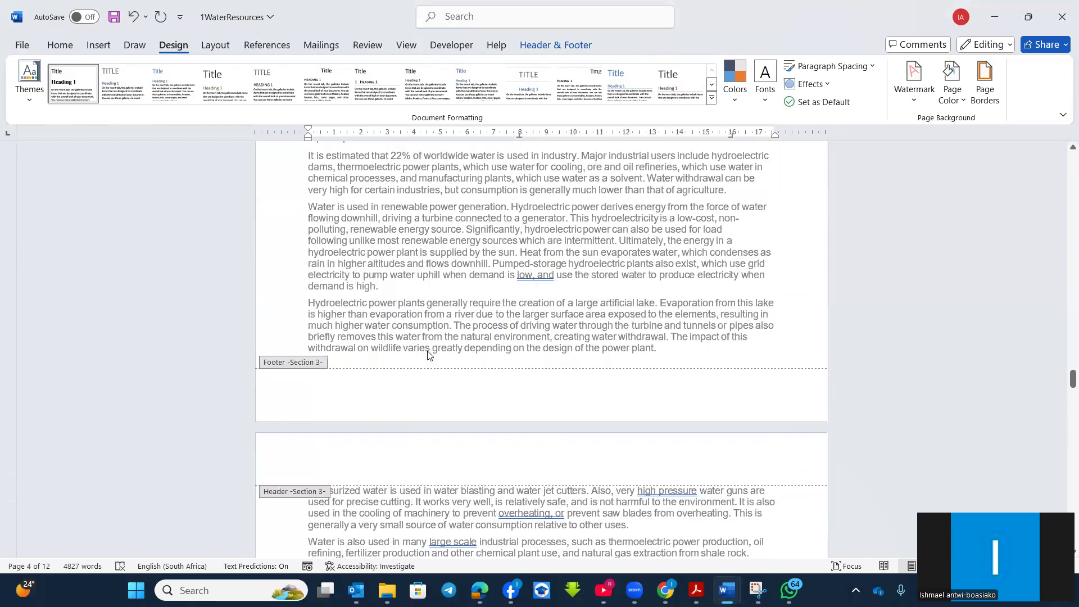
scroll(427, 355, "down", 15)
scroll(428, 351, "down", 15)
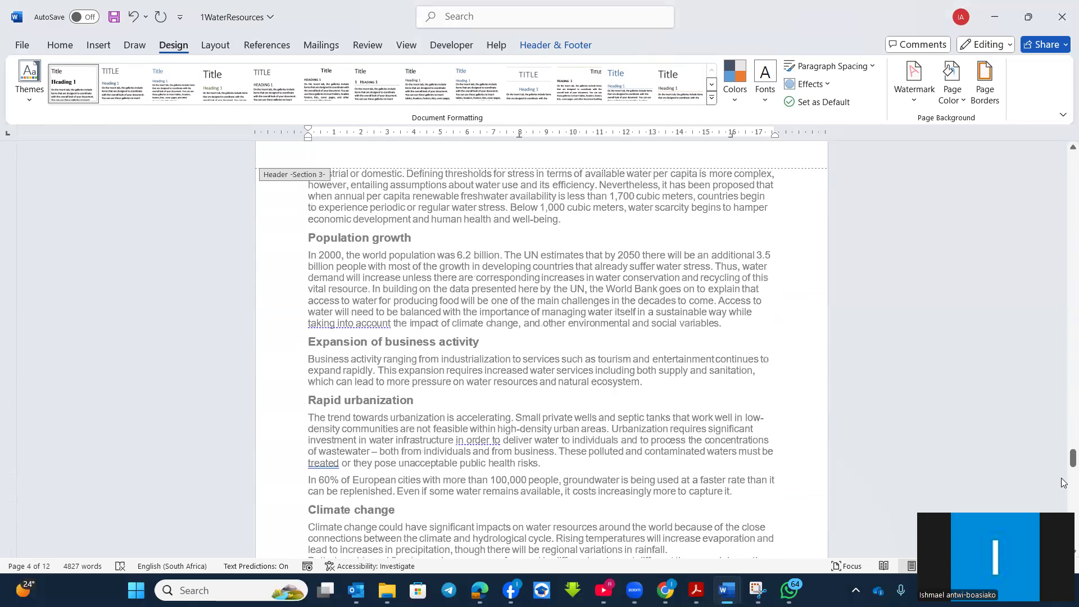
left_click_drag(1064, 461, 1064, 240)
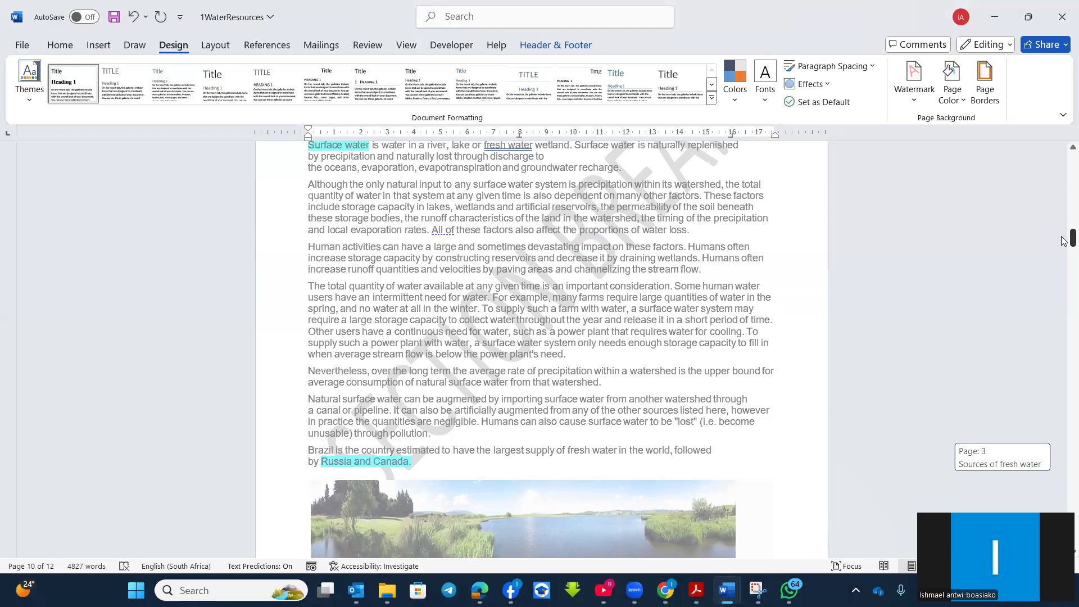
left_click_drag(1062, 237, 755, 320)
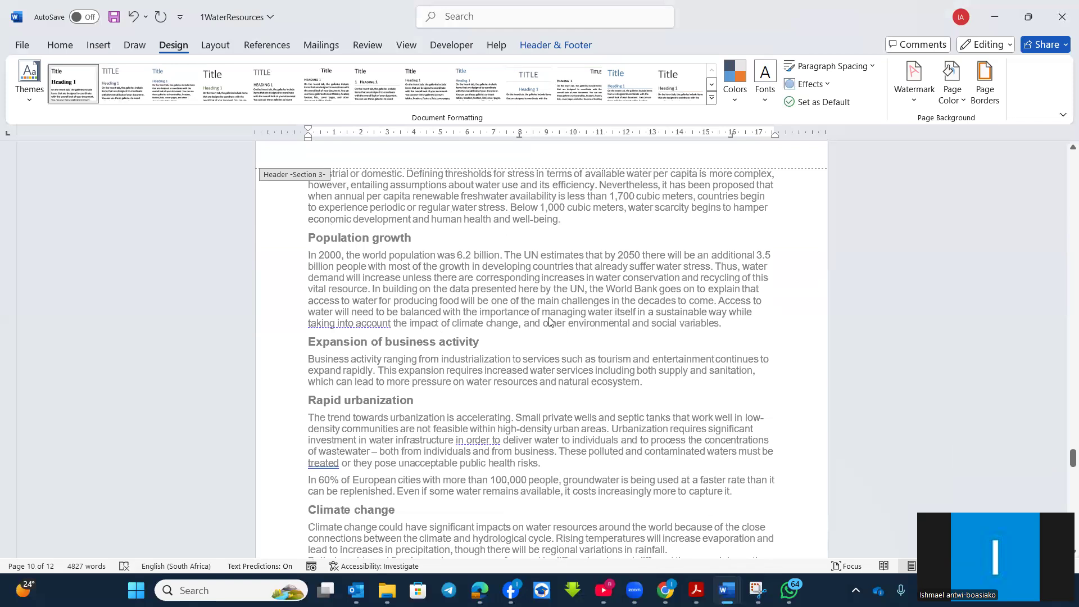
scroll(548, 322, "down", 10)
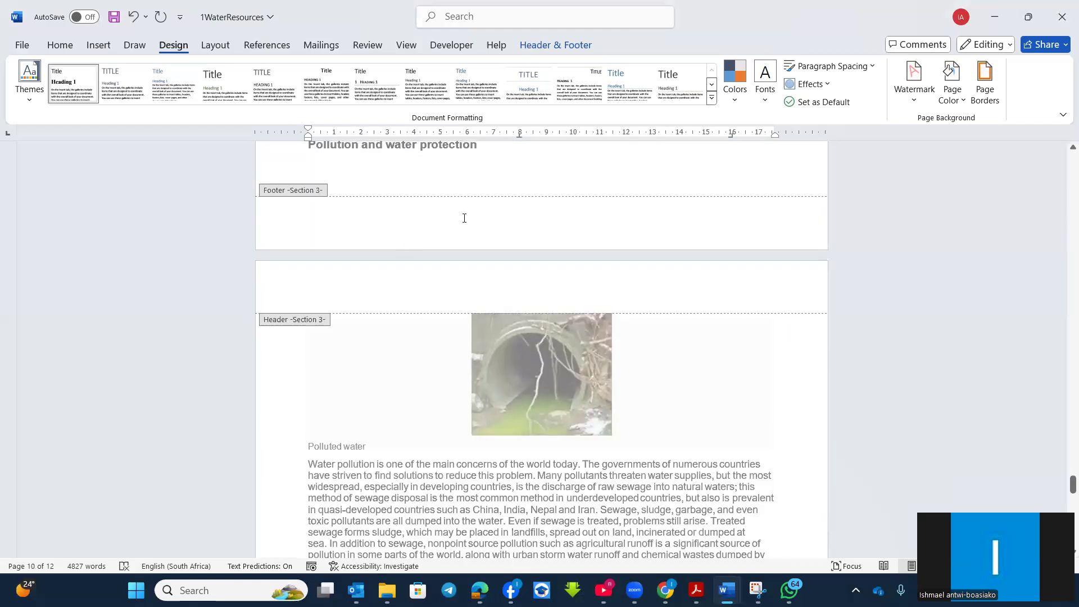
scroll(464, 218, "up", 10)
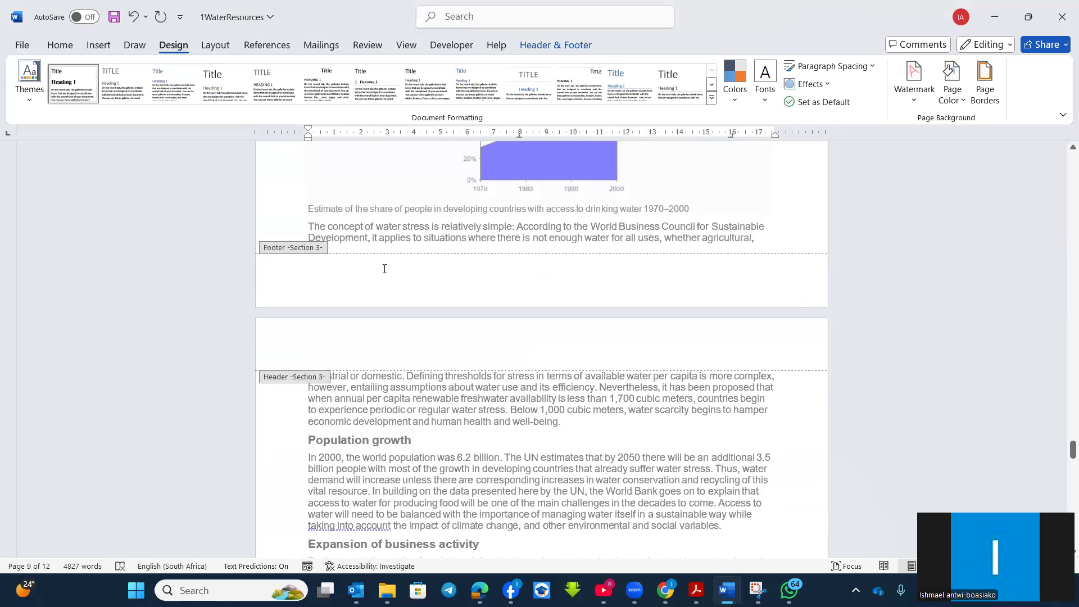
scroll(385, 269, "up", 15)
scroll(384, 274, "up", 15)
scroll(384, 271, "up", 15)
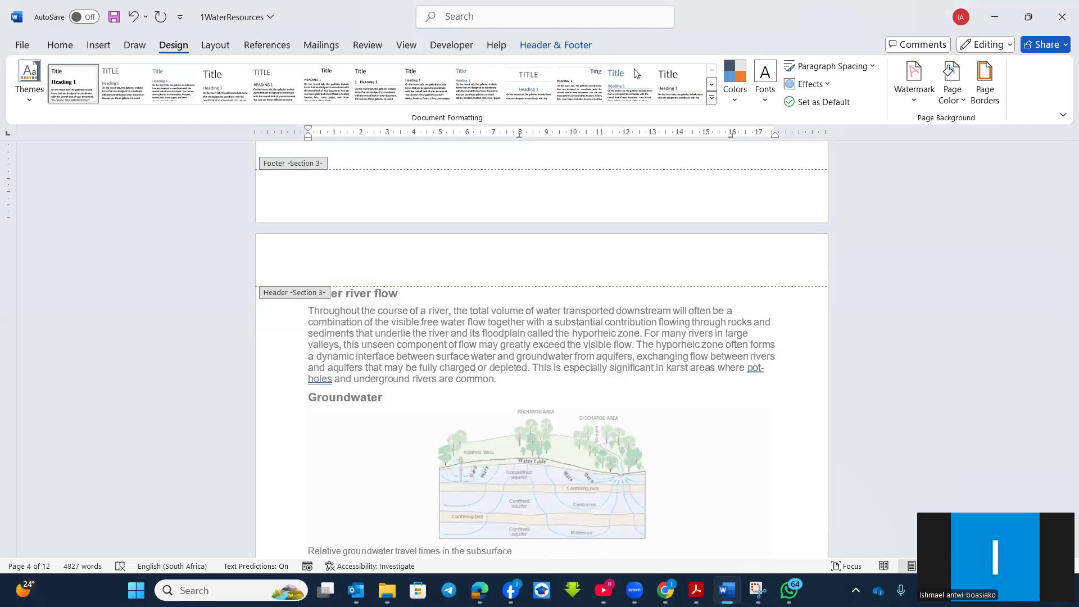
Step: Close header and footer editing to return to the document body
left_click(564, 48)
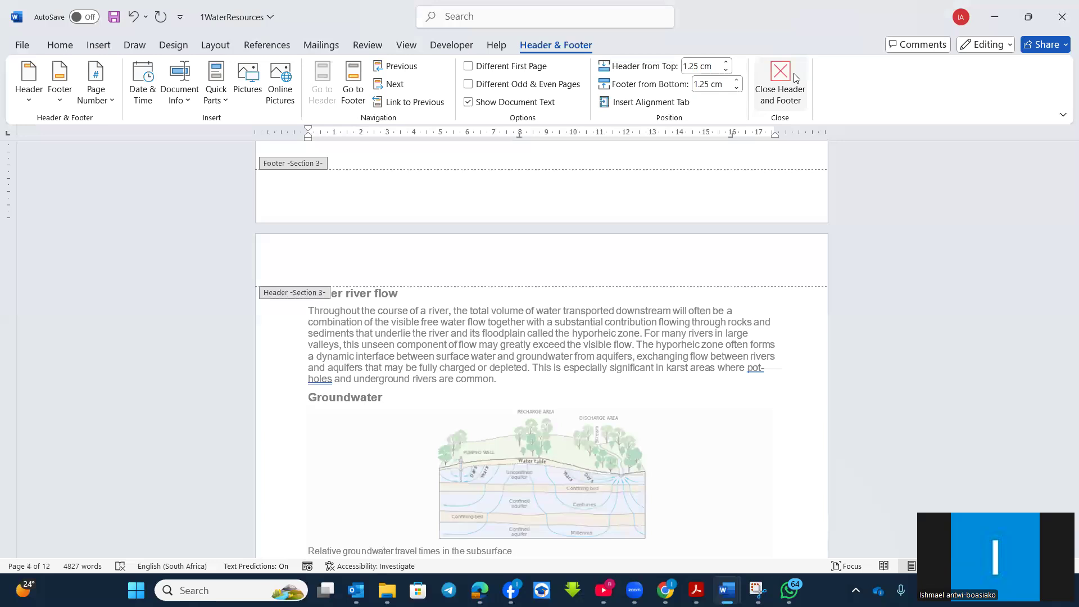
left_click(780, 79)
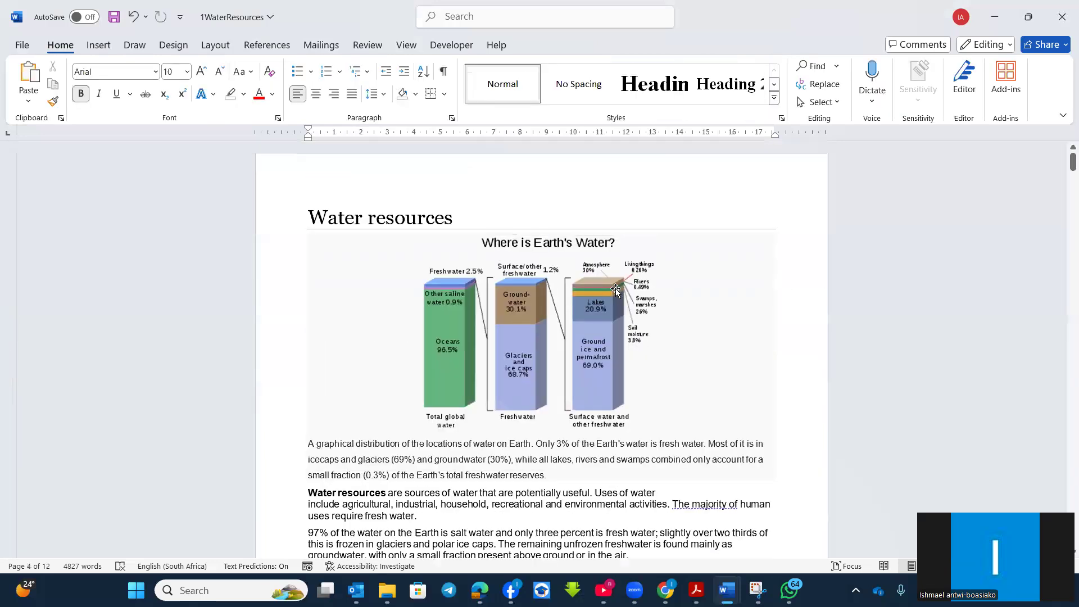
Step: Enable different odd and even pages and insert an Accent Bar 1 page number at the bottom of the section 1 odd page
scroll(616, 289, "down", 10)
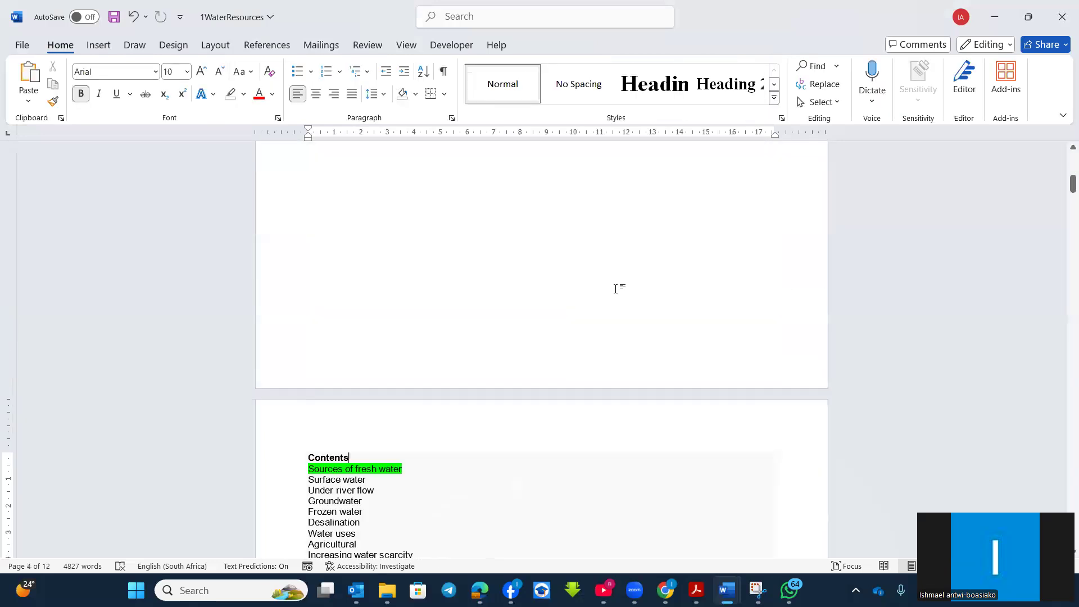
double_click(531, 238)
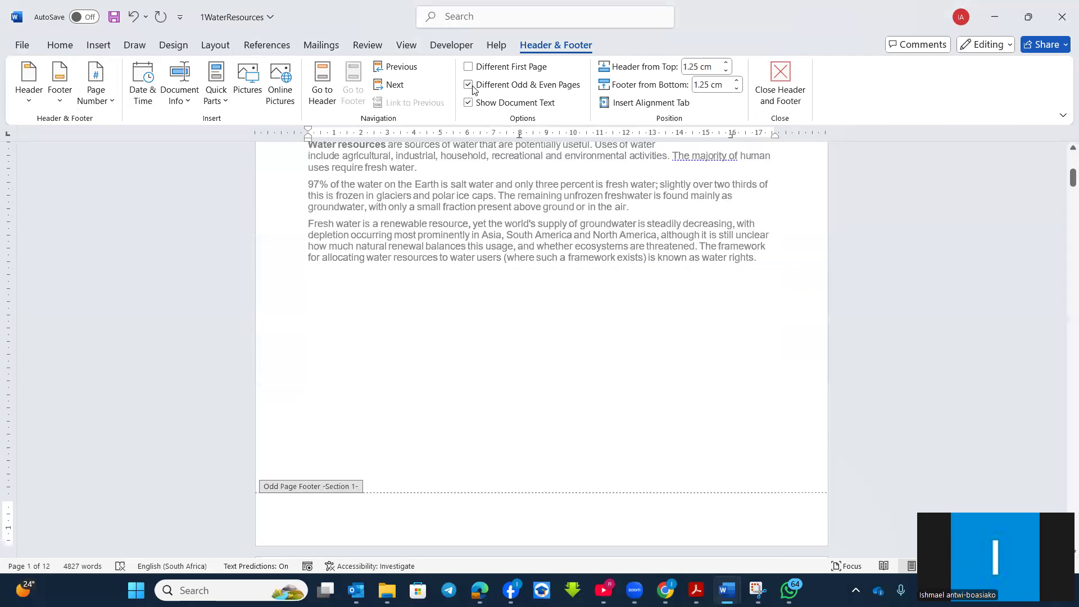
left_click(95, 90)
mouse_move(154, 143)
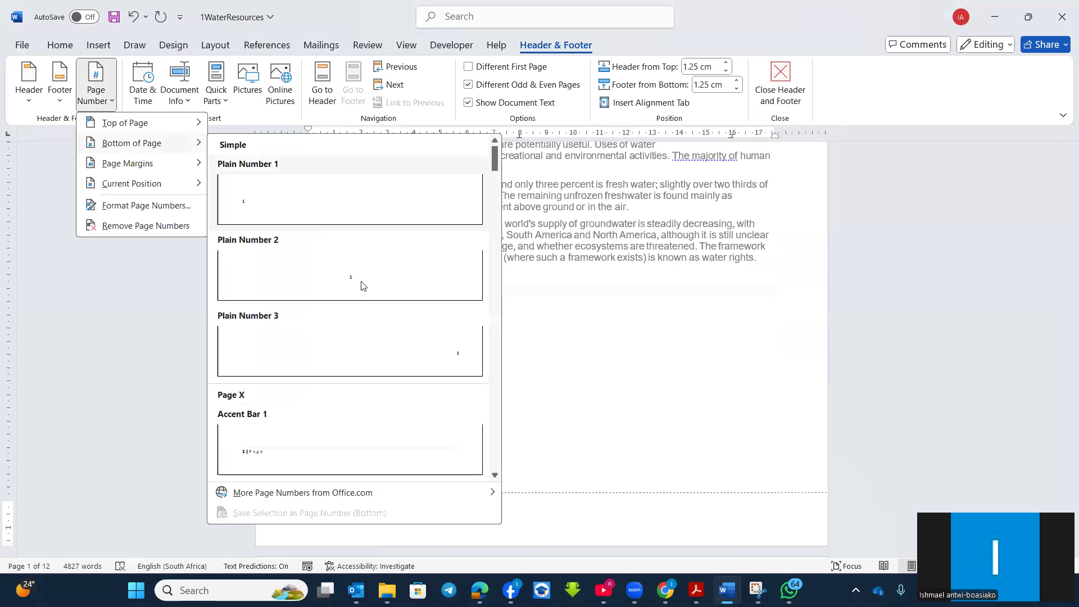
left_click(295, 451)
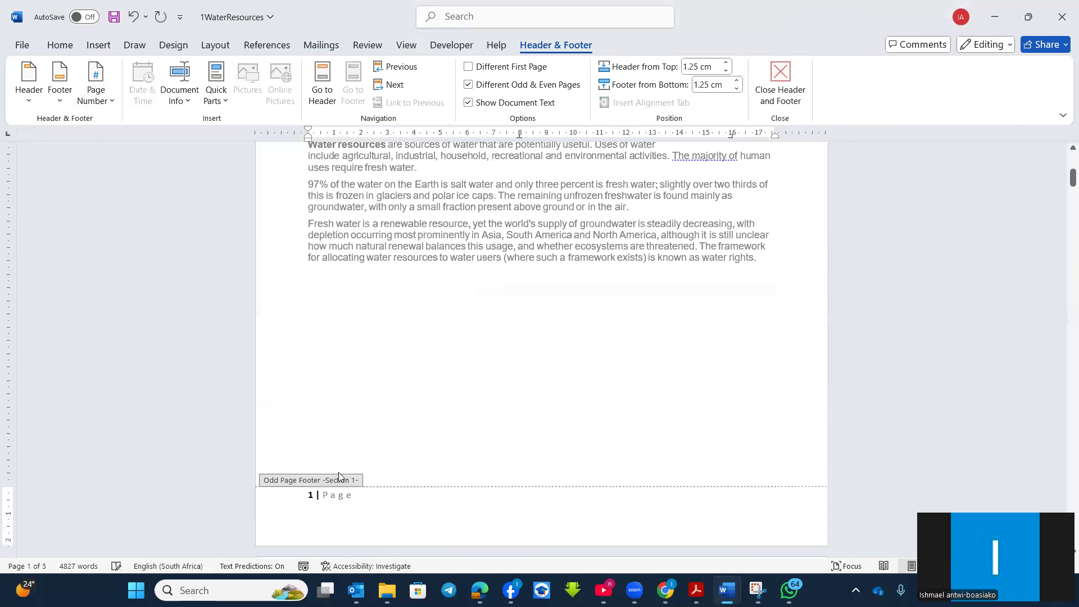
Step: Insert a Plain Number 2 page number at the bottom of the page in the section 2 even page footer
scroll(342, 508, "down", 15)
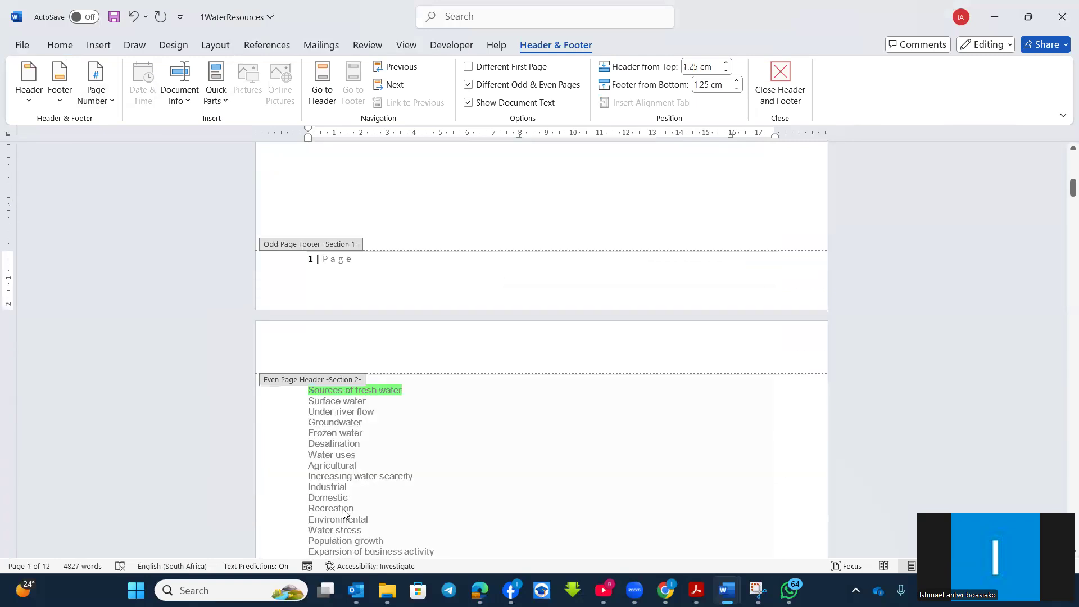
scroll(352, 508, "down", 3)
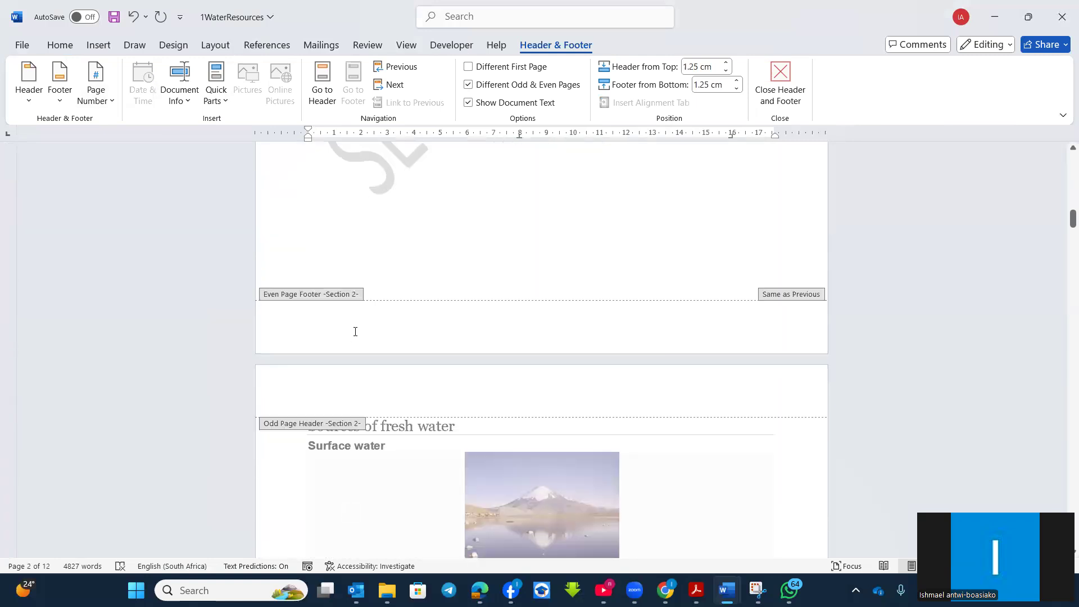
left_click(355, 332)
scroll(354, 334, "up", 15)
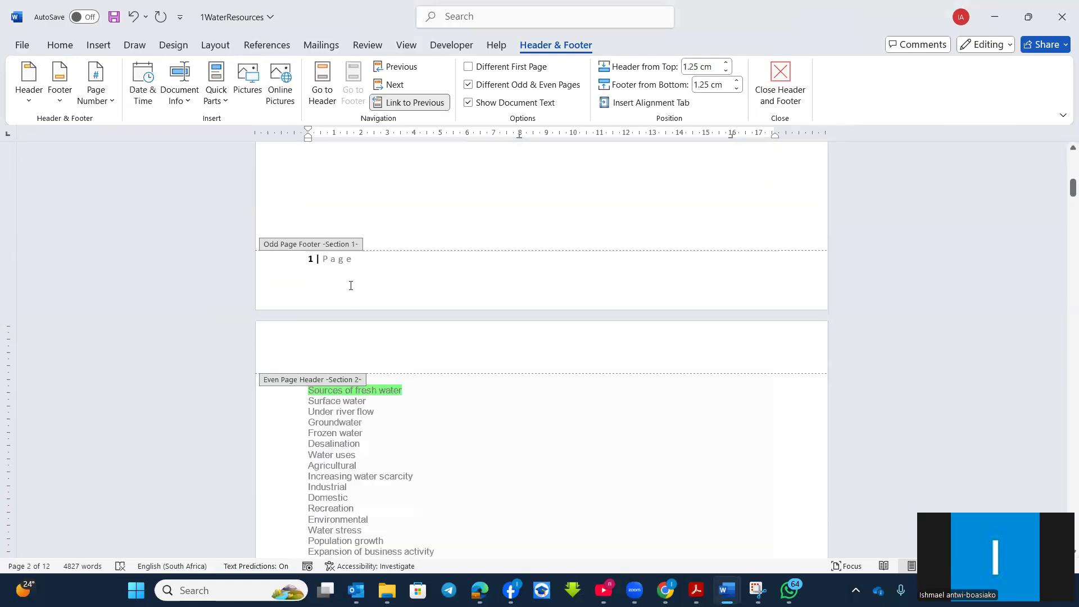
left_click(354, 278)
scroll(356, 283, "down", 13)
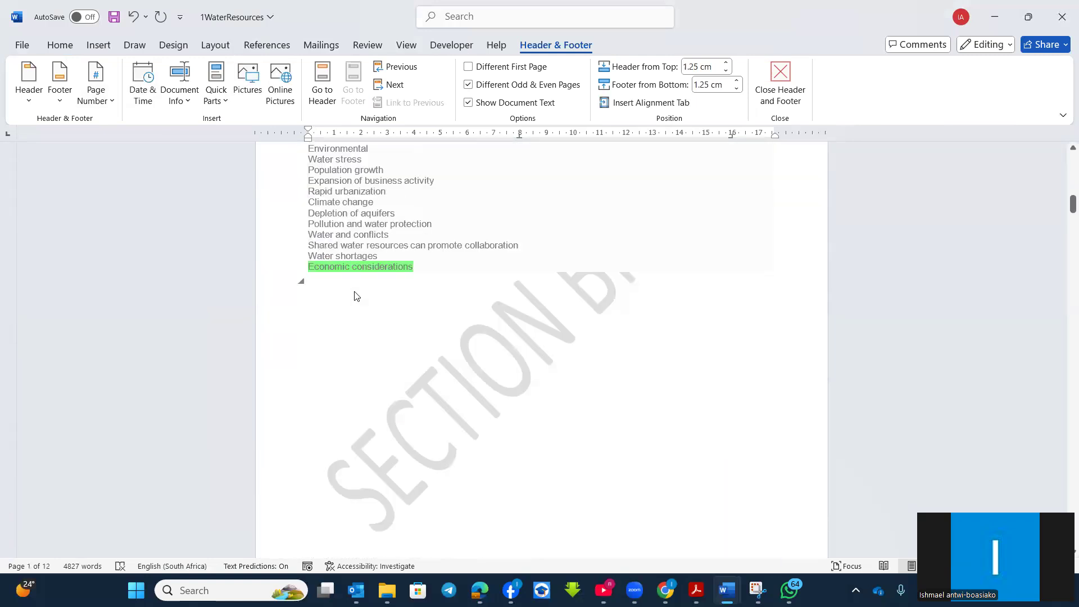
left_click(317, 356)
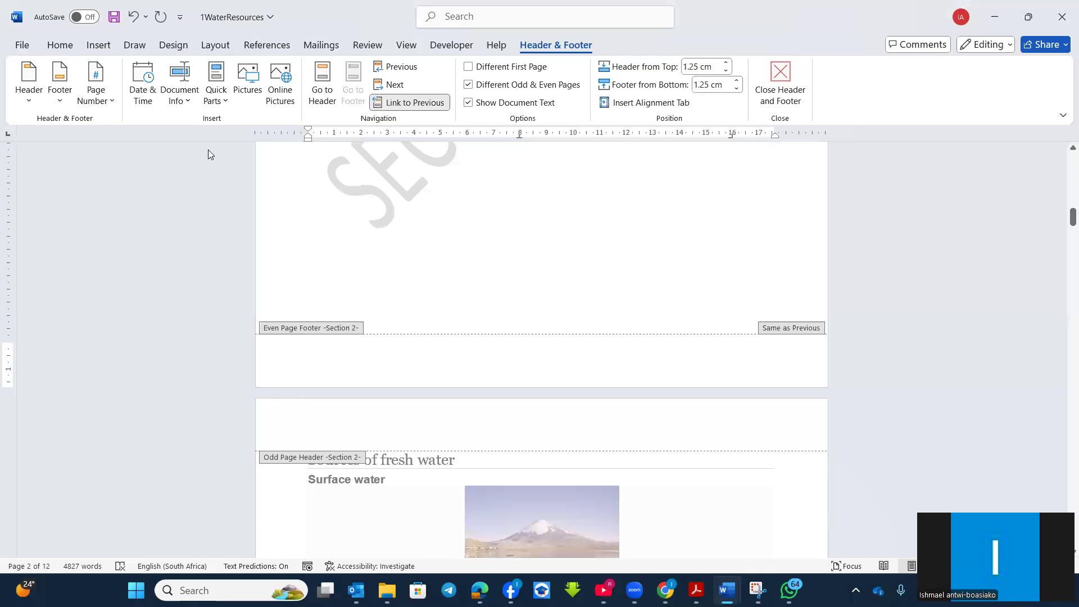
left_click(114, 102)
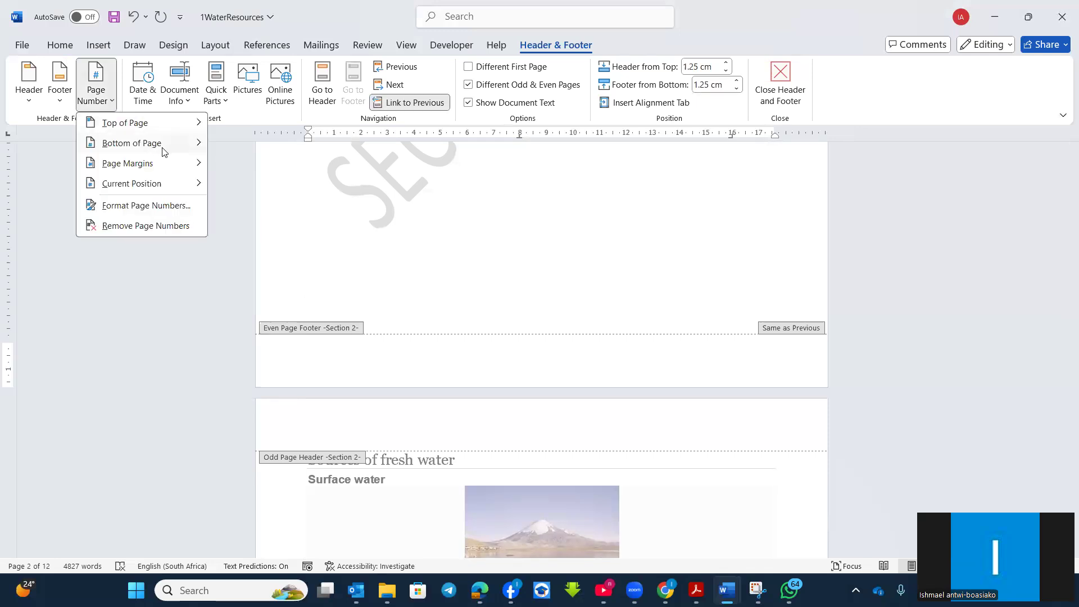
mouse_move(163, 145)
left_click(349, 280)
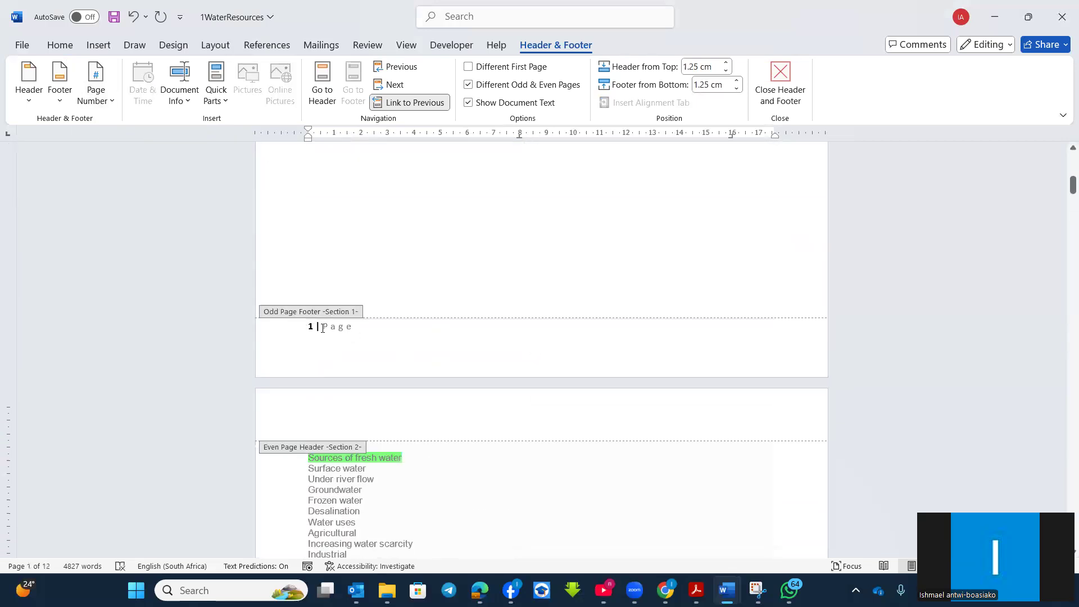
Step: Right-align the page number in the section 2 even page footer
scroll(431, 383, "down", 10)
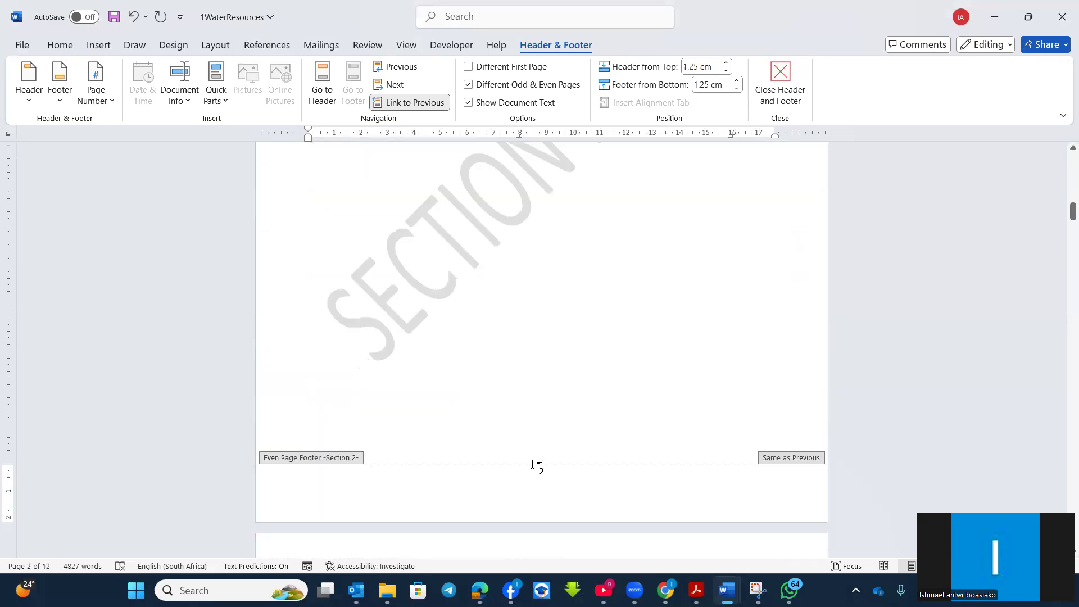
double_click(543, 476)
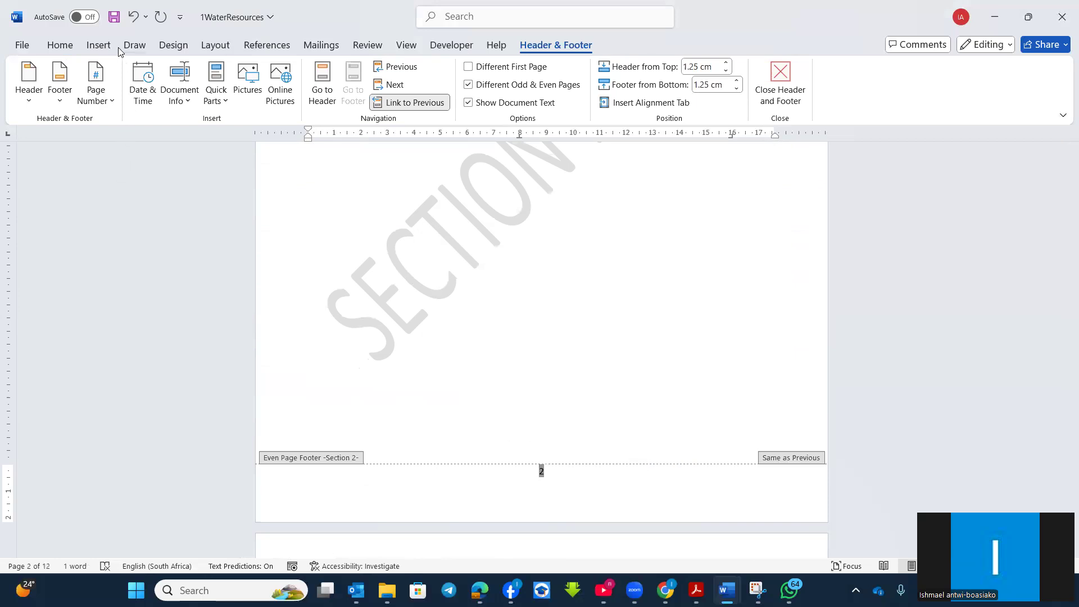
left_click(60, 46)
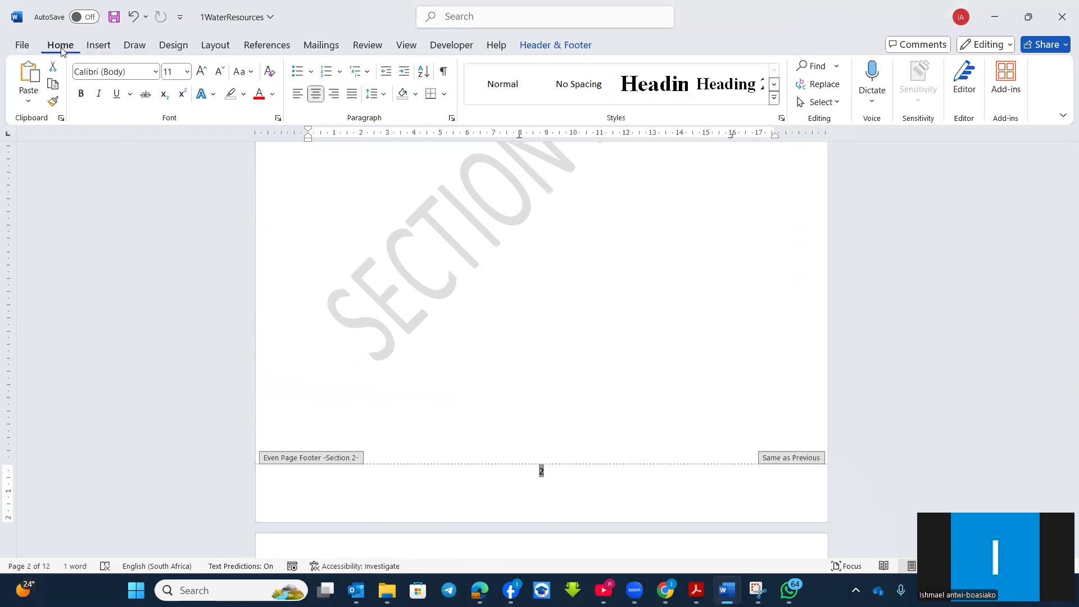
left_click(352, 97)
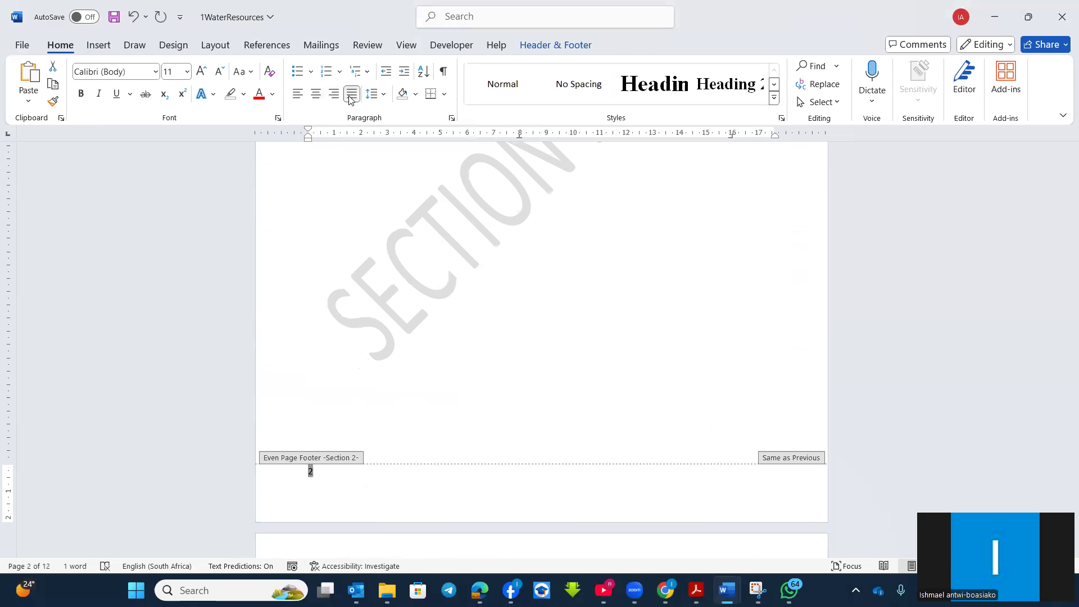
left_click(334, 95)
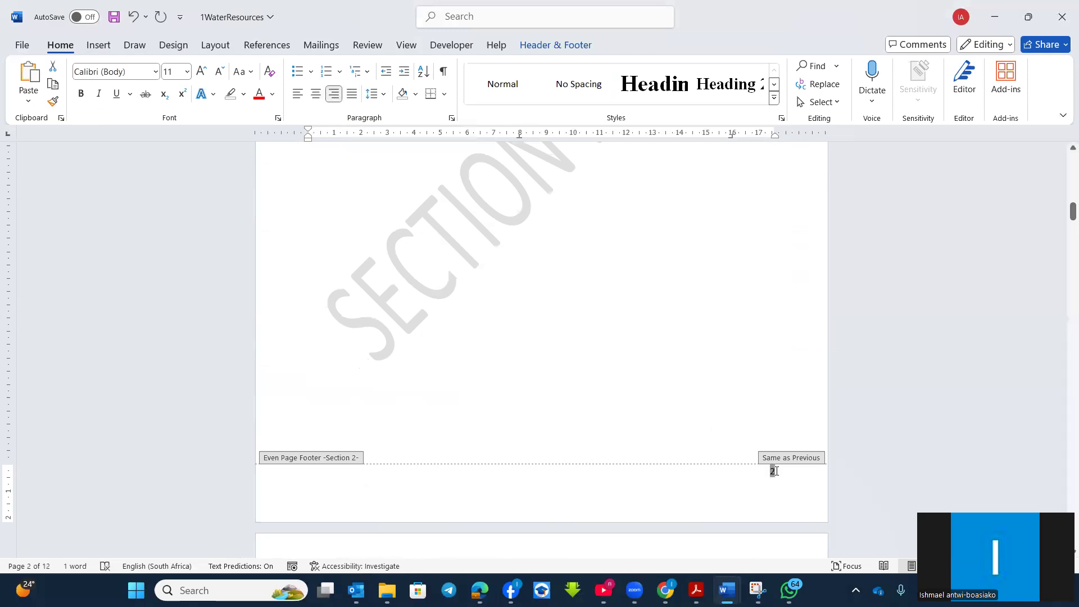
Step: Compare the page number style and alignment in the section 1 odd page footer with the section 2 even page footer
scroll(633, 406, "up", 10)
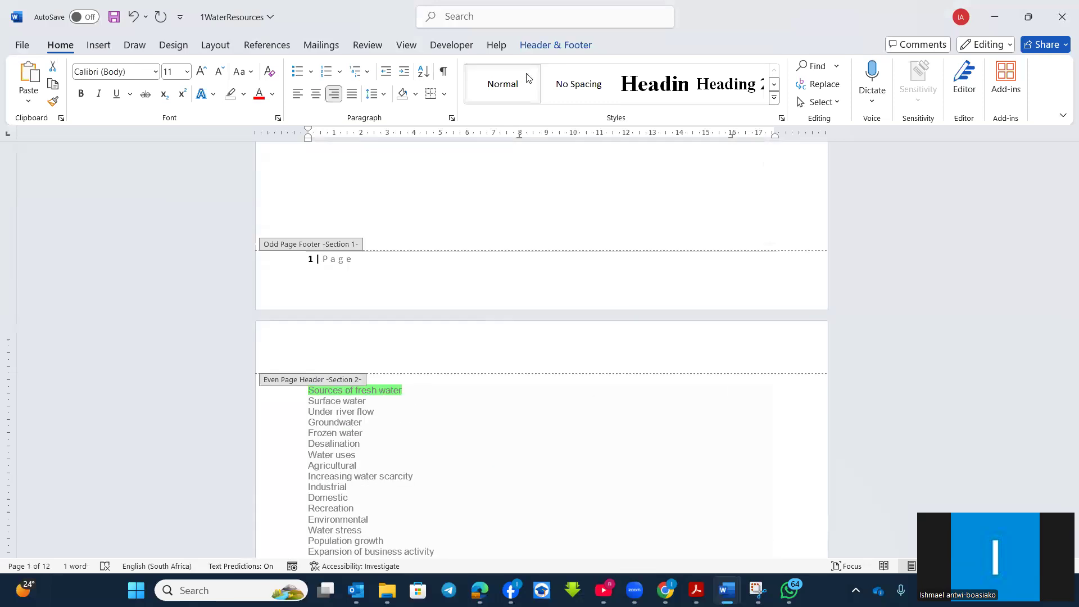
left_click(548, 48)
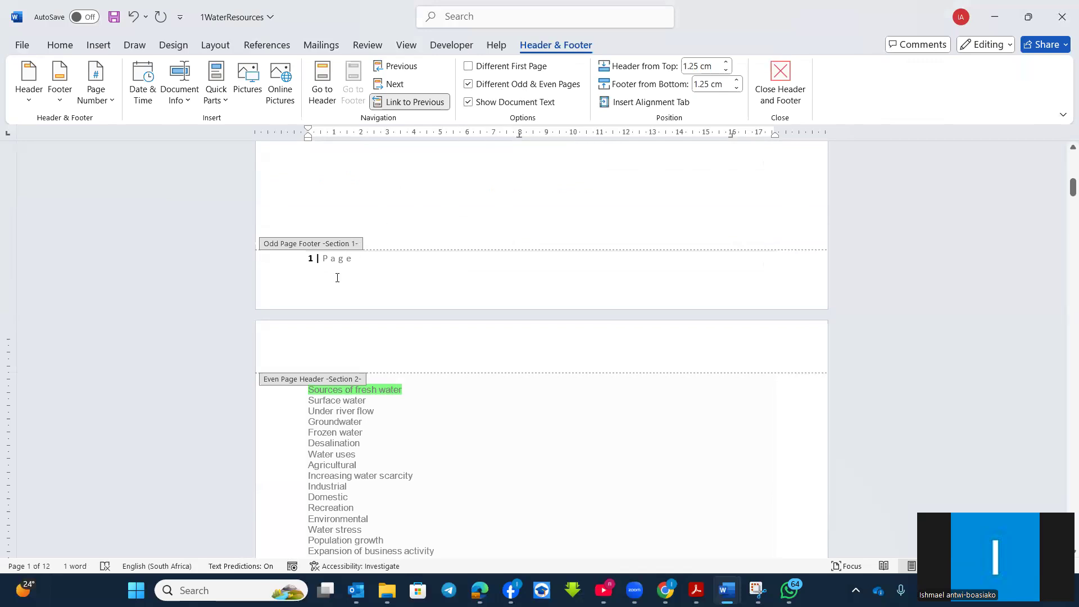
scroll(334, 278, "down", 15)
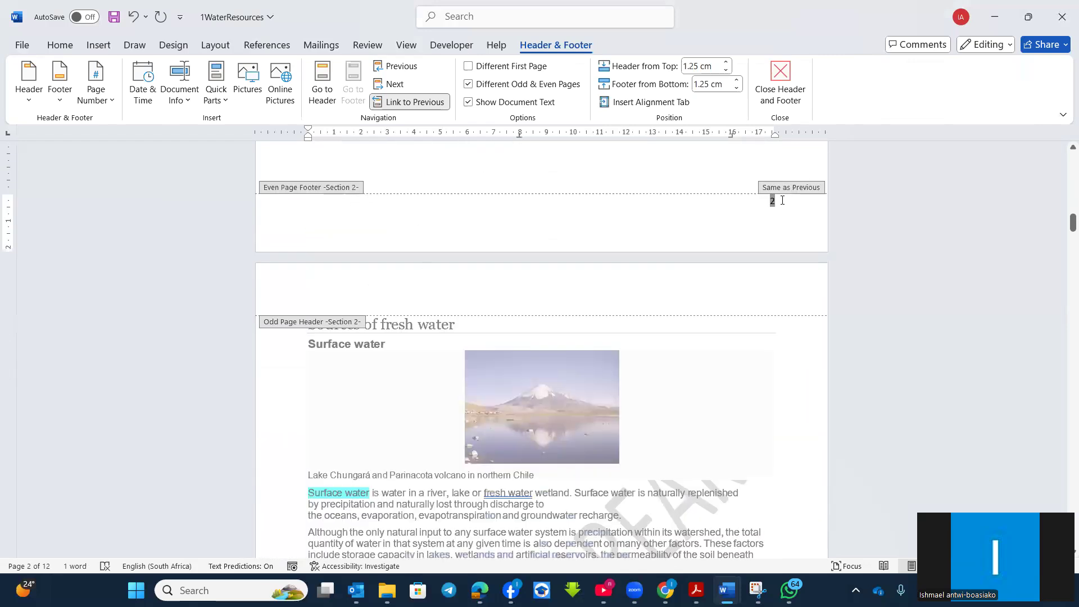
left_click(782, 200)
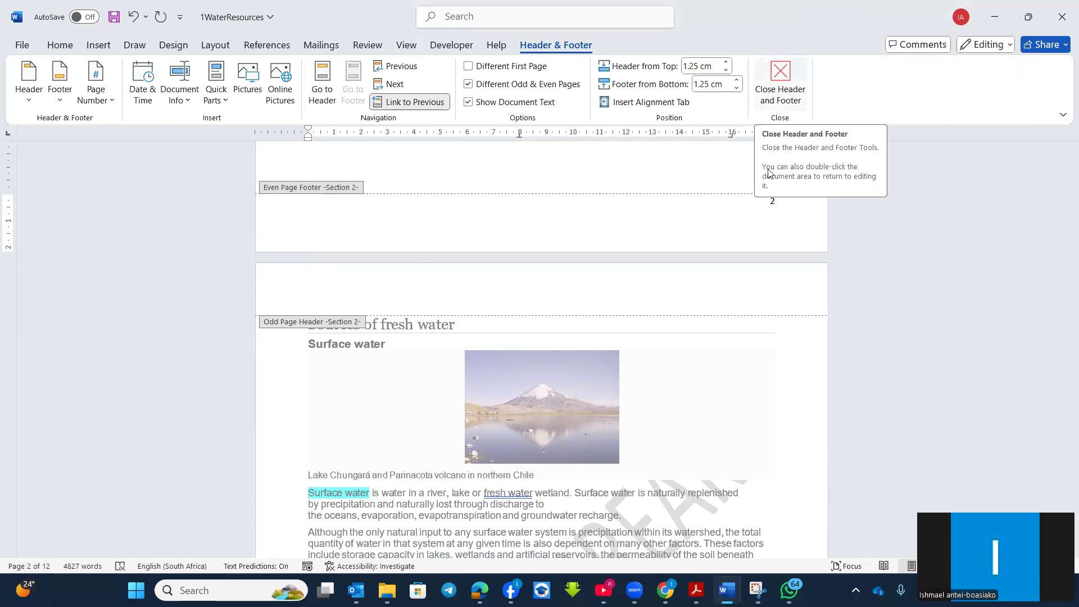
scroll(513, 304, "up", 5)
scroll(513, 304, "up", 15)
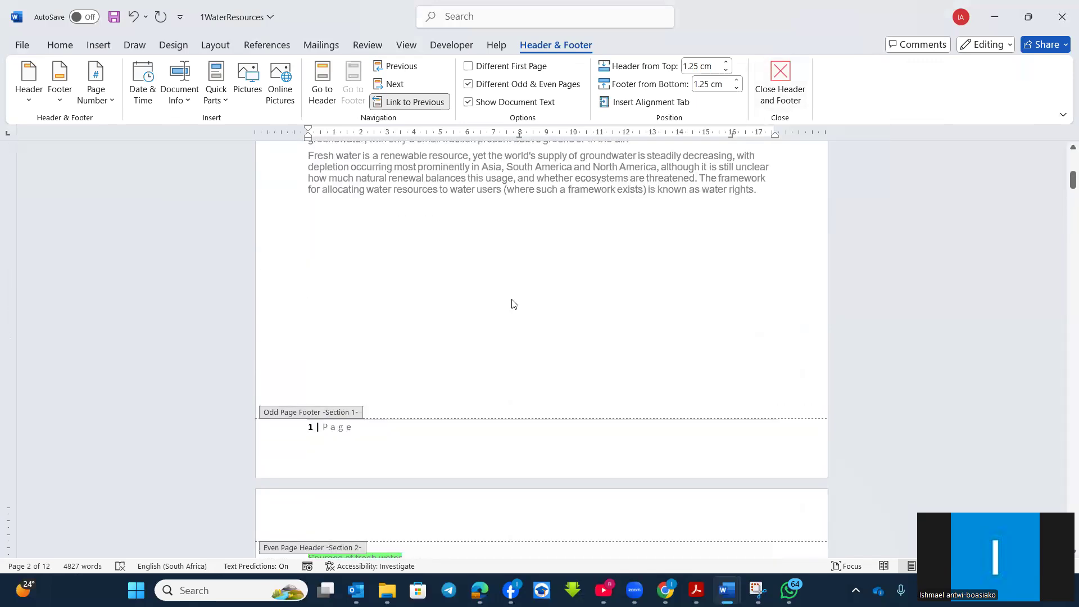
scroll(511, 299, "down", 9)
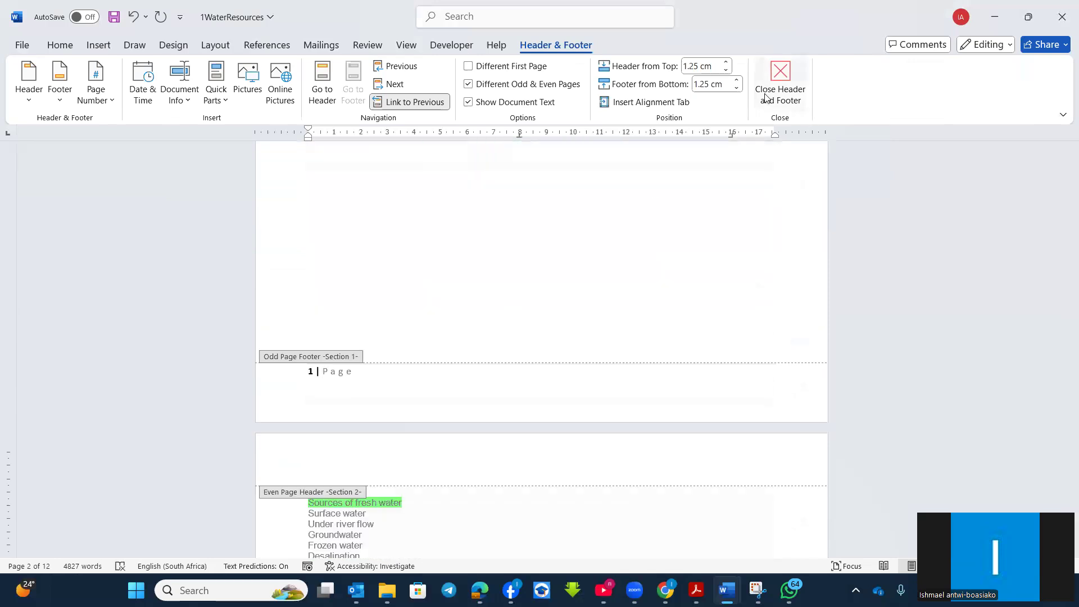
Step: Close the 1WaterResources document
left_click(1062, 18)
left_click(594, 482)
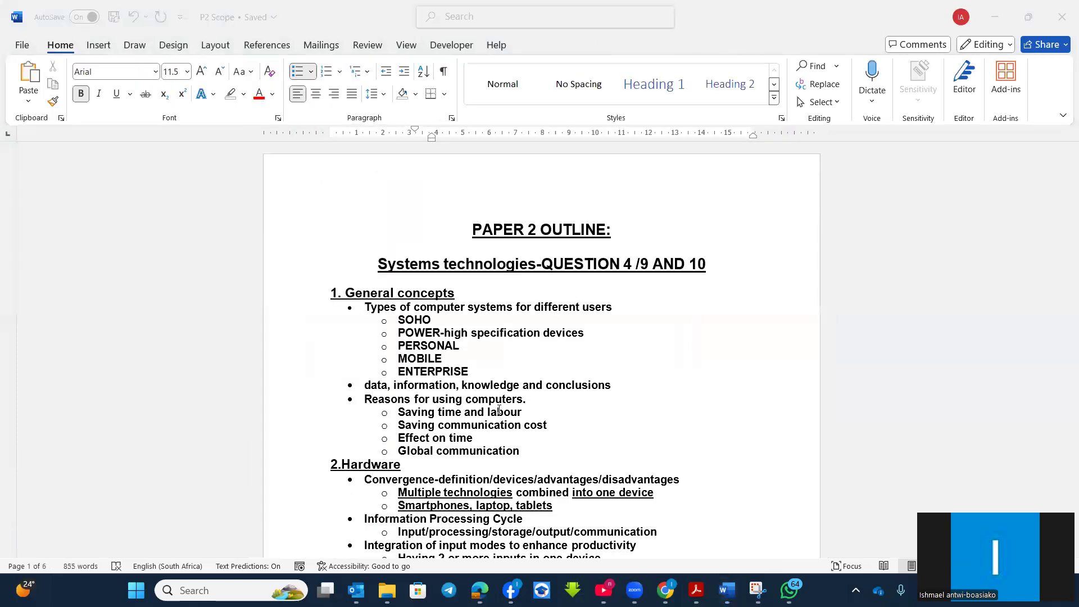
Step: Open the 1_ParentLetter document from the MS Word files folder and look through its pages
left_click(388, 590)
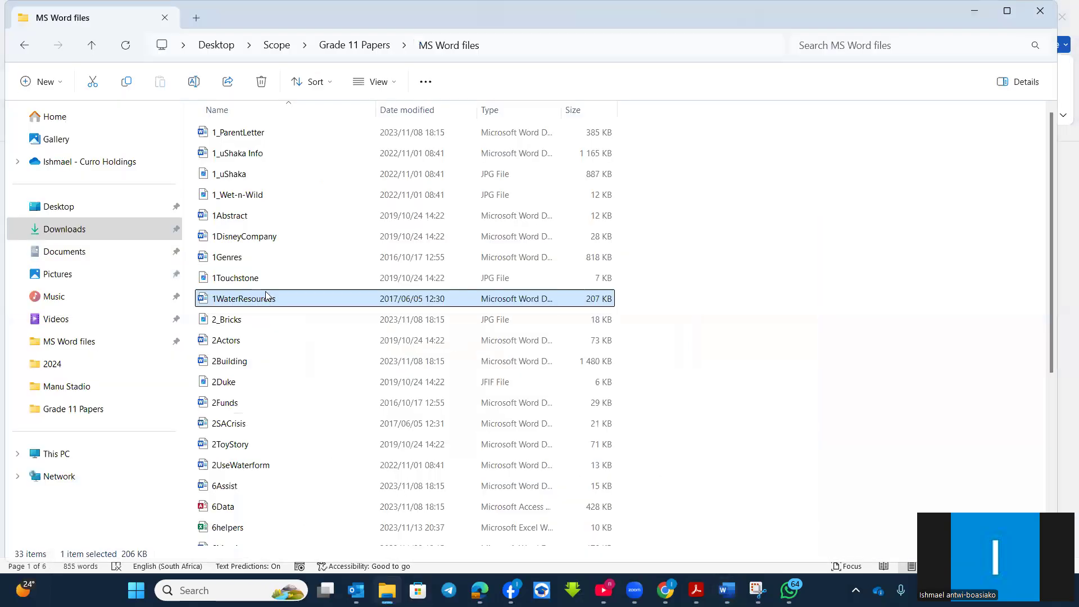
double_click(250, 135)
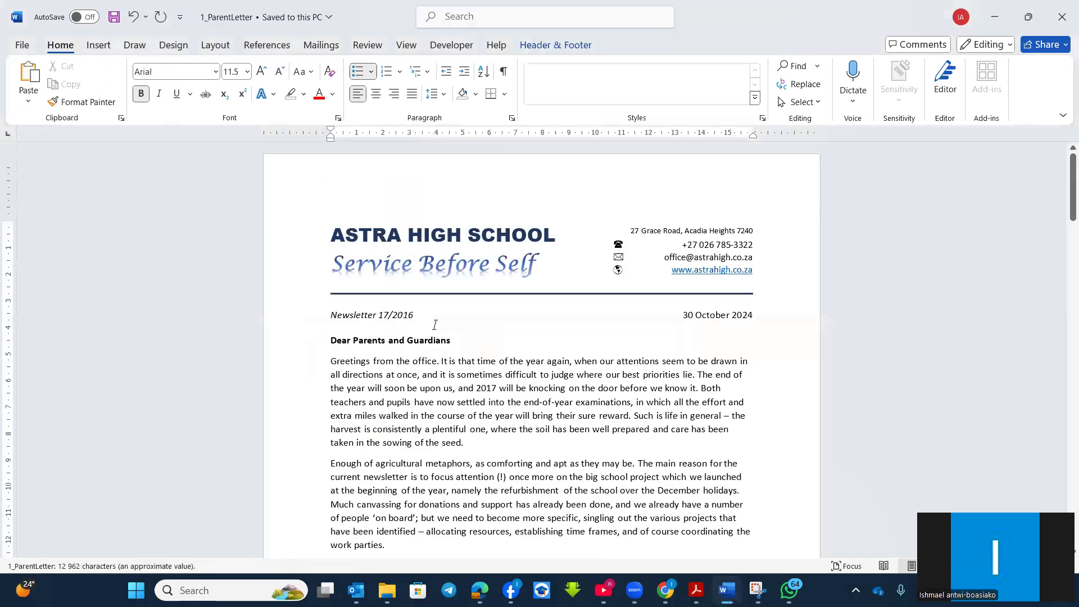
scroll(435, 325, "down", 15)
scroll(435, 325, "down", 20)
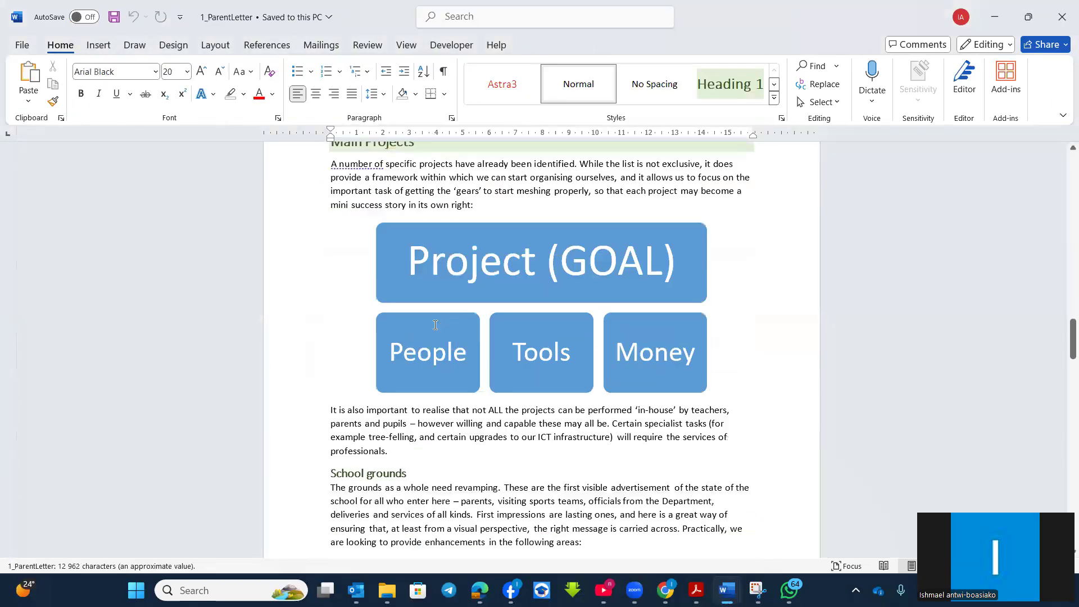
scroll(440, 322, "up", 20)
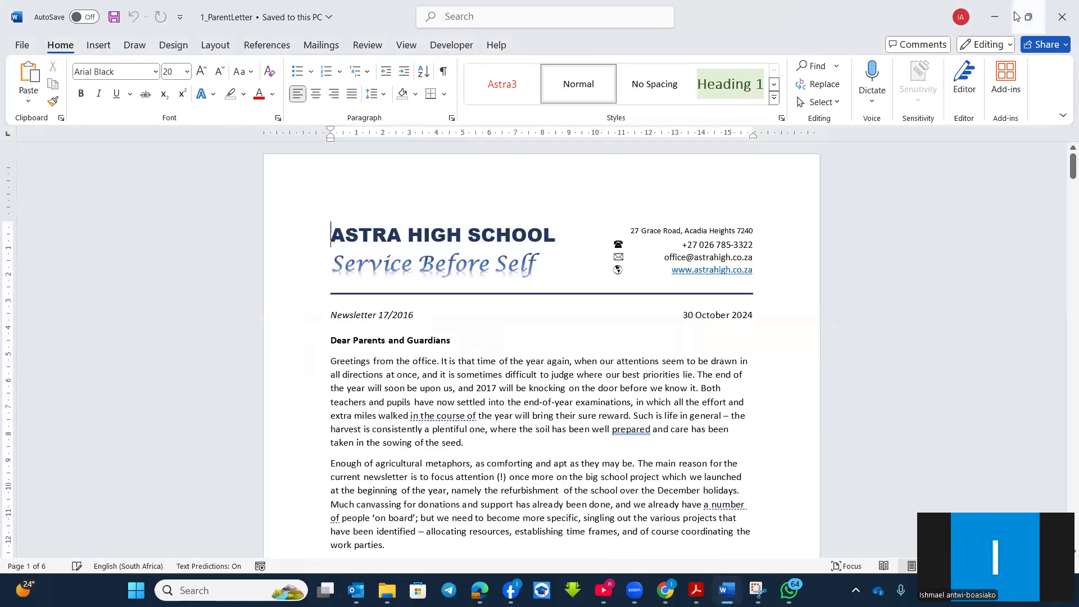
Step: Delete the existing page number from the section 1 footer and close the header and footer view
scroll(587, 359, "down", 10)
scroll(587, 360, "down", 3)
double_click(540, 319)
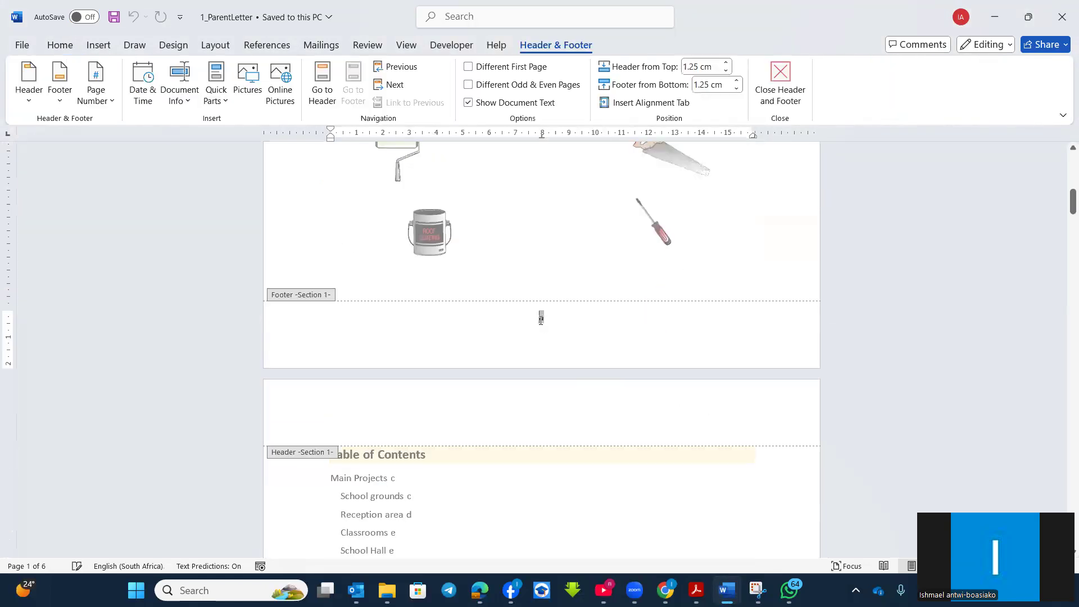
double_click(546, 318)
key("Delete")
scroll(562, 337, "down", 15)
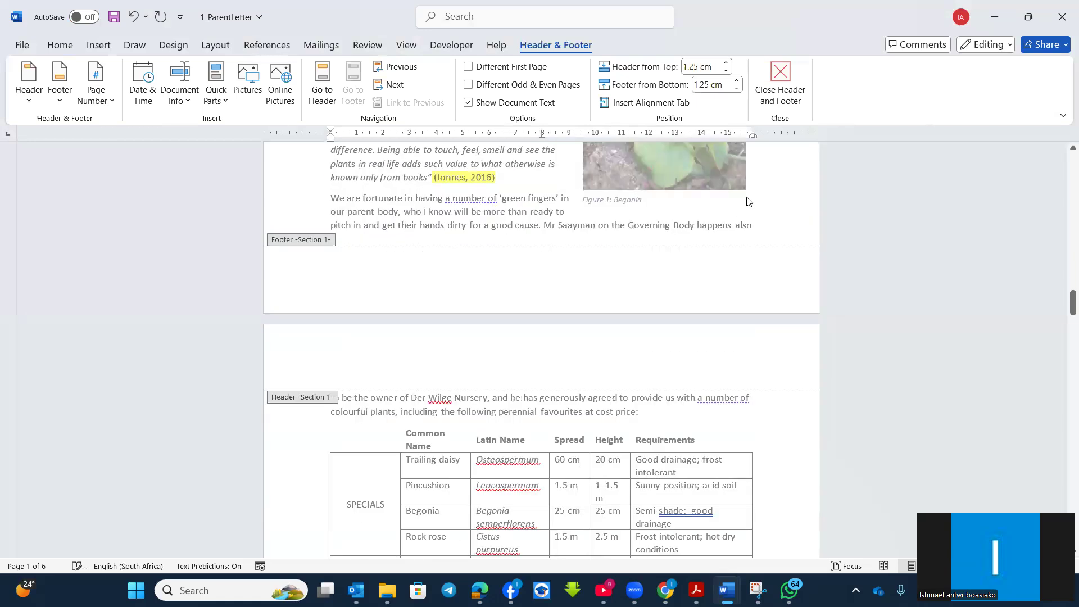
left_click(780, 79)
Step: Check the footers on the letter's first three pages and find the page just before the Main Projects heading
scroll(618, 260, "down", 15)
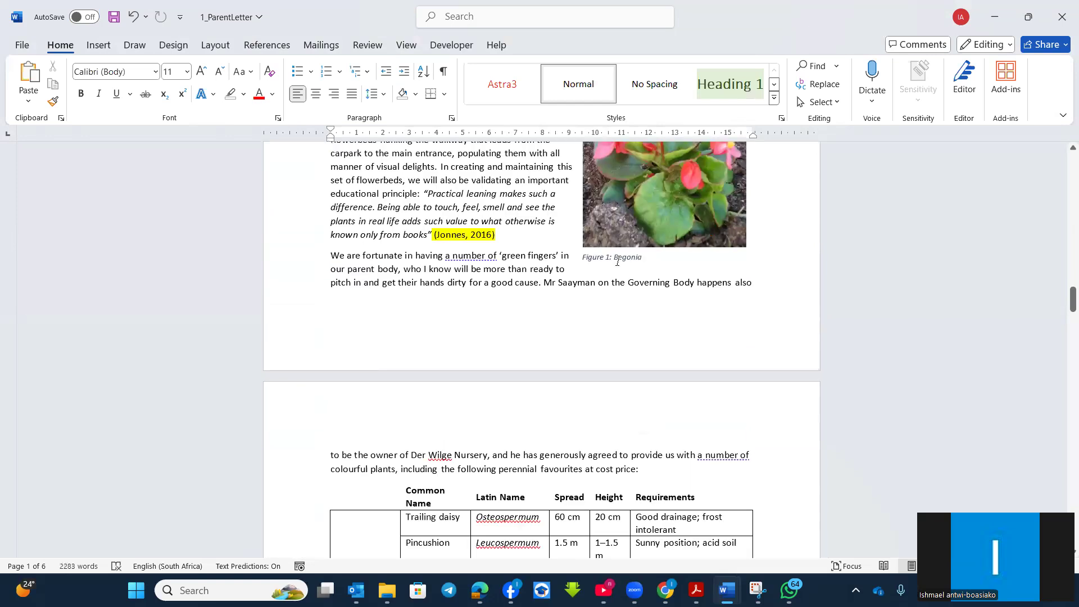
left_click(519, 315)
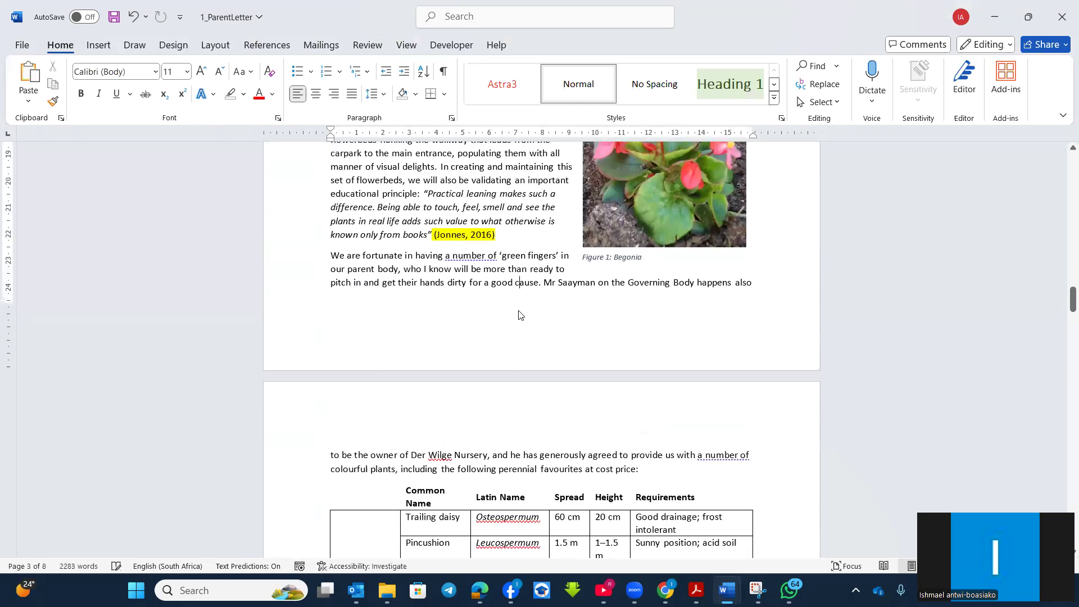
scroll(519, 313, "up", 15)
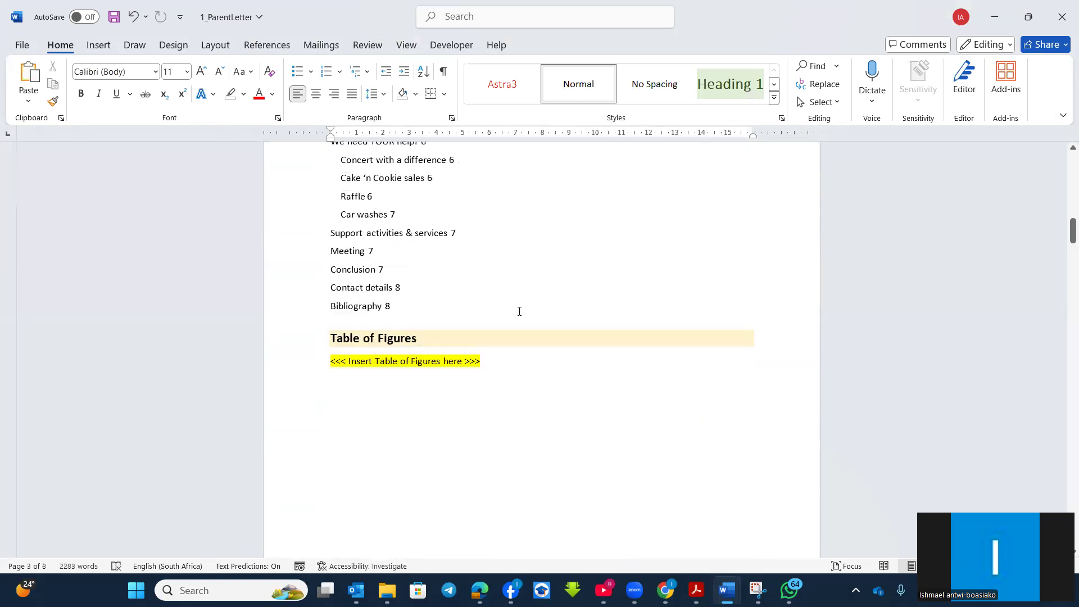
scroll(575, 402, "up", 12)
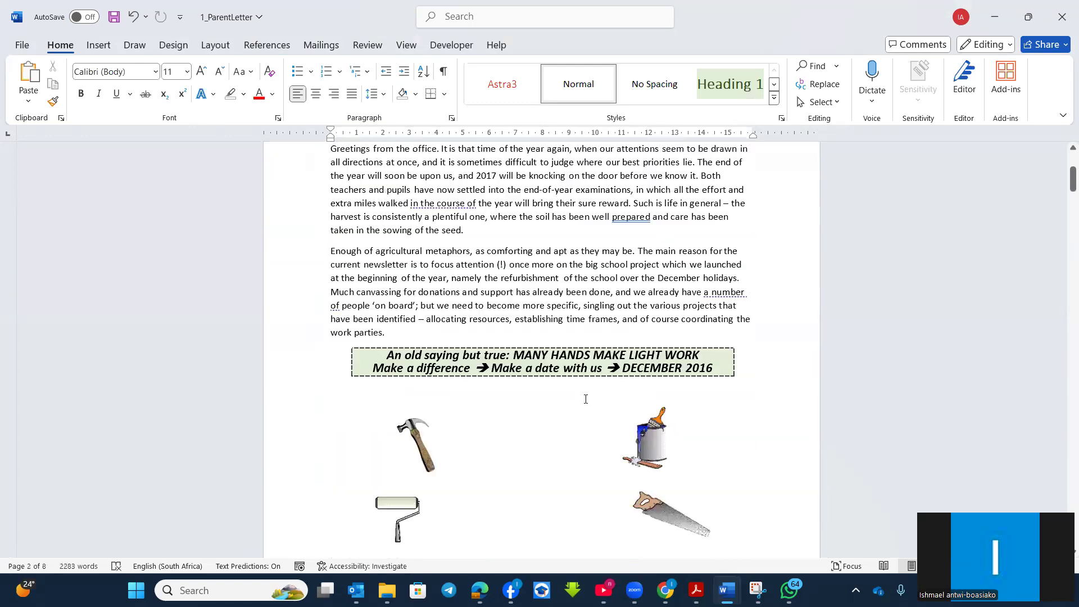
scroll(598, 295, "down", 15)
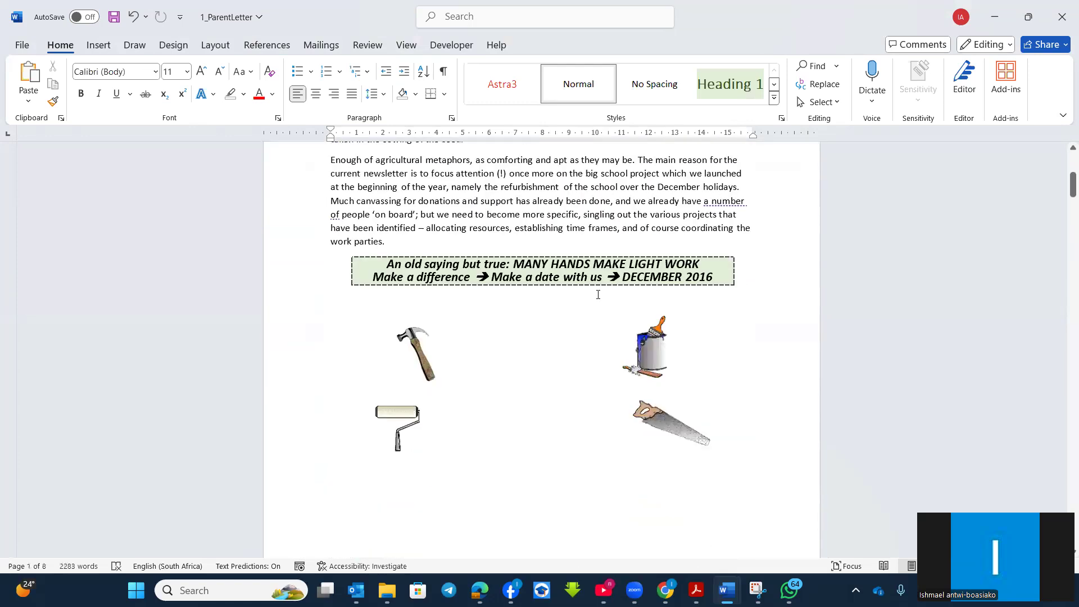
scroll(598, 298, "down", 15)
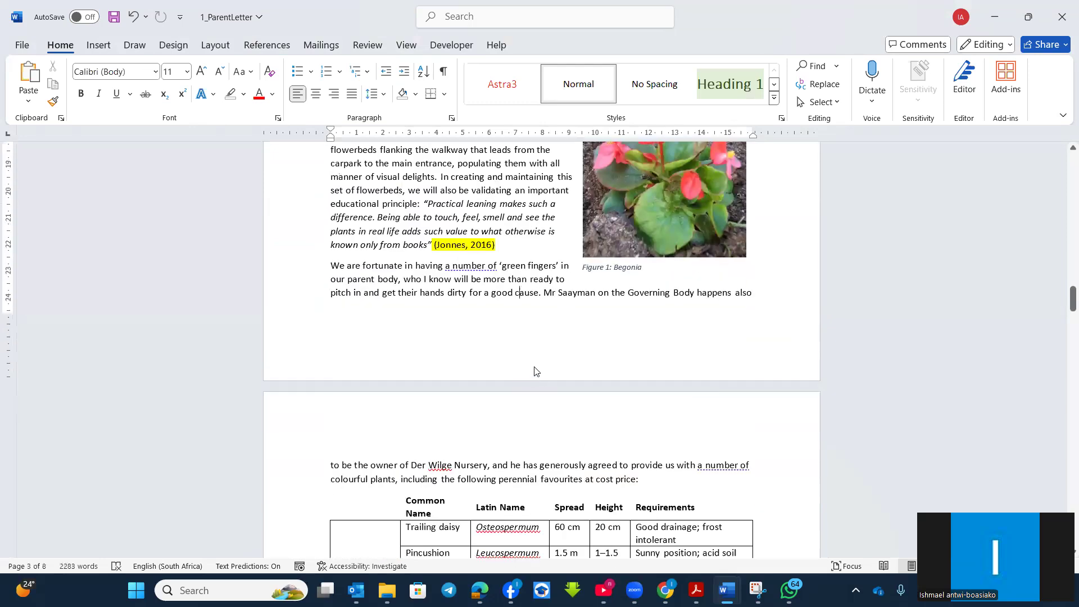
scroll(535, 371, "up", 5)
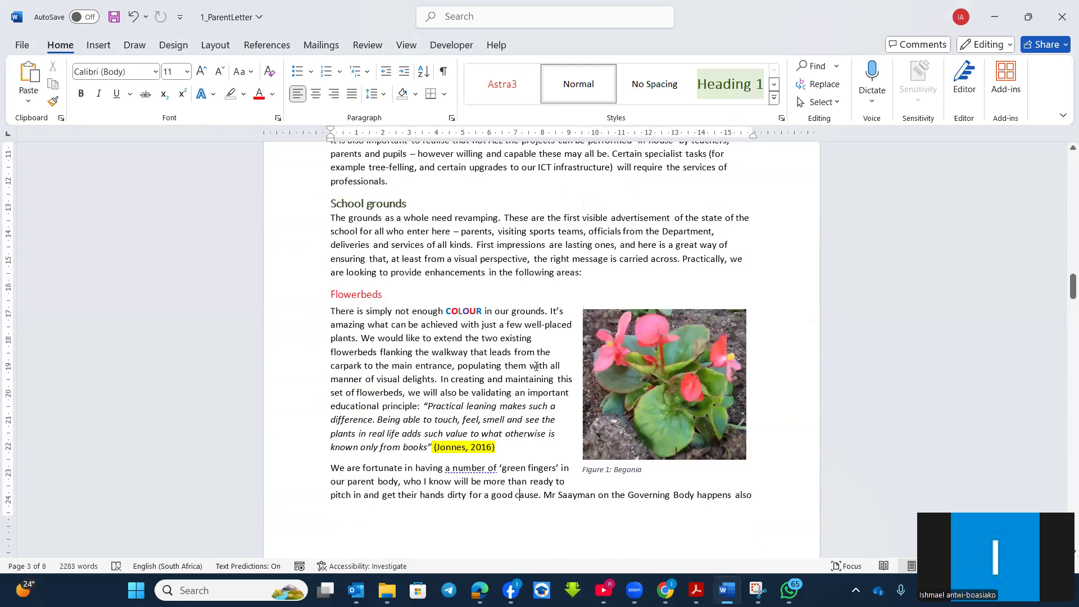
scroll(499, 354, "up", 10)
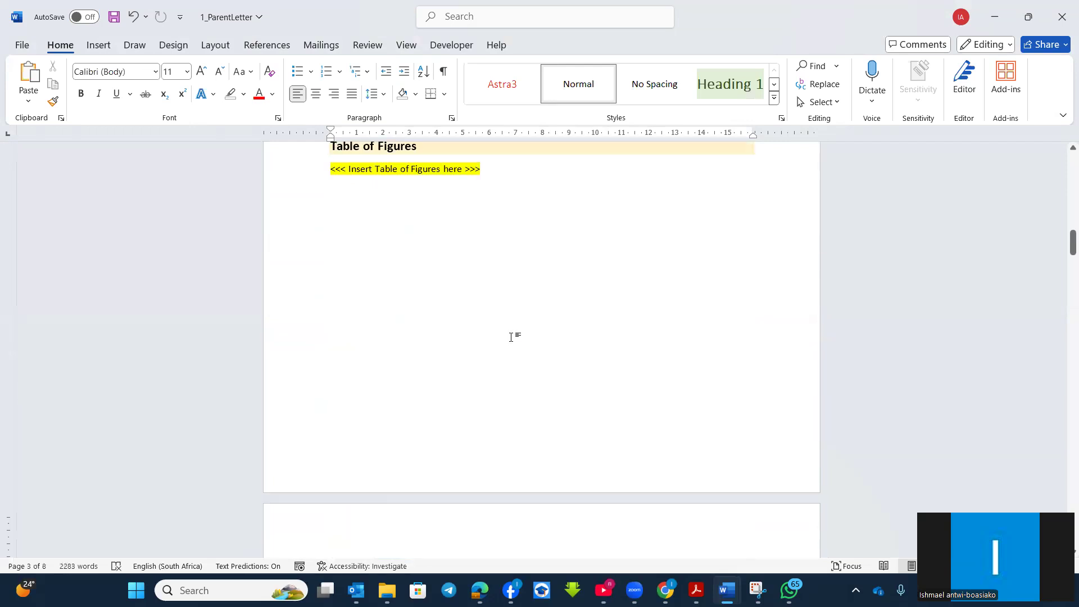
Step: Insert a Continuous section break after the Table of Figures placeholder line
left_click(519, 170)
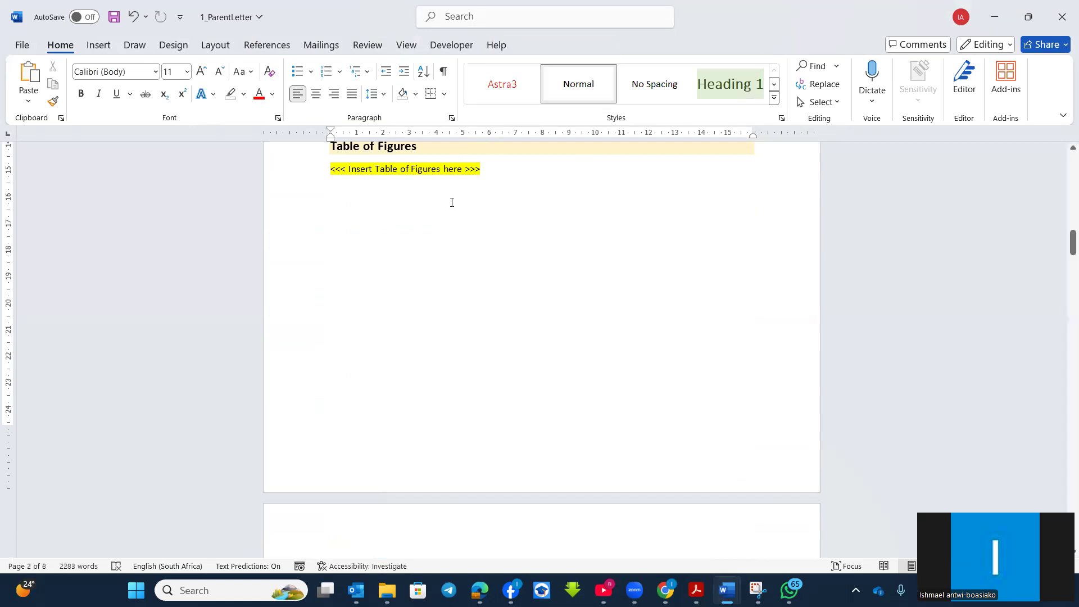
left_click(501, 16)
type("SEC")
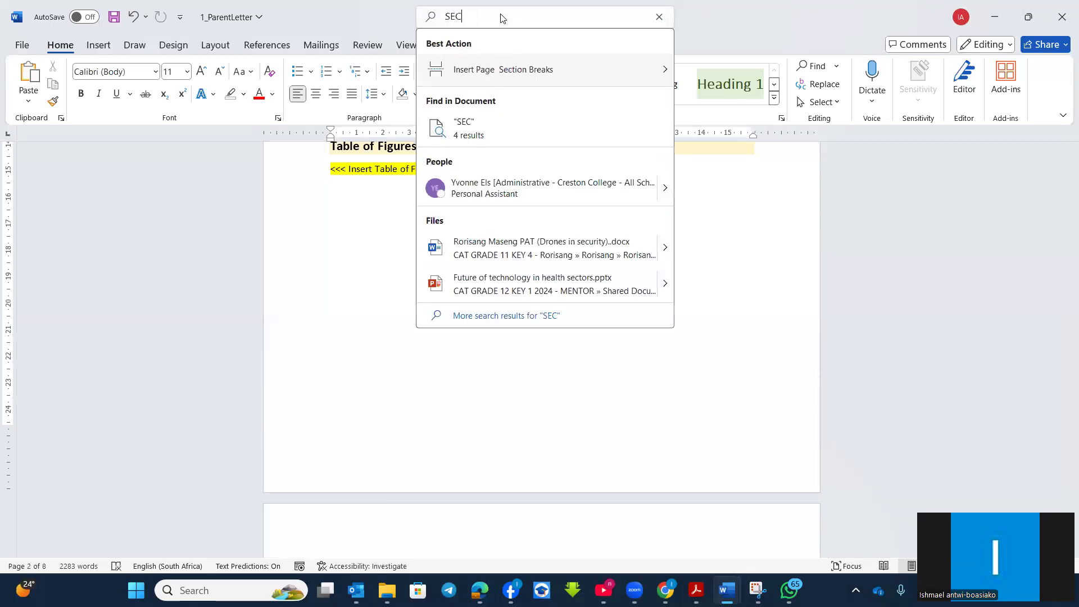
mouse_move(652, 72)
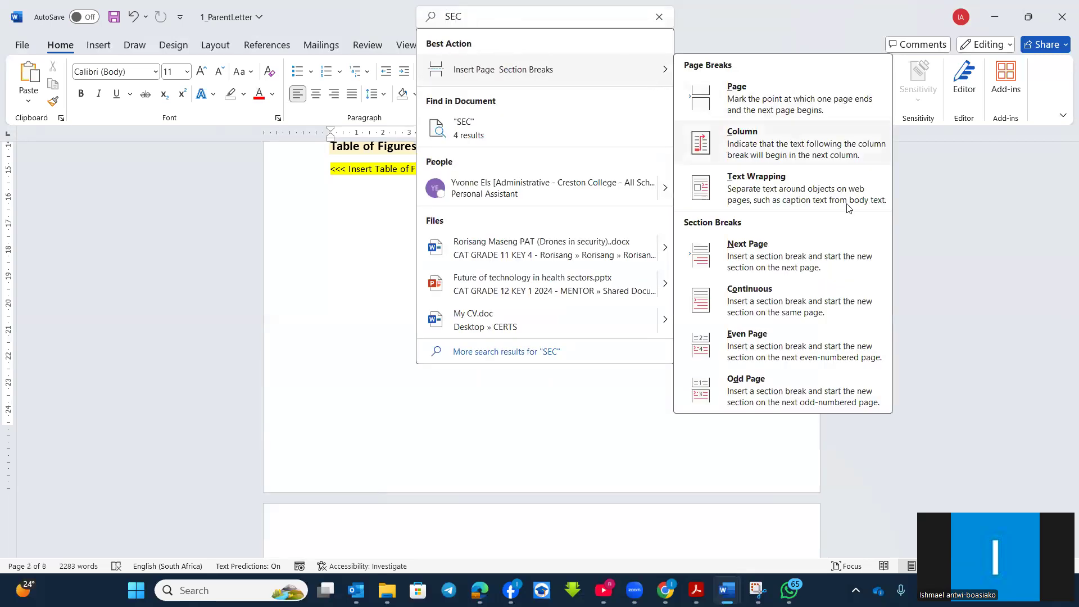
left_click(765, 301)
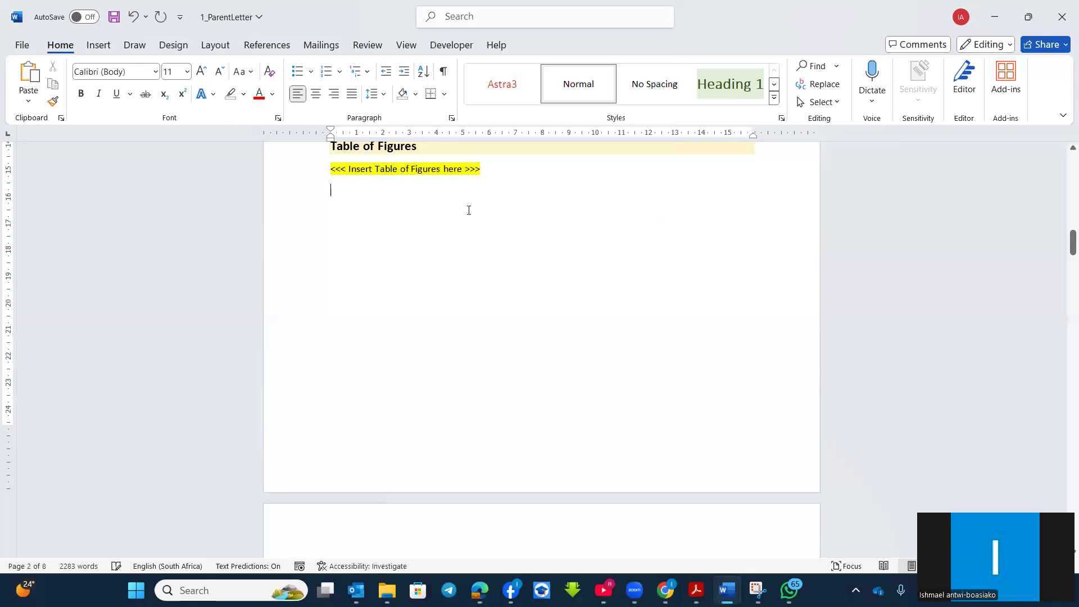
Step: Unlink the section 2 header and footer from the previous section
scroll(463, 329, "down", 5)
double_click(465, 274)
left_click(414, 102)
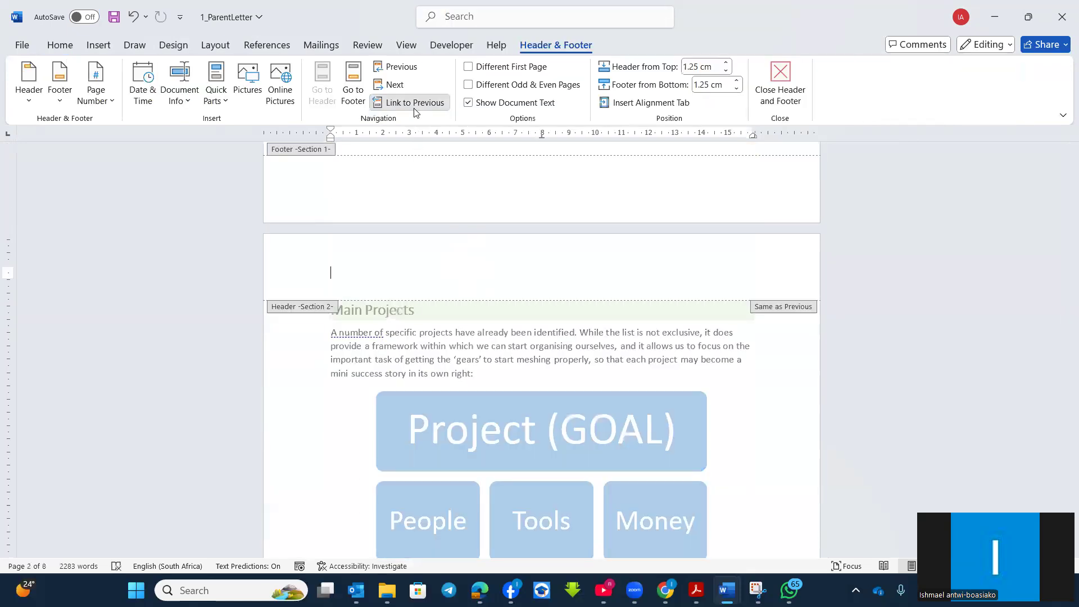
scroll(455, 264, "down", 10)
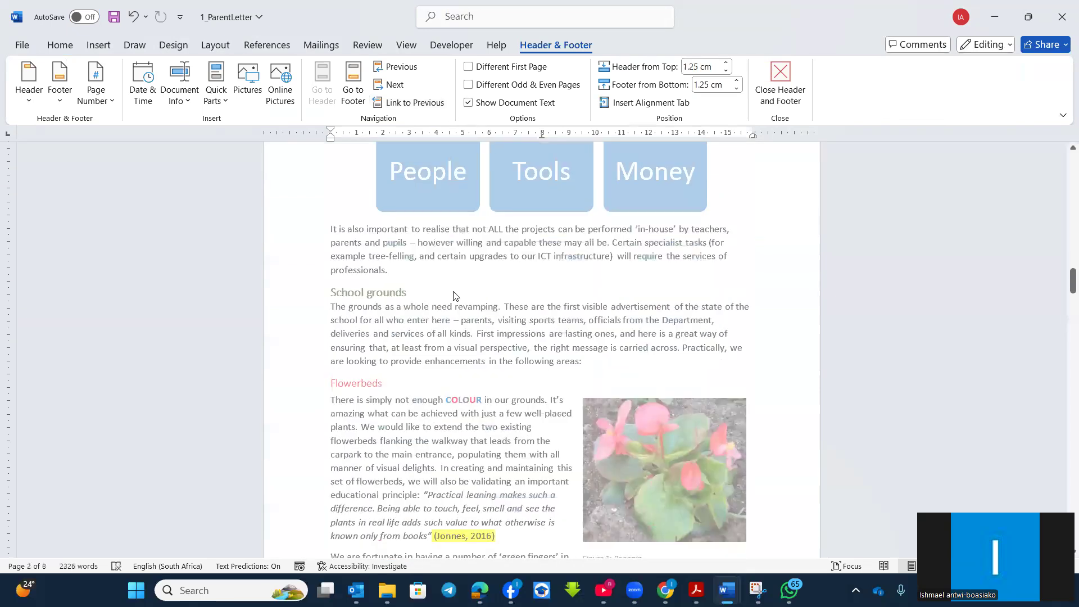
left_click(399, 398)
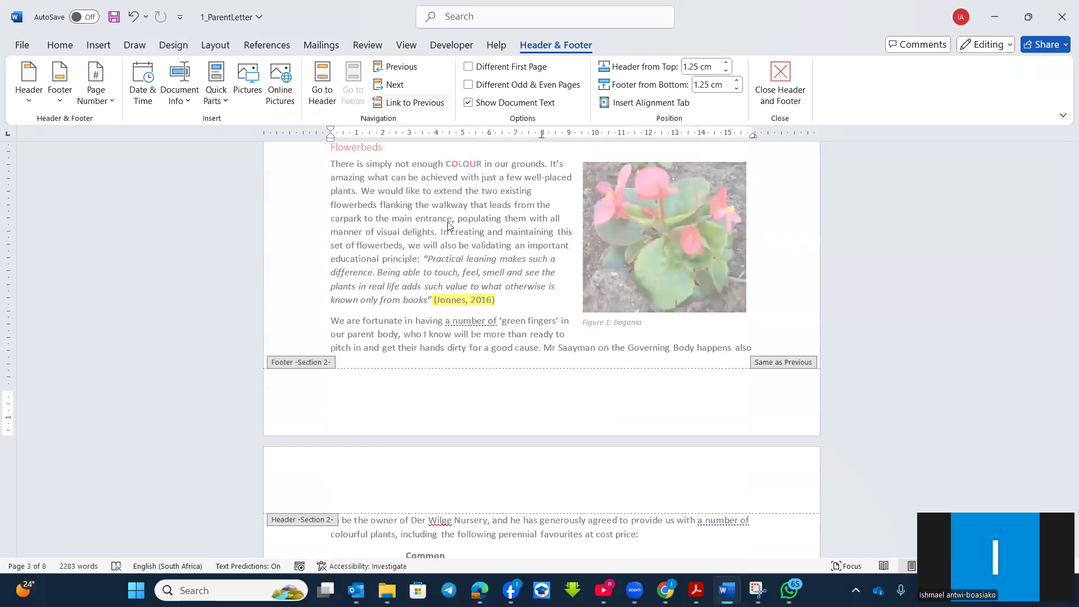
Step: Insert an Accent Bar 1 page number at the bottom of the page in the section 2 footer
scroll(462, 304, "up", 10)
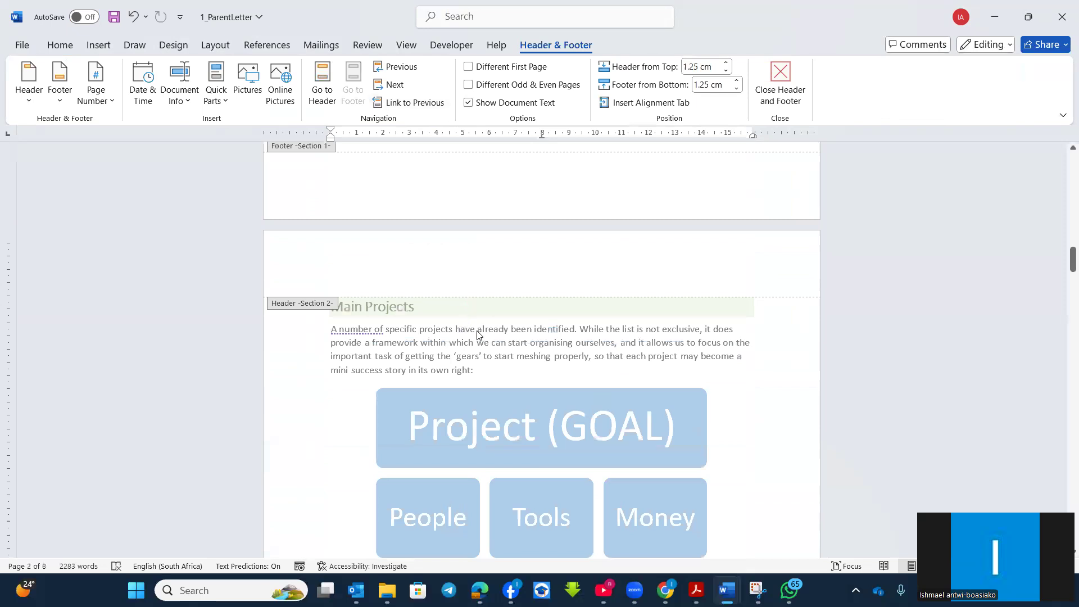
scroll(481, 369, "up", 10)
scroll(482, 366, "up", 15)
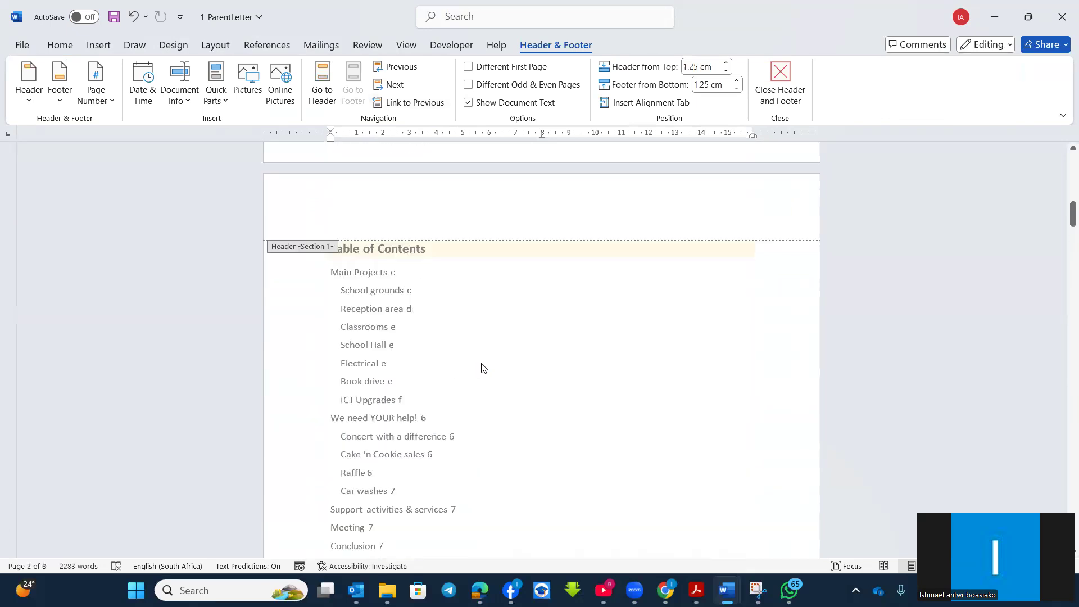
scroll(534, 374, "down", 5)
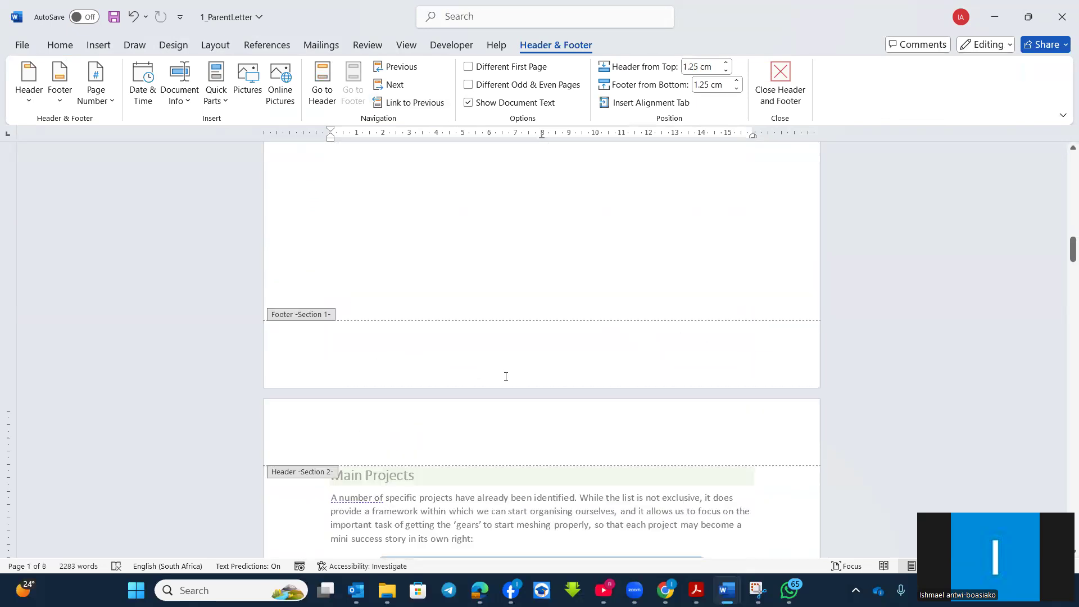
scroll(418, 367, "down", 15)
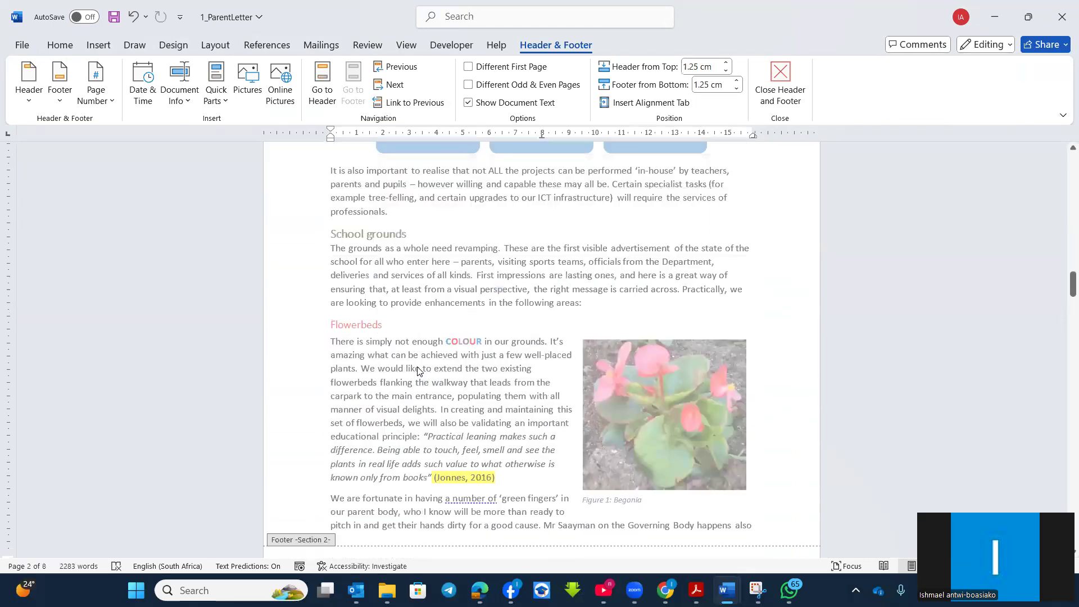
left_click(561, 408)
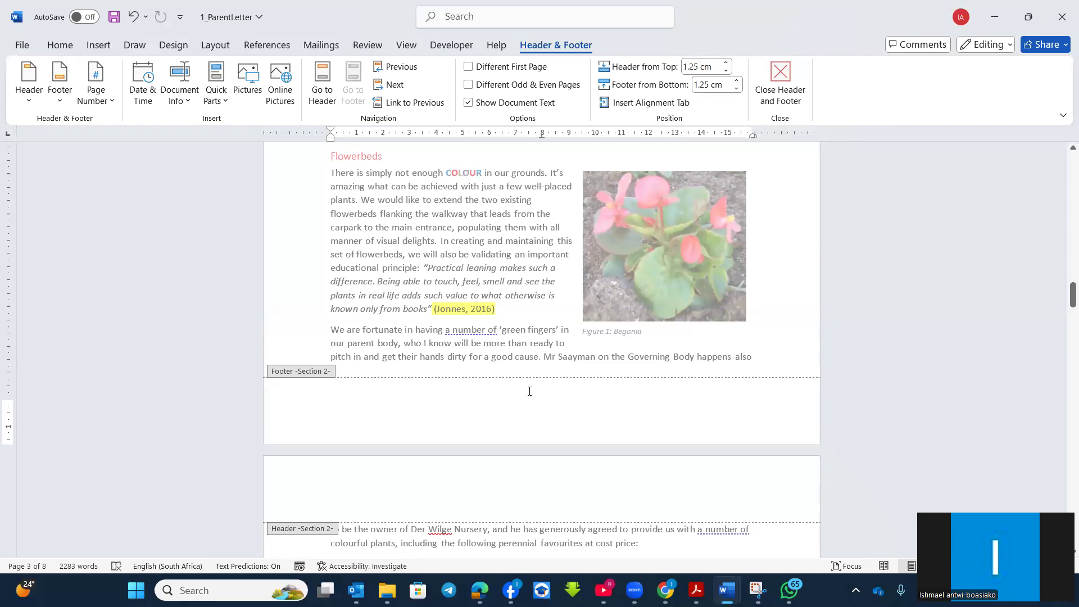
left_click(113, 100)
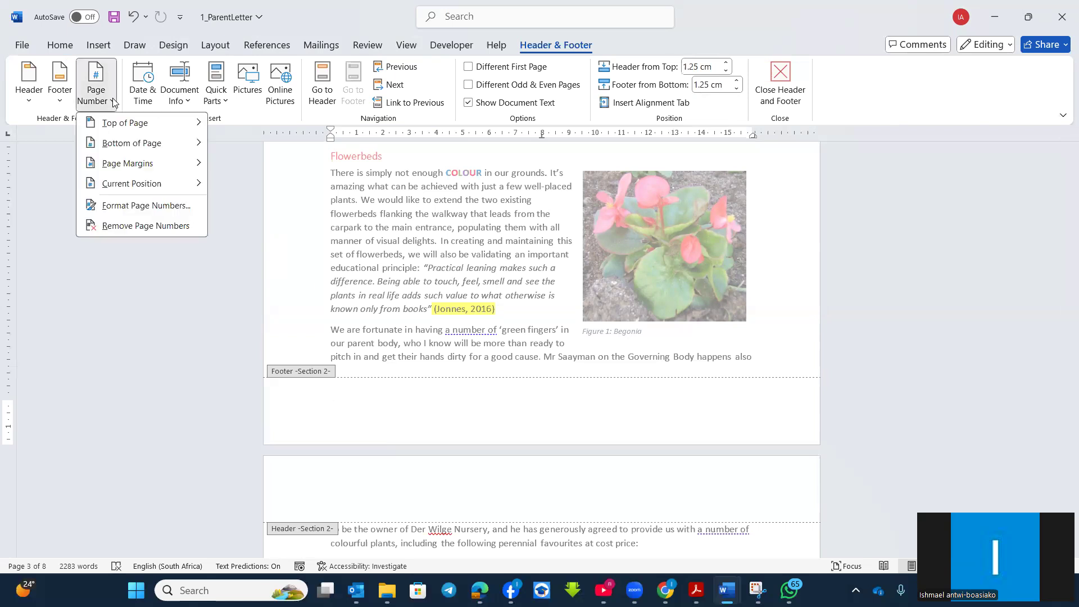
mouse_move(167, 148)
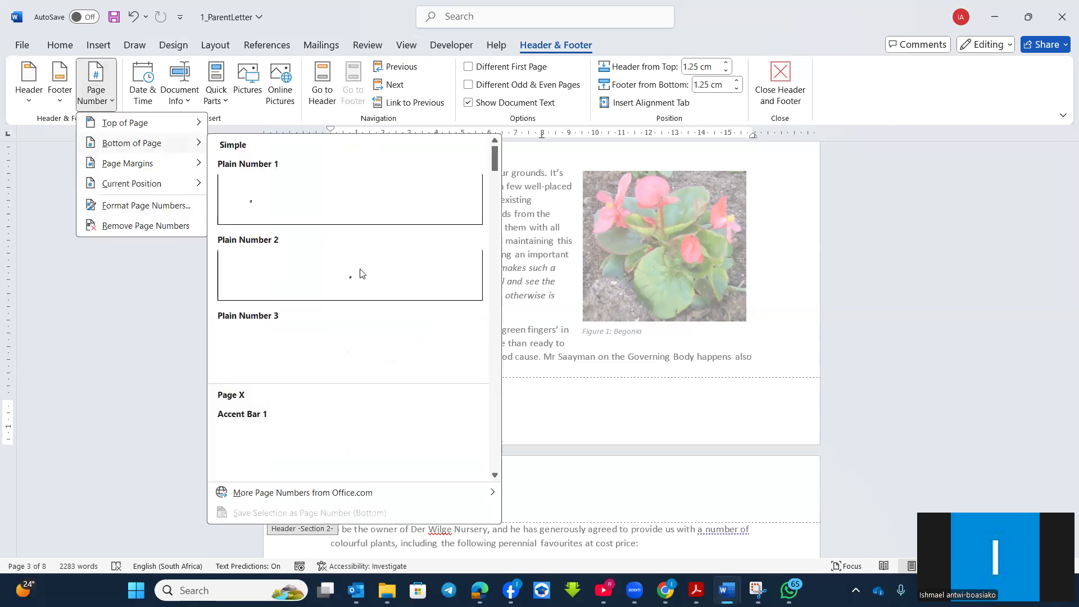
left_click(335, 436)
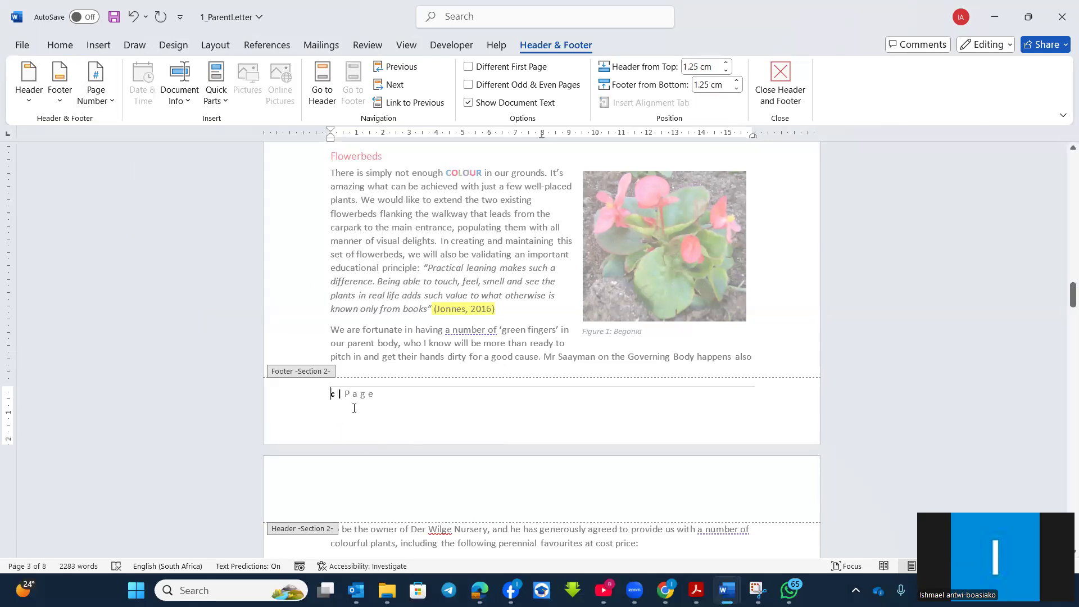
Step: Format the section 2 page numbers as 1, 2, 3, ... and start the numbering at 1
left_click(111, 102)
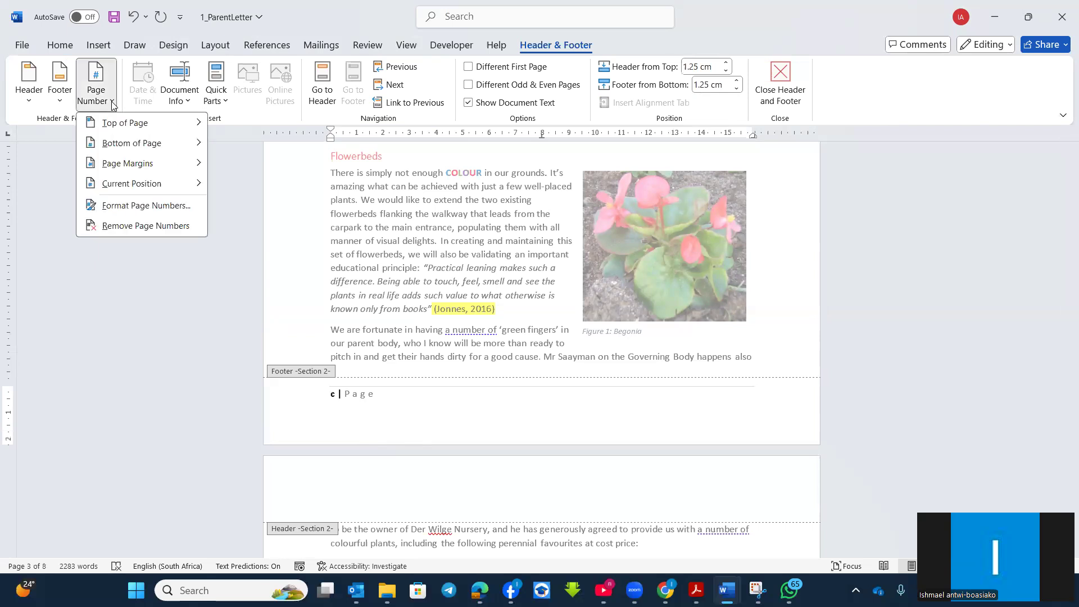
left_click(135, 211)
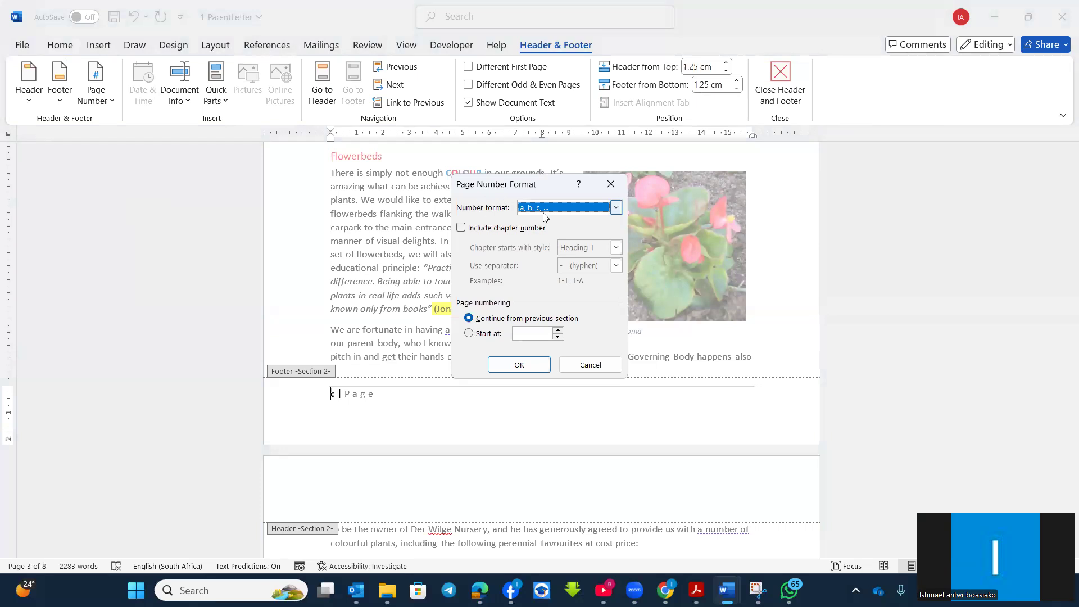
left_click(616, 209)
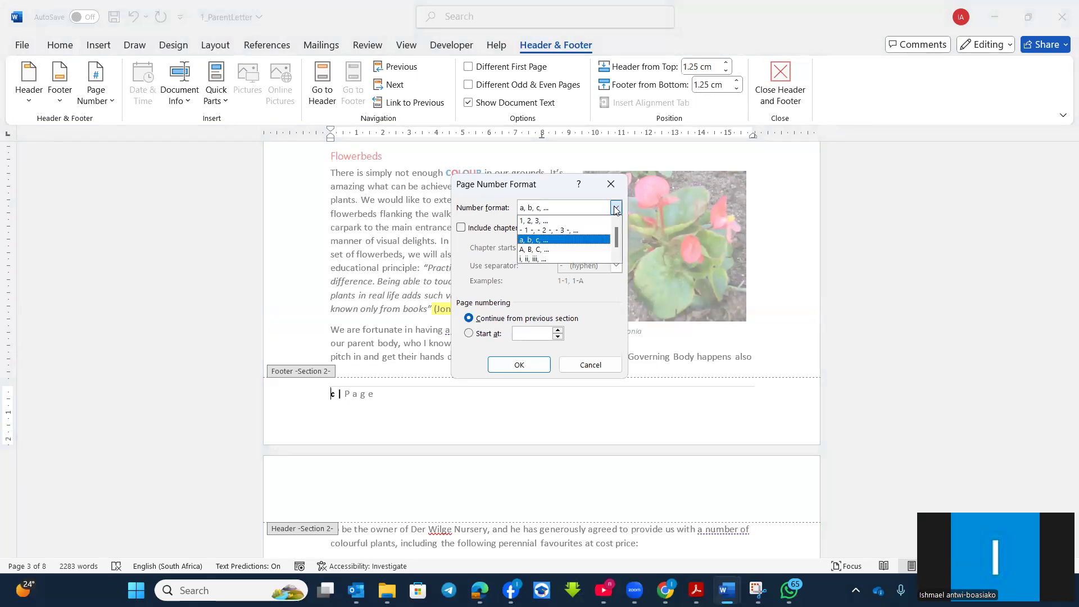
left_click(545, 218)
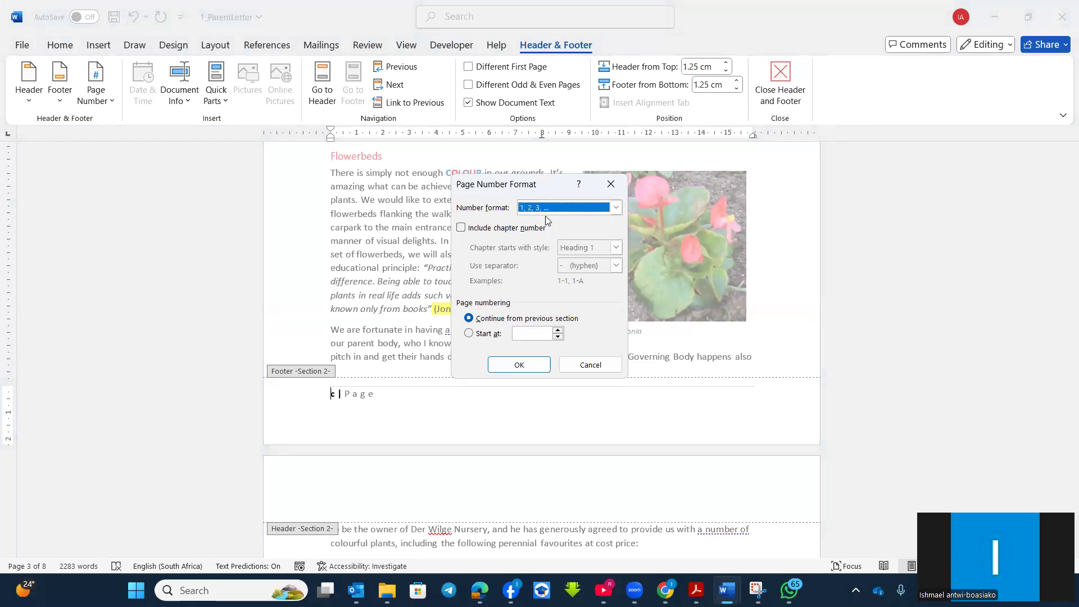
left_click(558, 332)
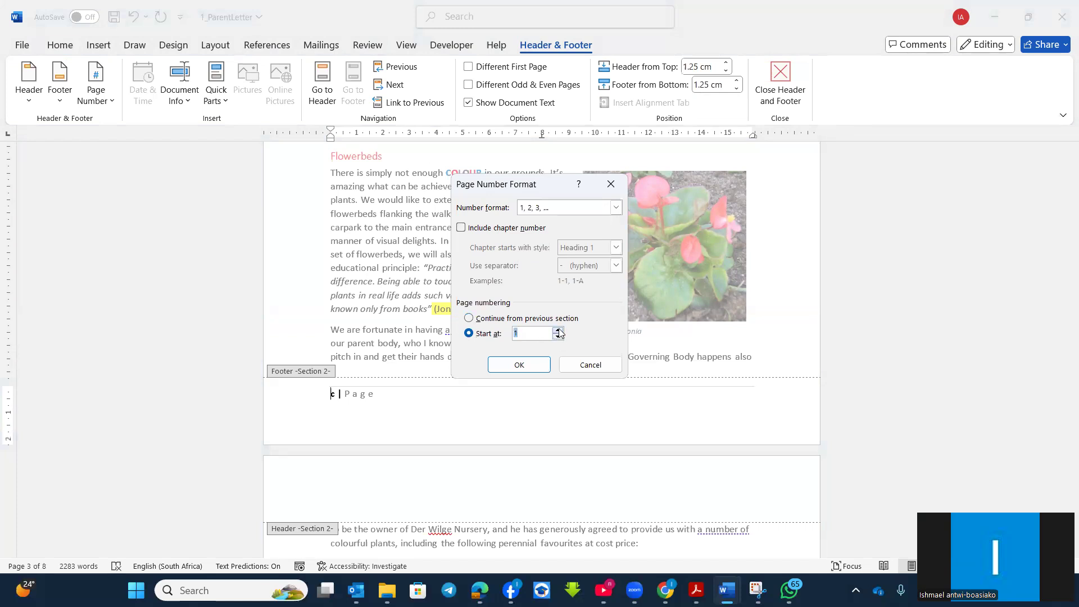
left_click(517, 365)
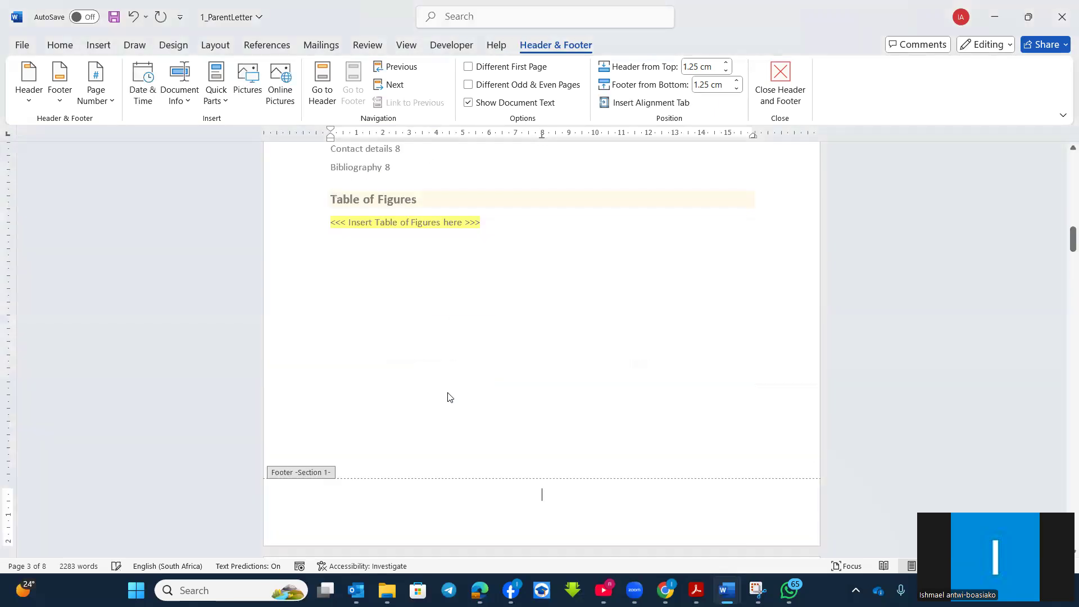
Step: Examine the footers on both sides of the section 1 and section 2 boundary to check where the page numbering starts
scroll(505, 444, "up", 3)
scroll(506, 444, "down", 15)
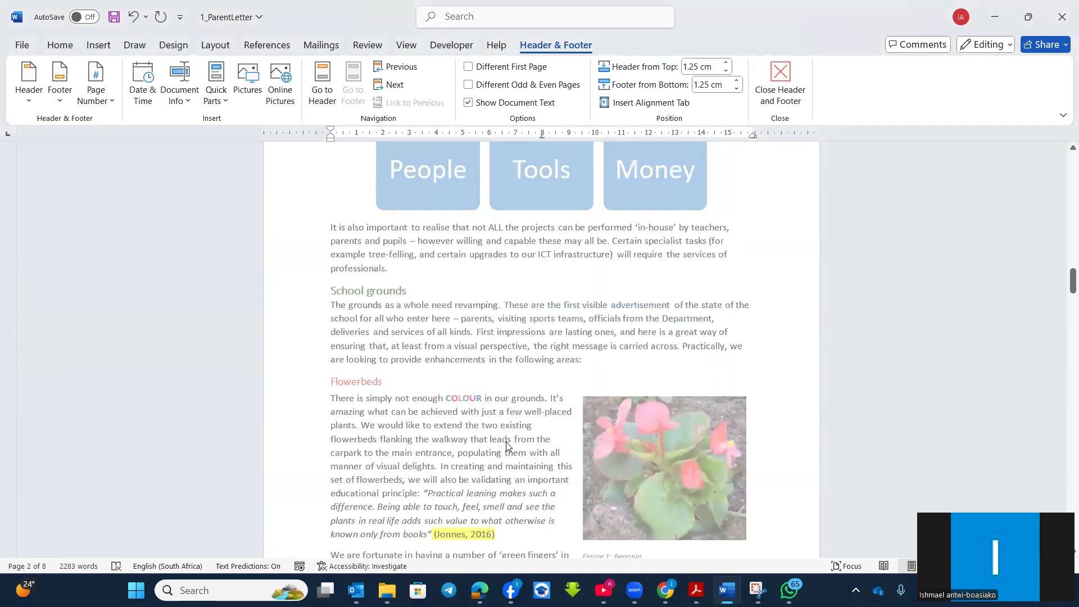
scroll(506, 443, "down", 5)
left_click(349, 387)
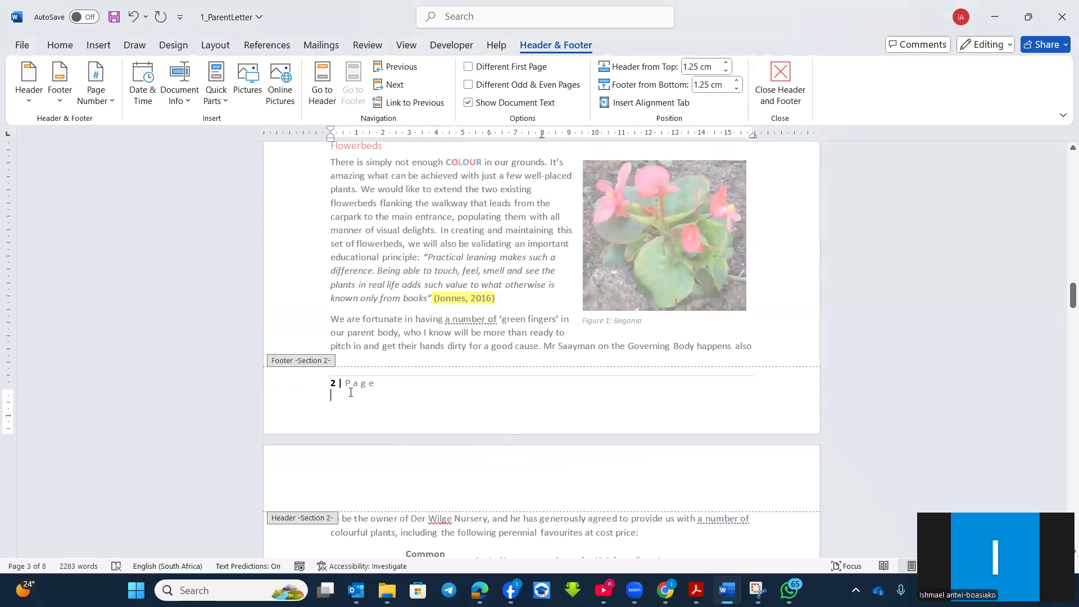
scroll(349, 390, "up", 10)
scroll(351, 392, "up", 5)
scroll(350, 393, "down", 3)
scroll(350, 393, "up", 2)
scroll(350, 396, "down", 5)
scroll(351, 395, "up", 3)
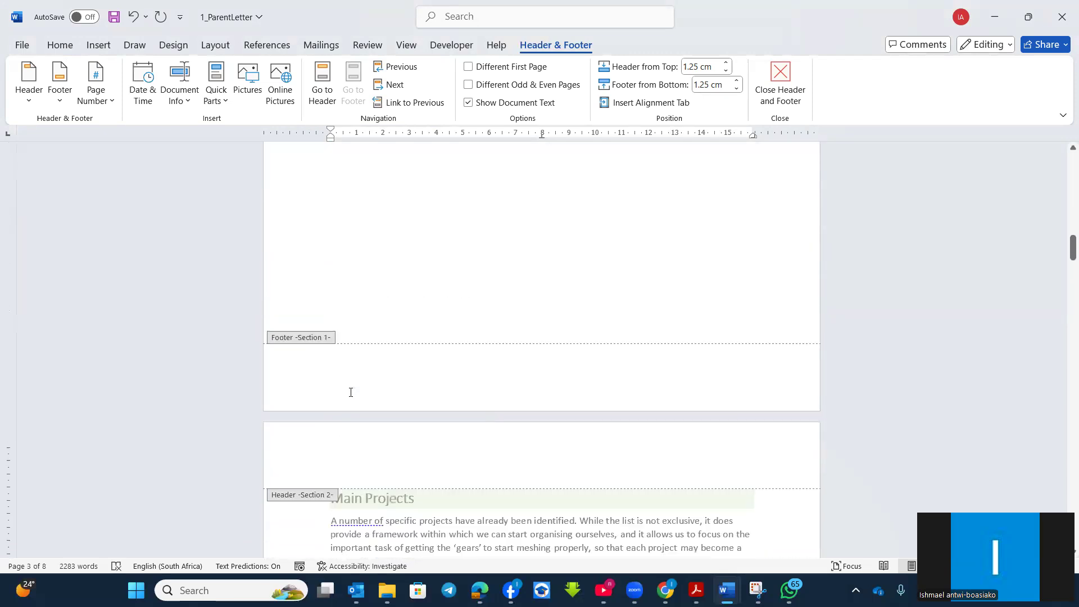
left_click(428, 379)
scroll(429, 379, "up", 10)
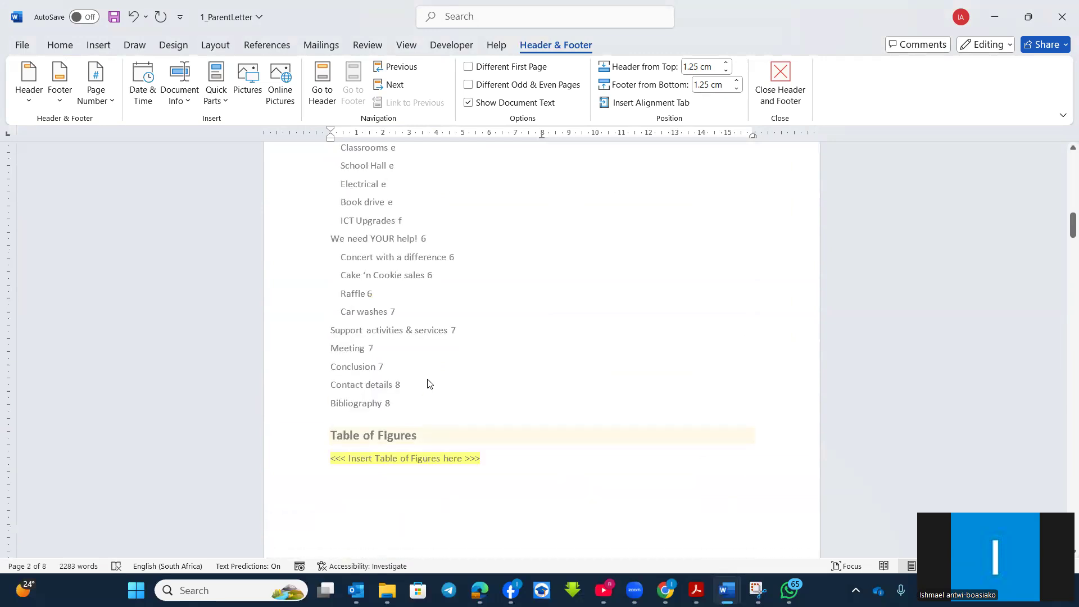
scroll(428, 379, "down", 20)
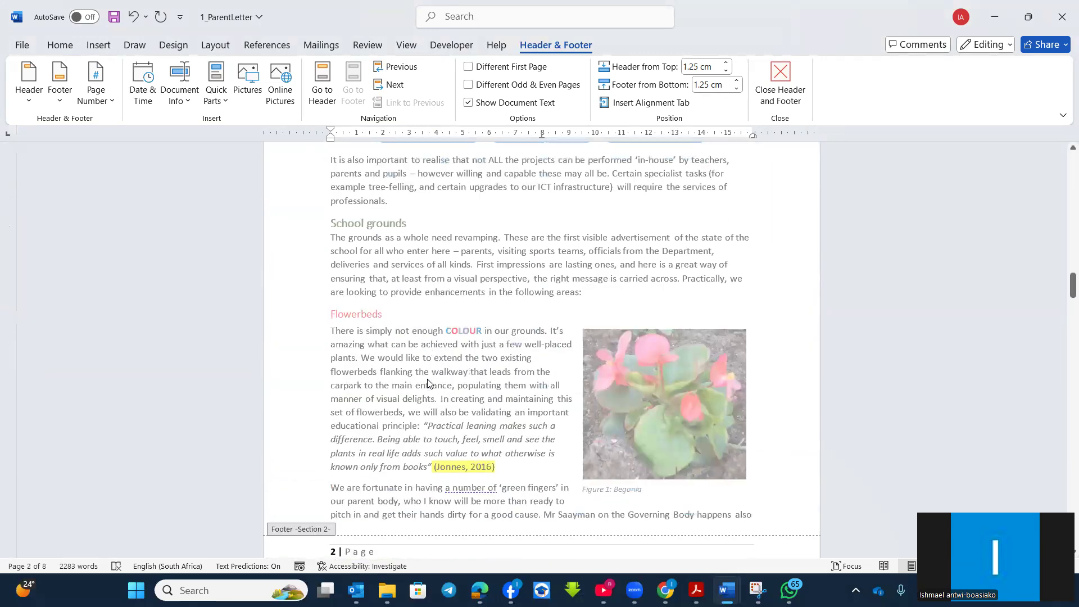
Step: Set the section 2 footer's page numbering to start at 0, keeping the 1, 2, 3, ... number format
left_click(340, 318)
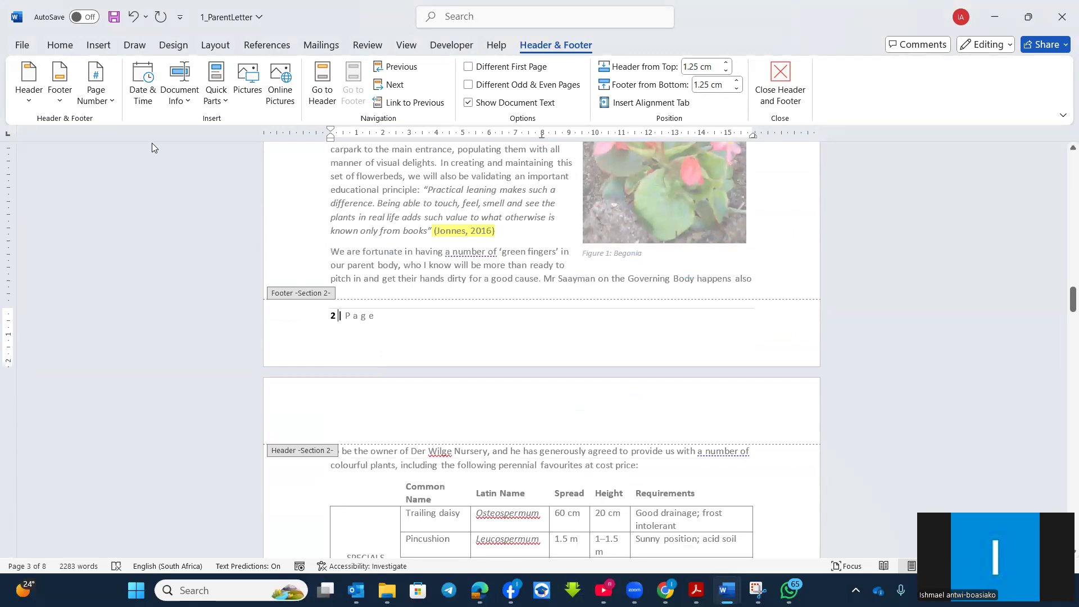
left_click(96, 90)
left_click(146, 206)
left_click(561, 338)
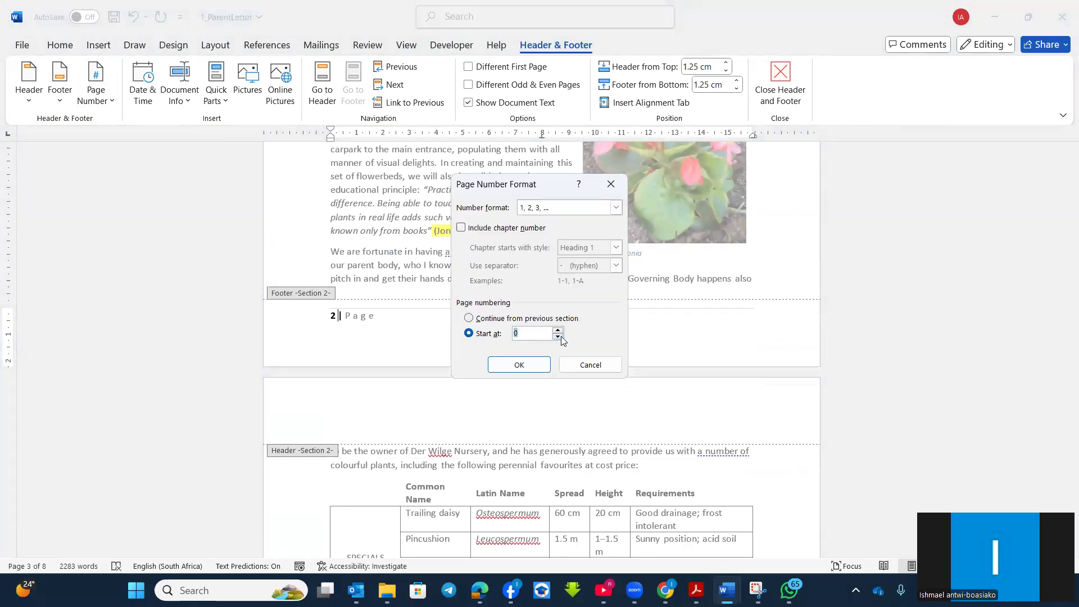
left_click(519, 364)
Step: Check the footer page numbers from the end of section 1 through the following section 2 pages
scroll(432, 397, "down", 5)
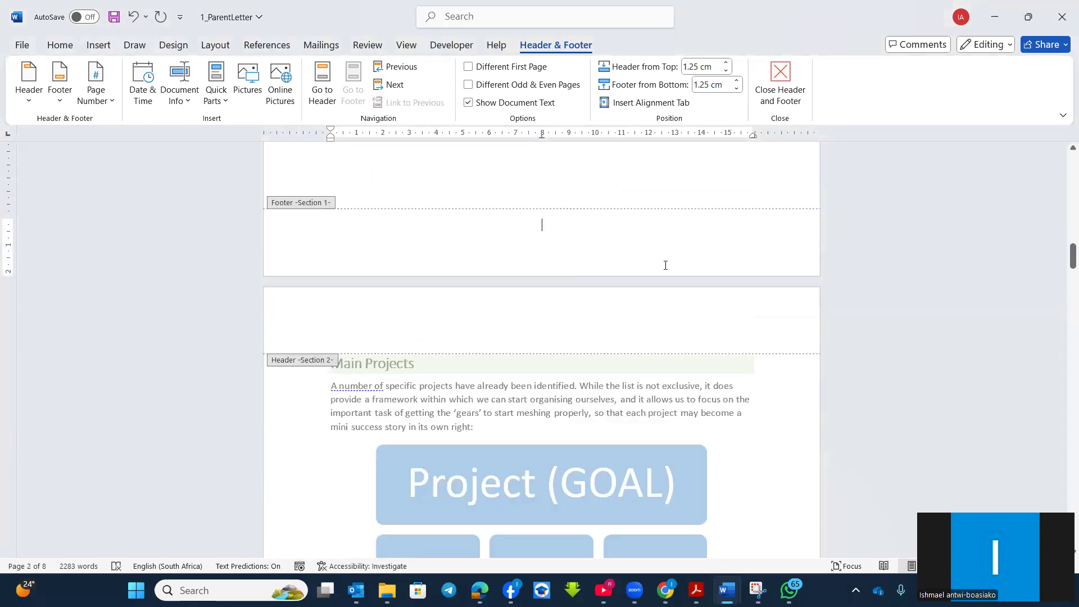
scroll(562, 225, "down", 4)
scroll(552, 227, "down", 14)
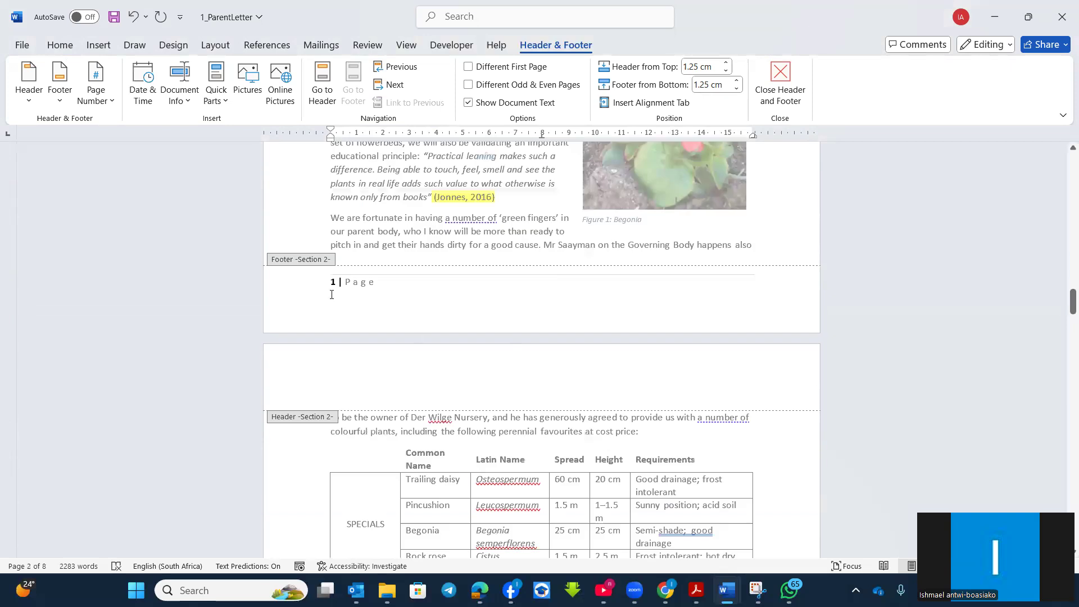
scroll(511, 230, "up", 20)
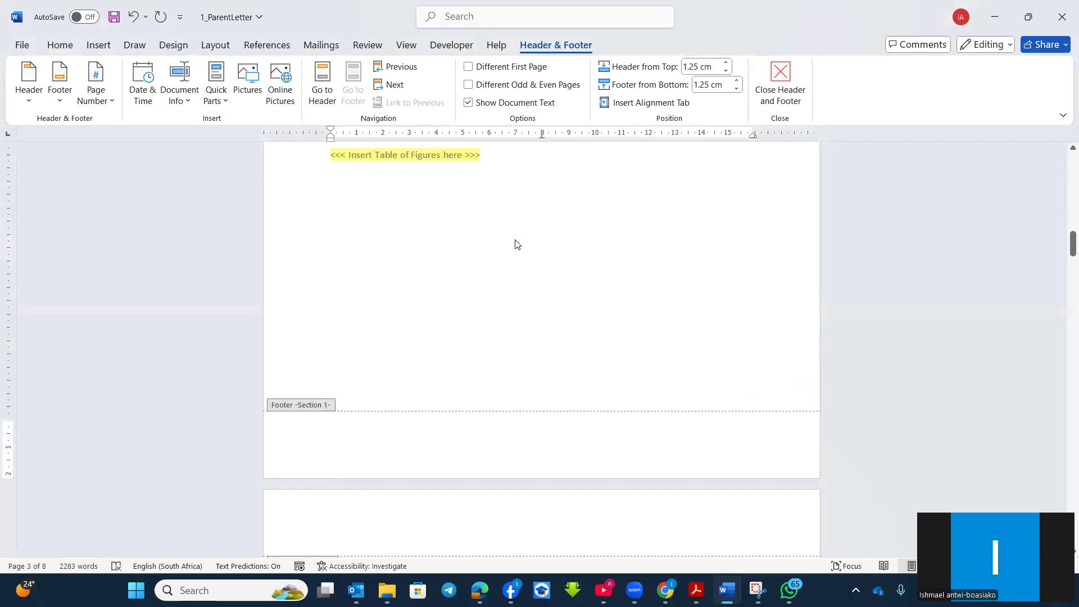
scroll(517, 244, "down", 20)
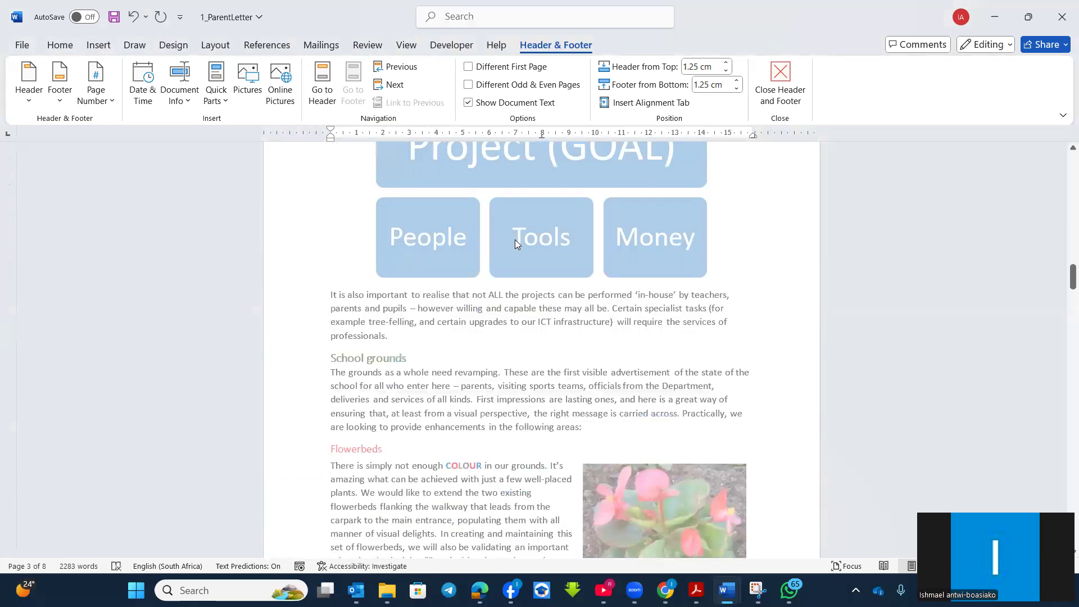
scroll(345, 389, "down", 20)
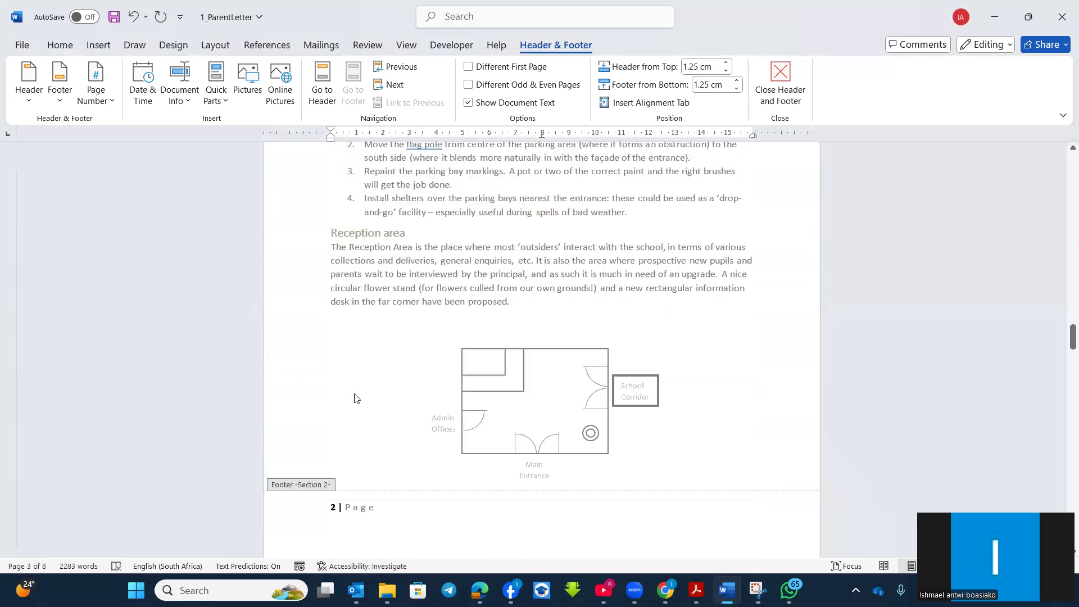
scroll(371, 405, "down", 10)
scroll(382, 444, "up", 9)
Step: Close header and footer editing and return to the document body at the Main Projects heading
scroll(388, 455, "up", 20)
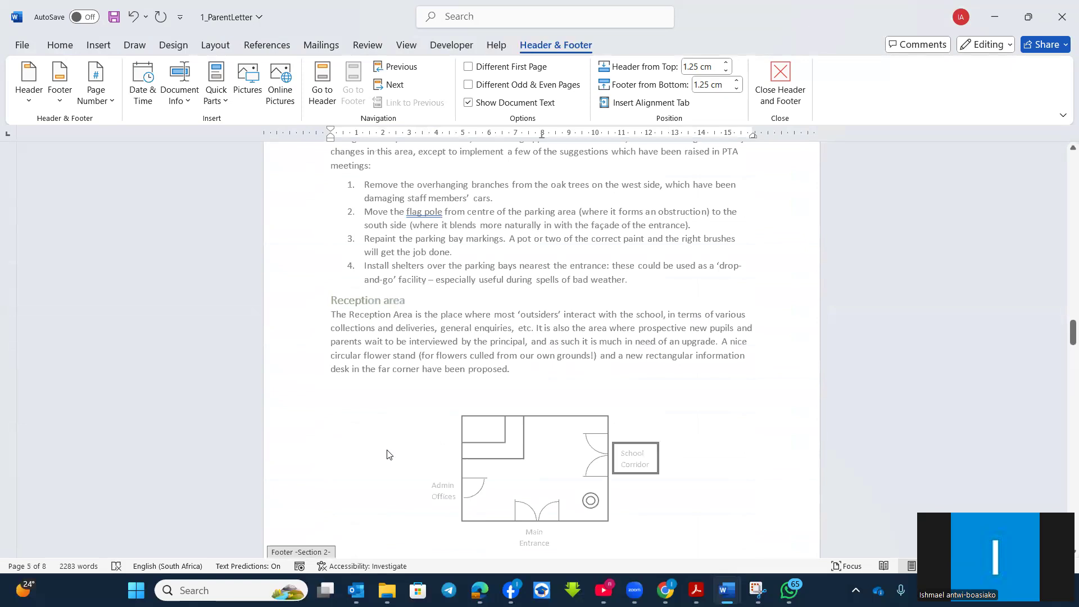
left_click(404, 431)
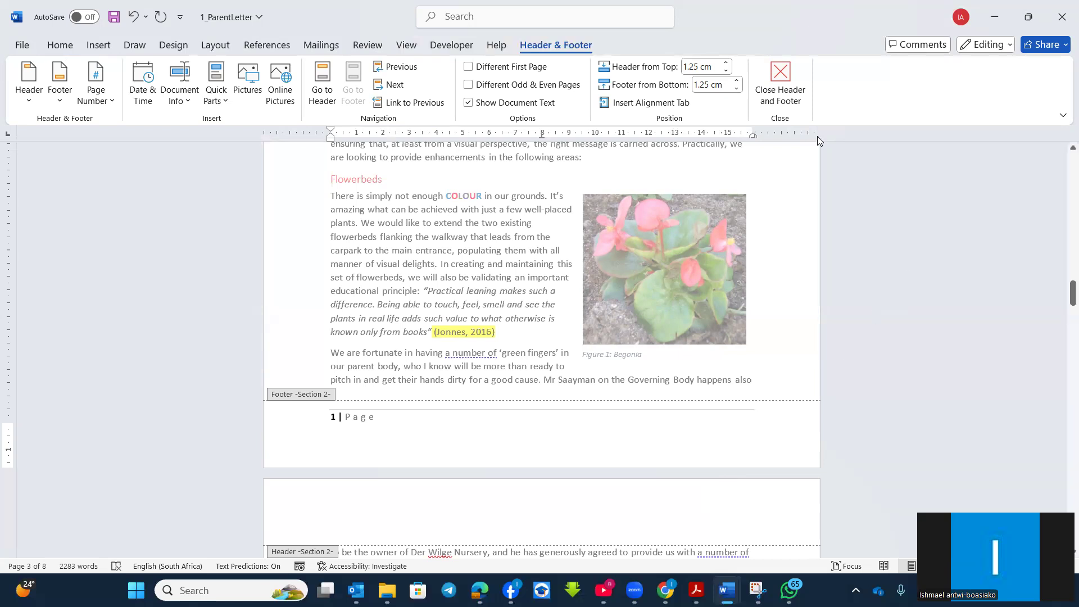
left_click(780, 84)
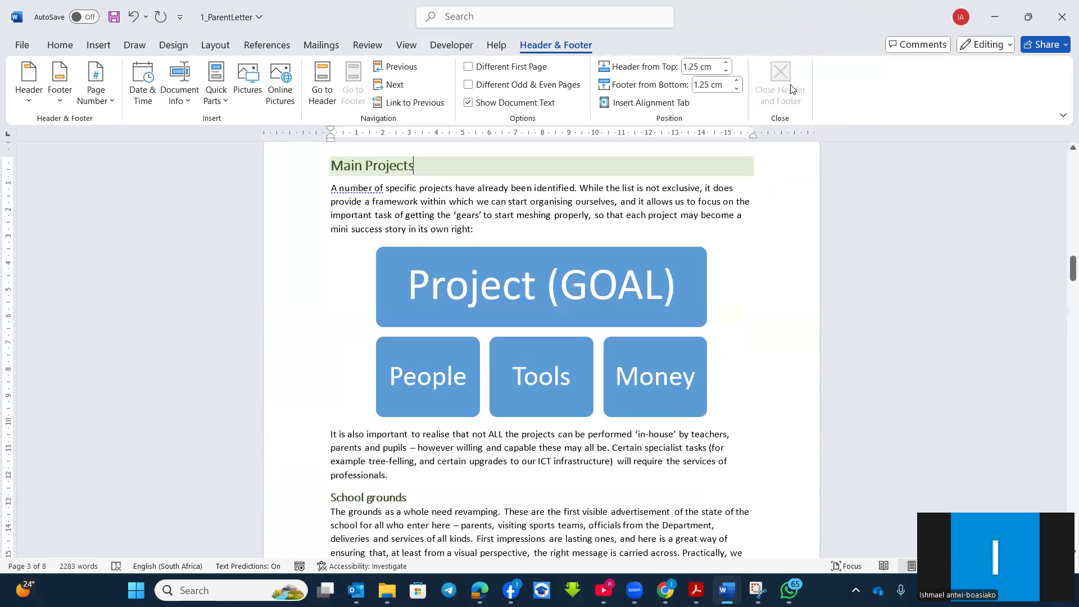